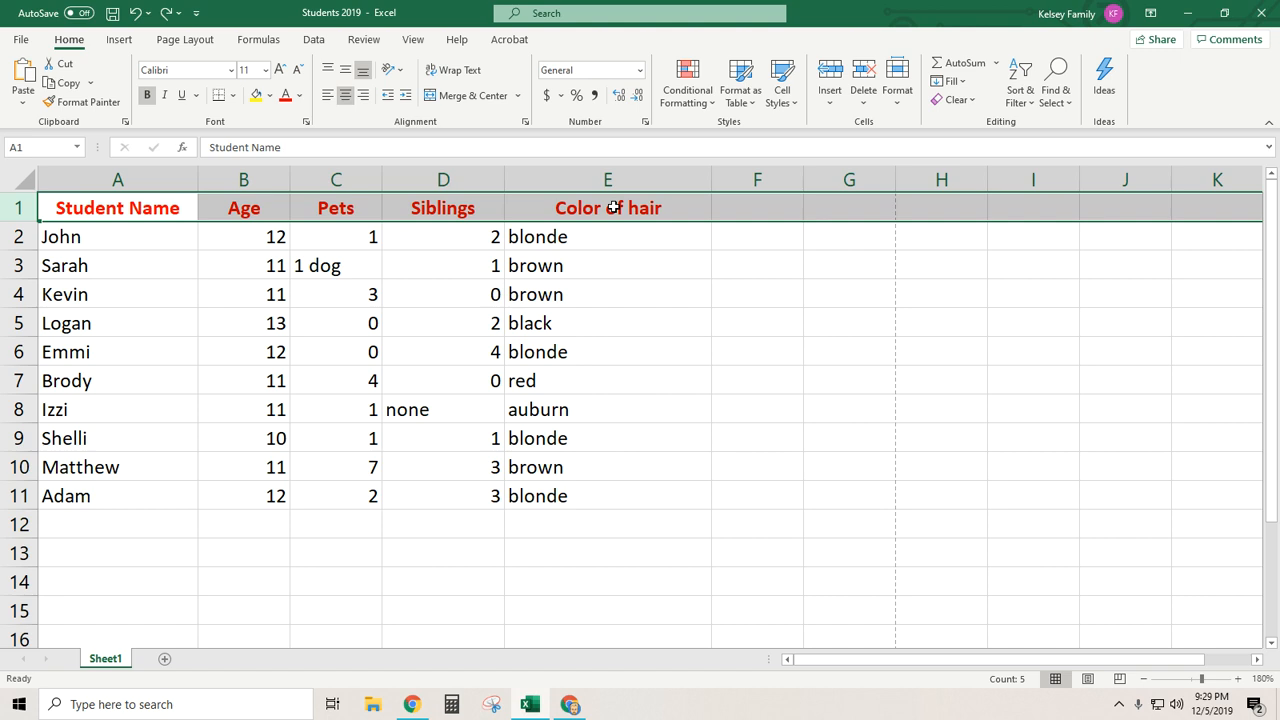
# Replace '1 dog' in C3 with 1 and 'none' in D8 with 0.
pyautogui.click(172, 214)
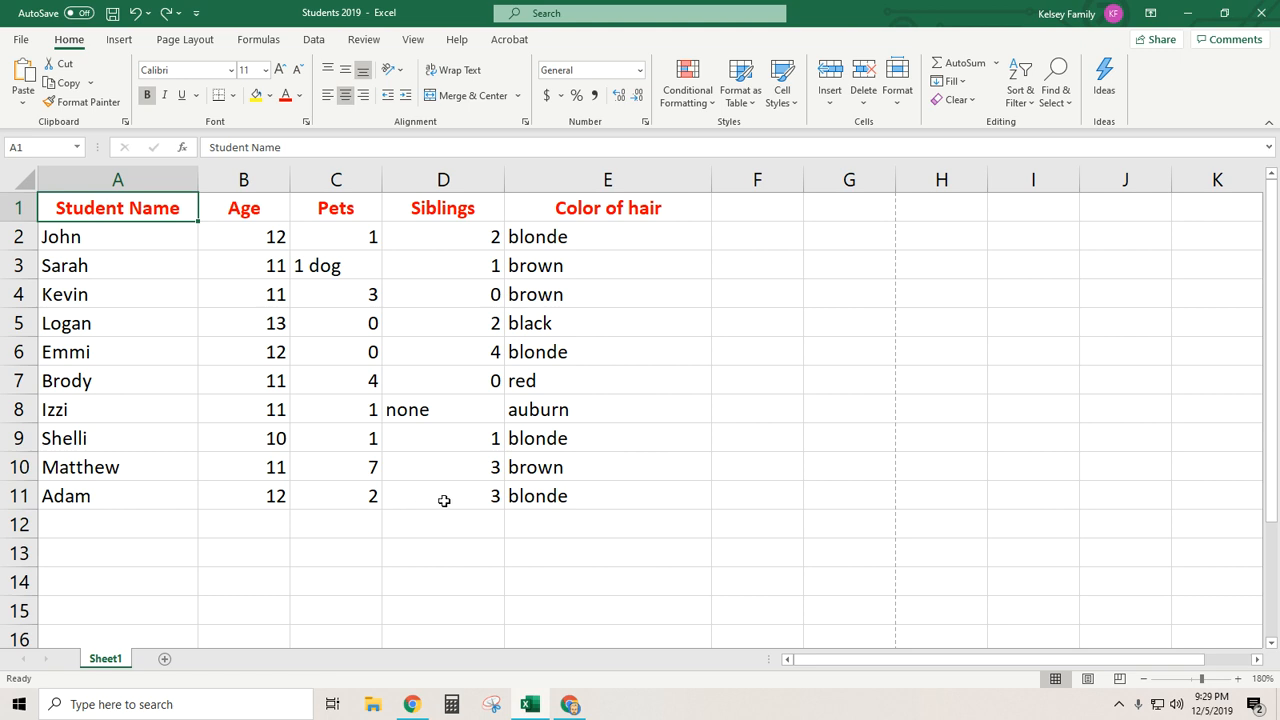
pyautogui.moveTo(251, 234); pyautogui.dragTo(436, 485)
pyautogui.click(316, 292)
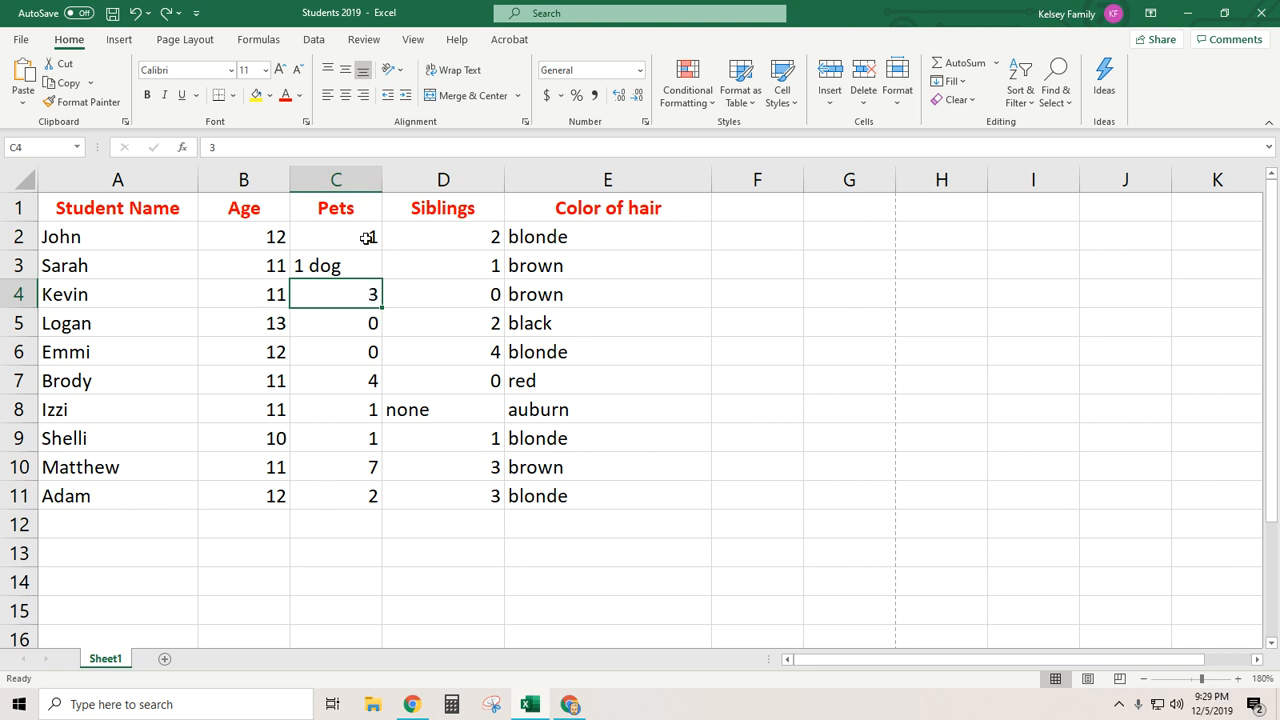
pyautogui.click(331, 265)
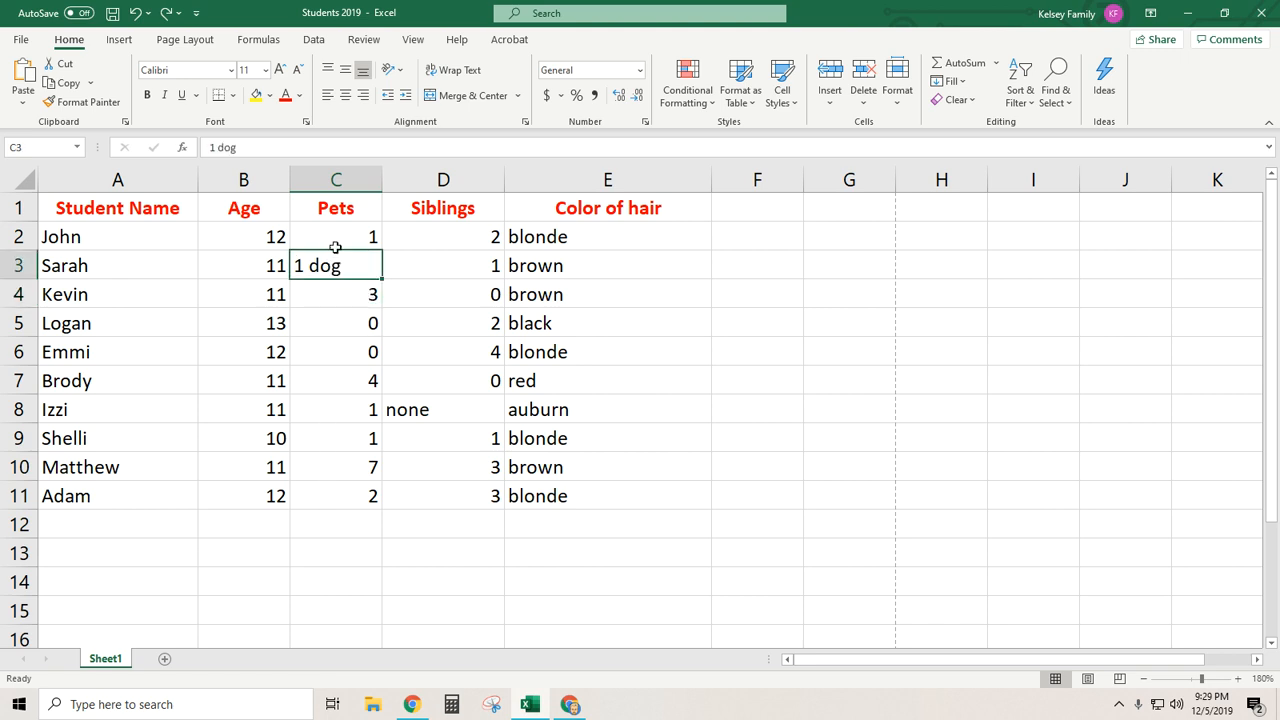
pyautogui.click(336, 237)
pyautogui.click(336, 263)
pyautogui.write('1')
pyautogui.press('Return')
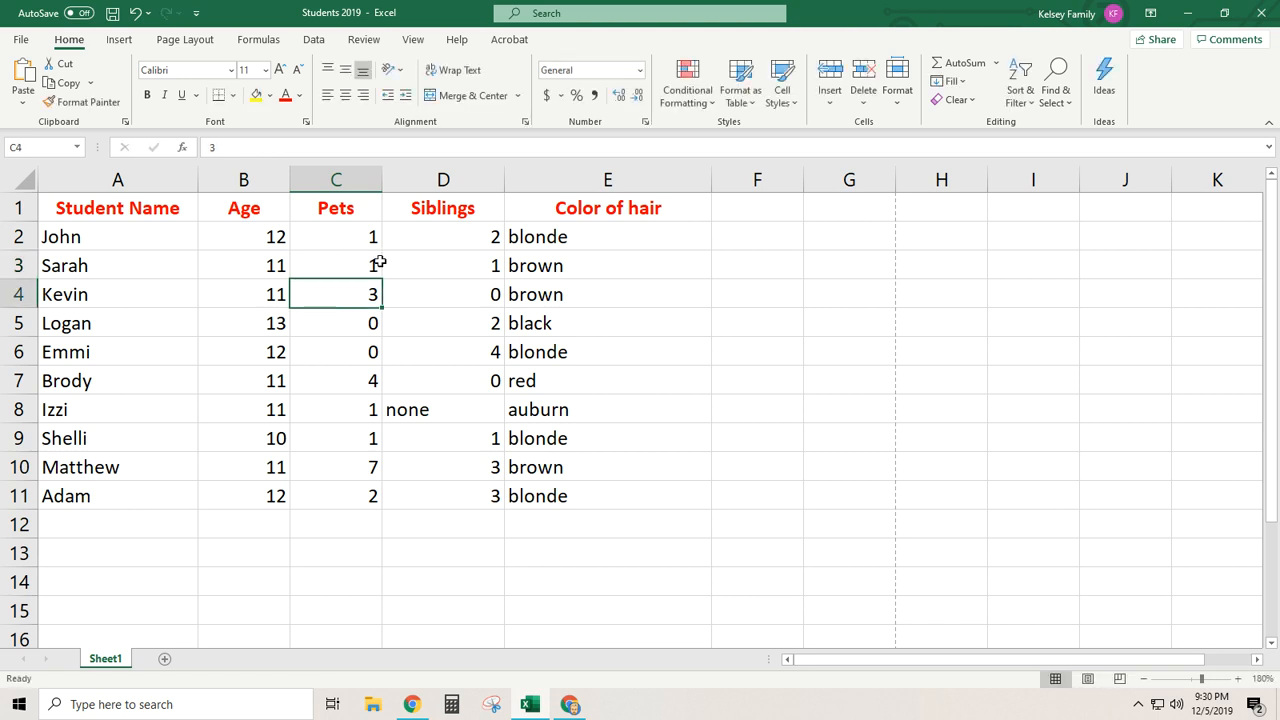
pyautogui.click(444, 411)
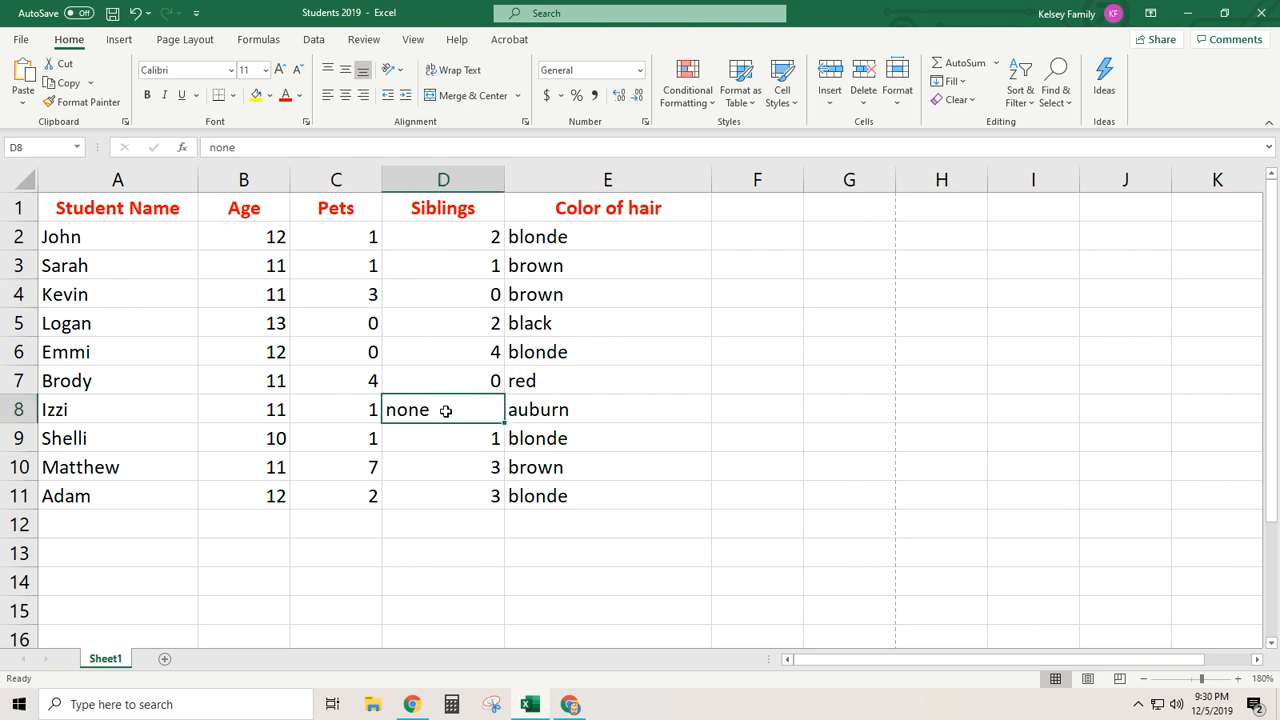
pyautogui.write('0')
pyautogui.press('Return')
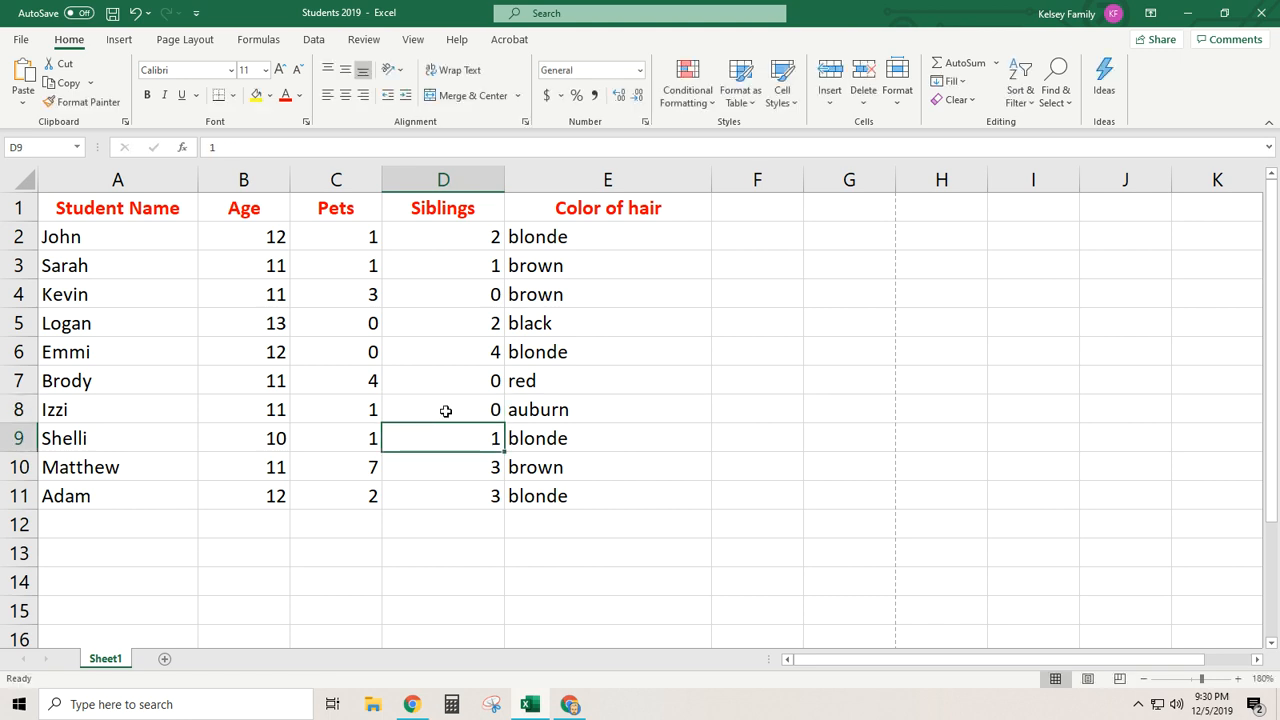
# Select the numeric data range B2:D11 and the empty rows below the table.
pyautogui.moveTo(251, 236); pyautogui.dragTo(450, 497)
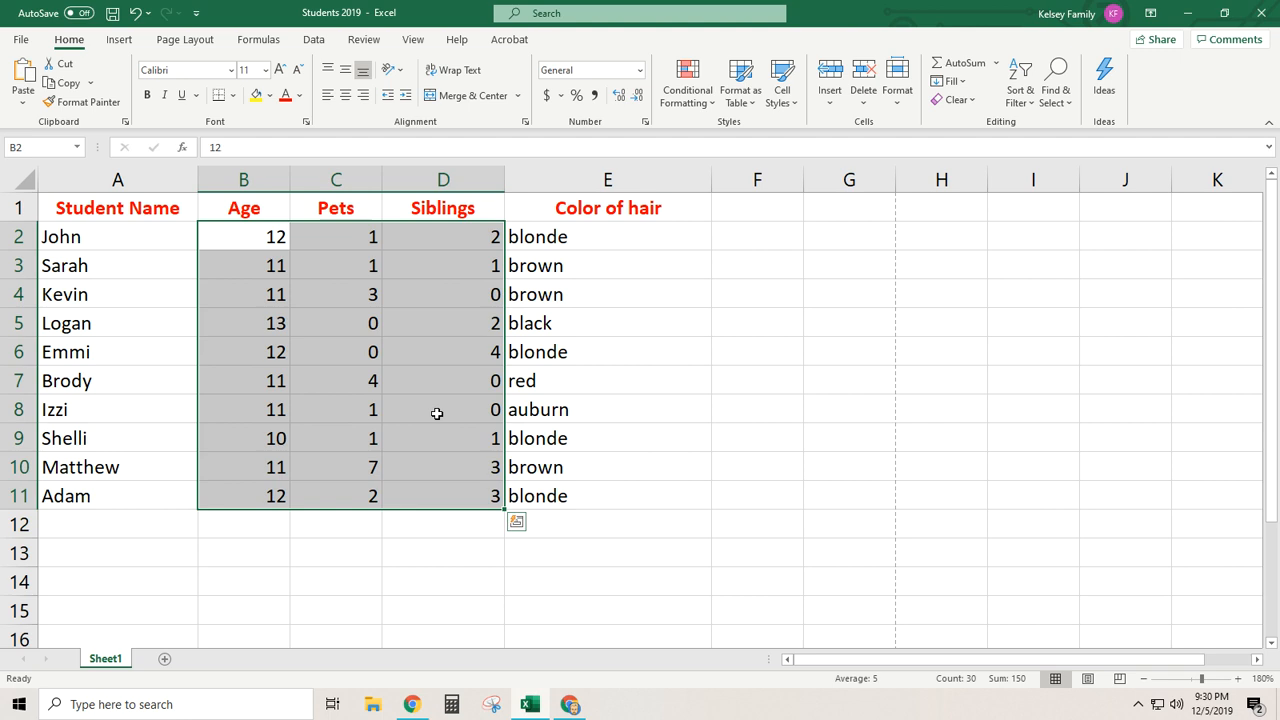
pyautogui.moveTo(112, 529); pyautogui.dragTo(503, 591)
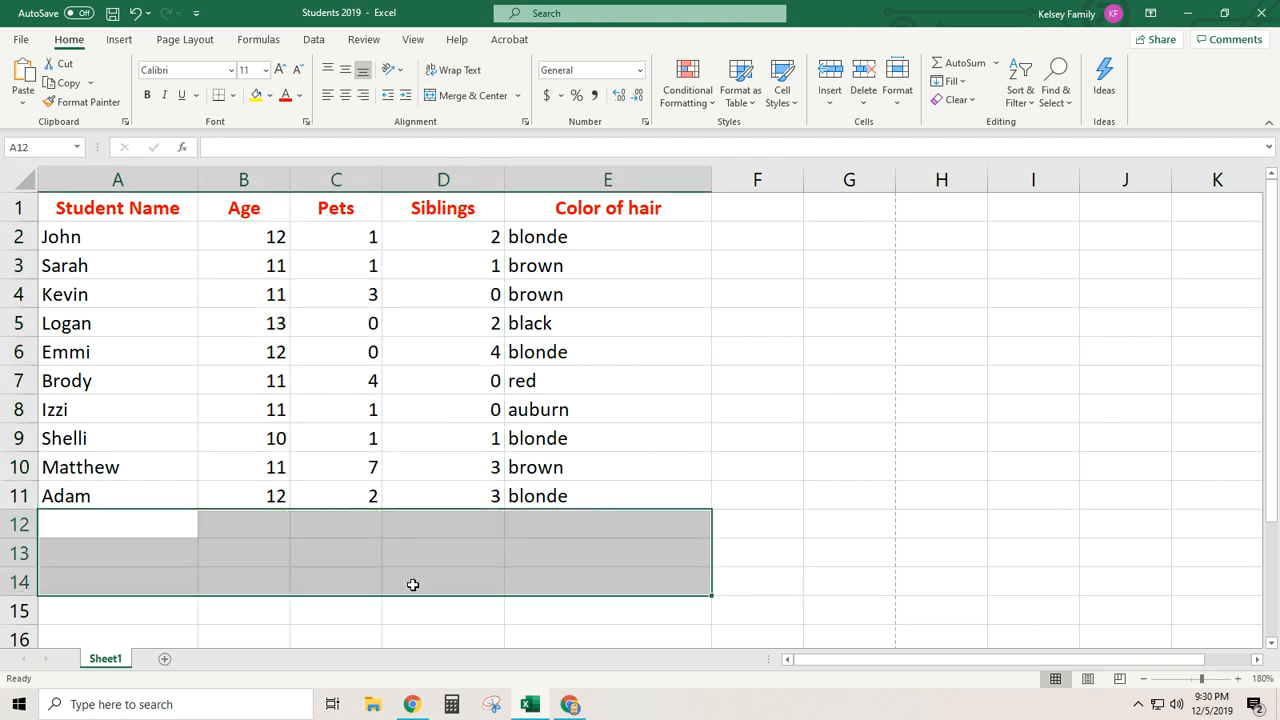
pyautogui.click(68, 500)
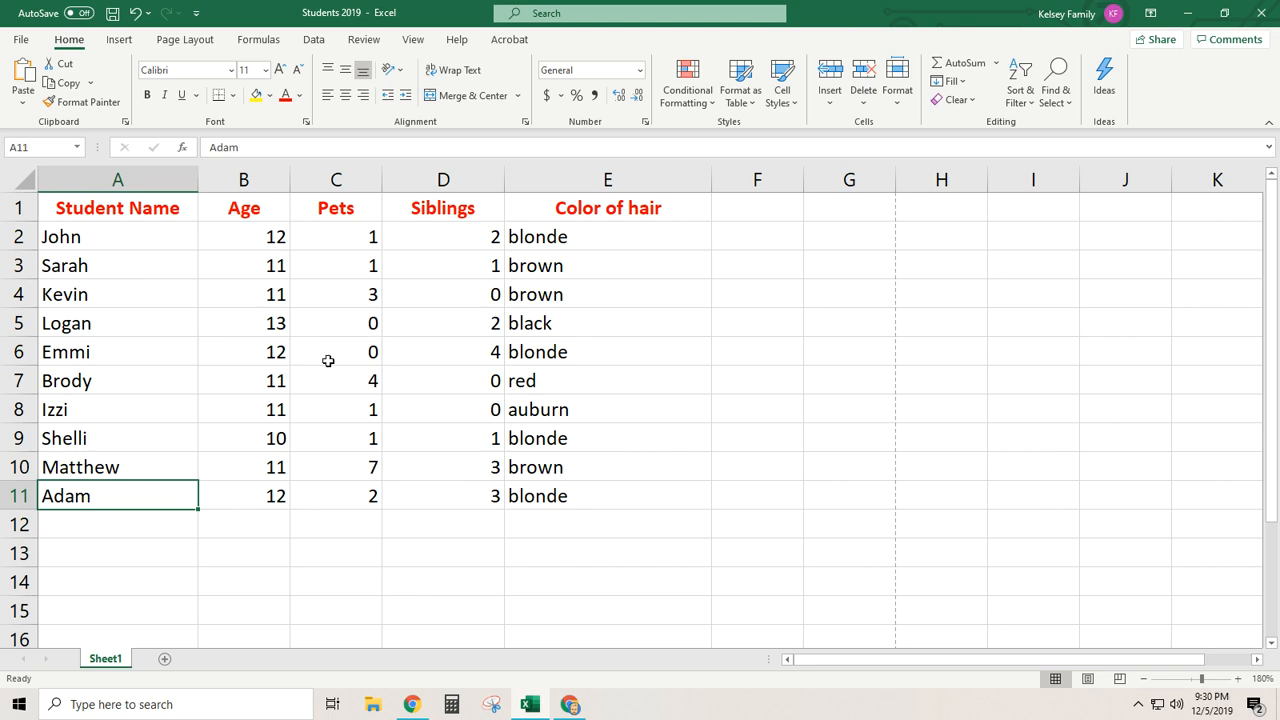
# With A1 selected, open the page header for editing via Insert > Header & Footer.
pyautogui.click(184, 214)
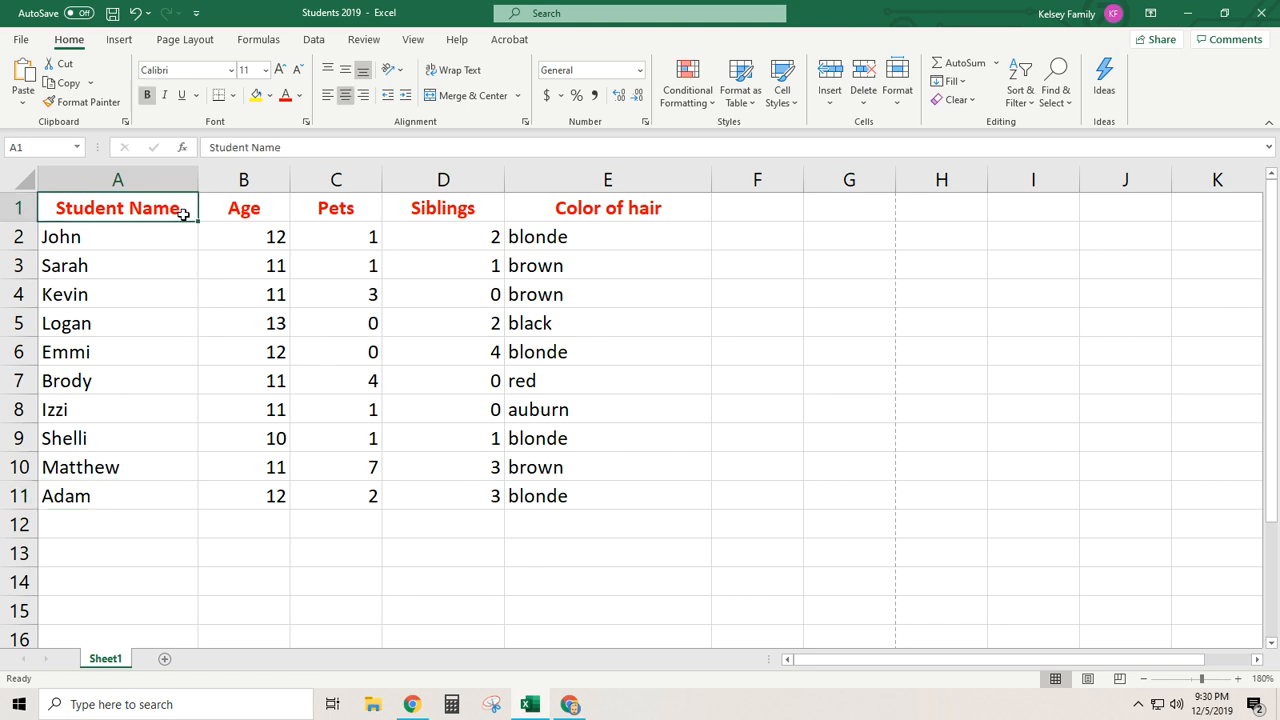
pyautogui.click(118, 40)
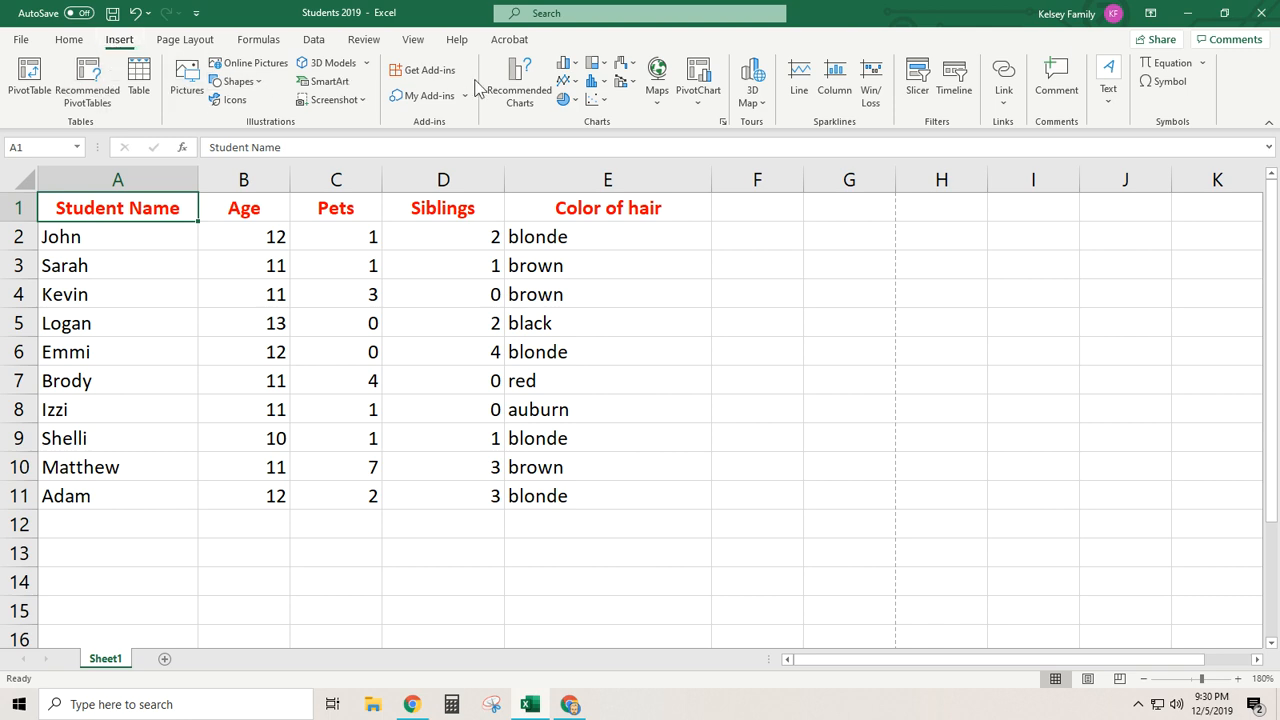
pyautogui.click(1108, 100)
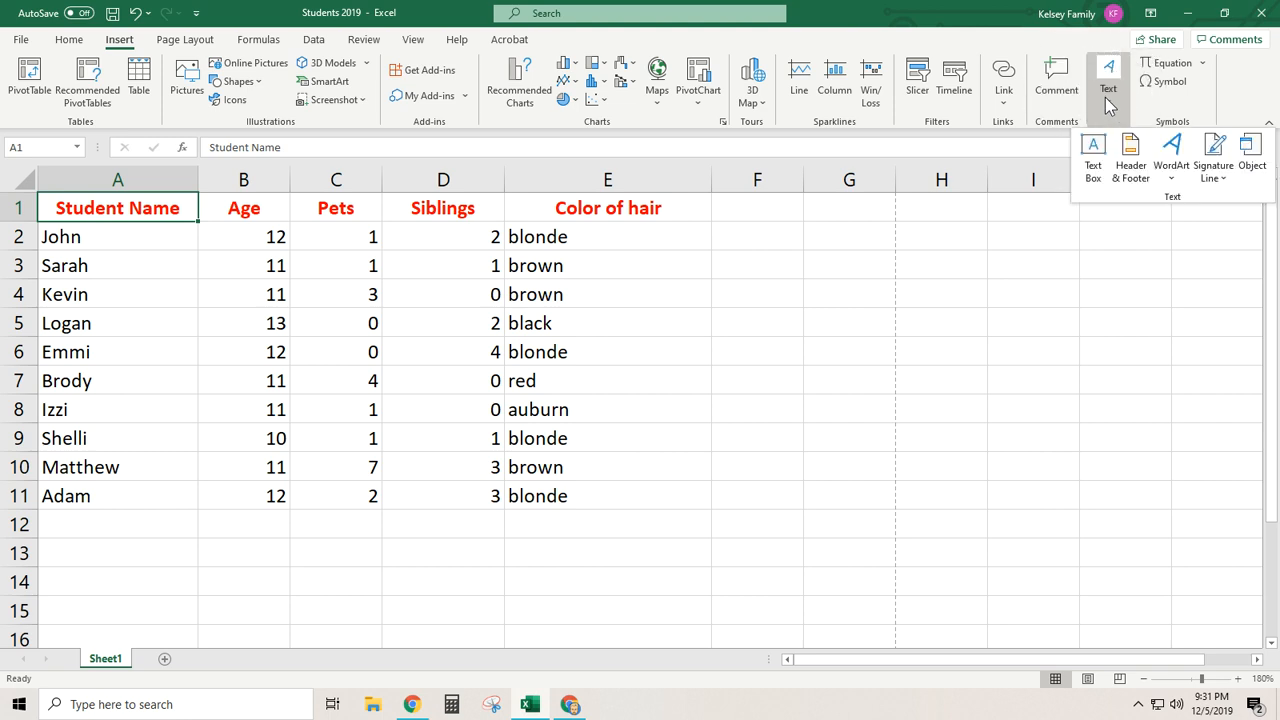
pyautogui.click(1131, 152)
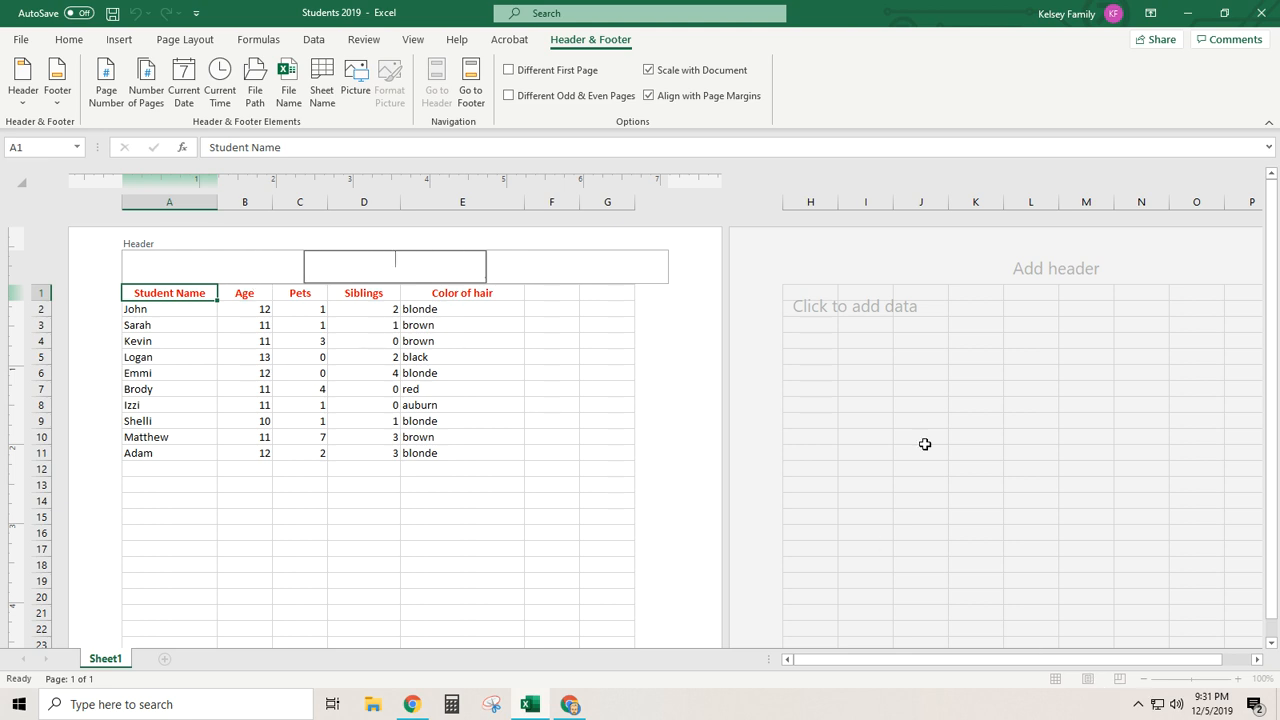
# Type 'Period 4 - Essential Tech' in the centre header, the author's name below, and select both lines.
pyautogui.moveTo(1274, 395); pyautogui.dragTo(1276, 279)
pyautogui.click(411, 267)
pyautogui.write('4-')
pyautogui.write('- ')
pyautogui.write('Essentia')
pyautogui.write('l Tech')
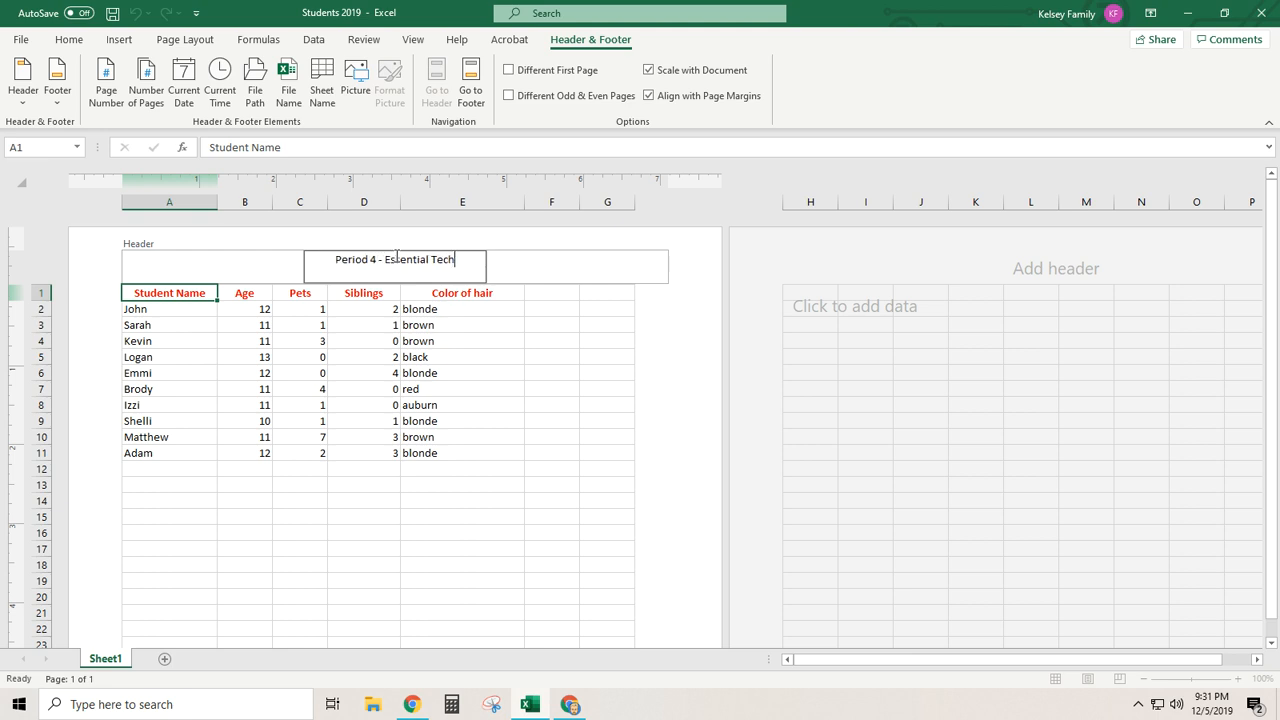
pyautogui.press('Return')
pyautogui.write('John Kelsey')
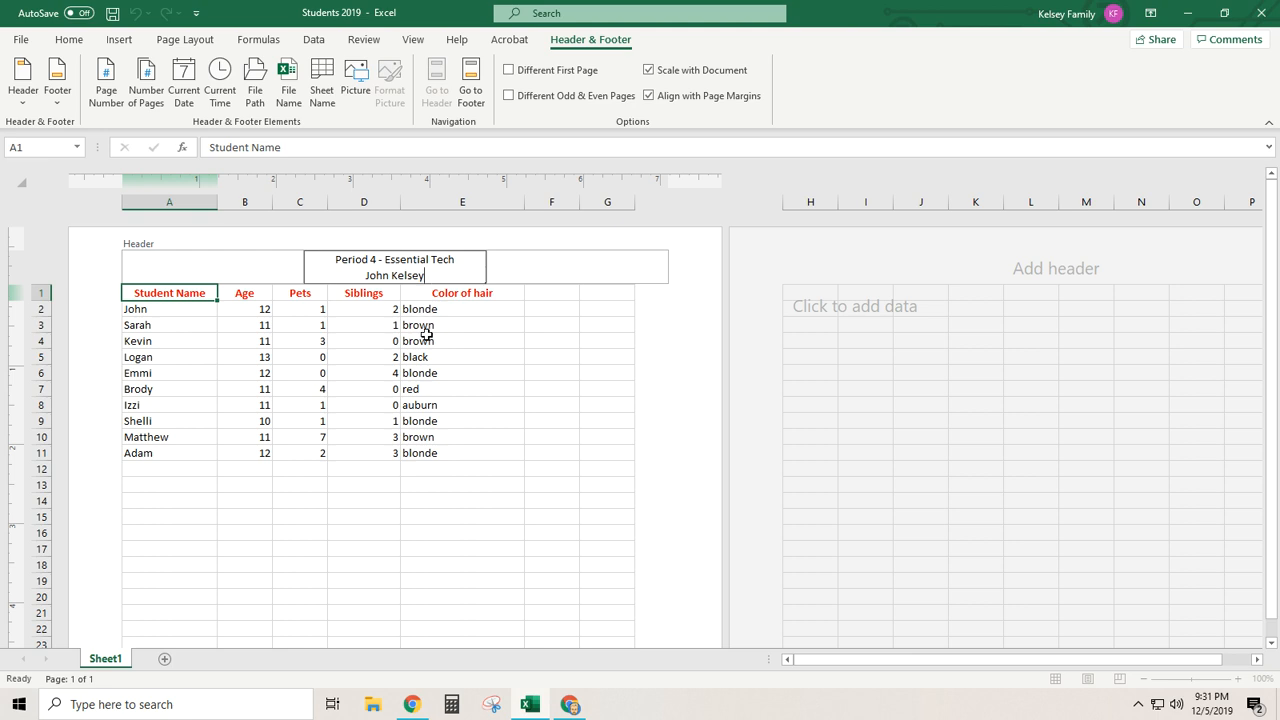
pyautogui.tripleClick(376, 262)
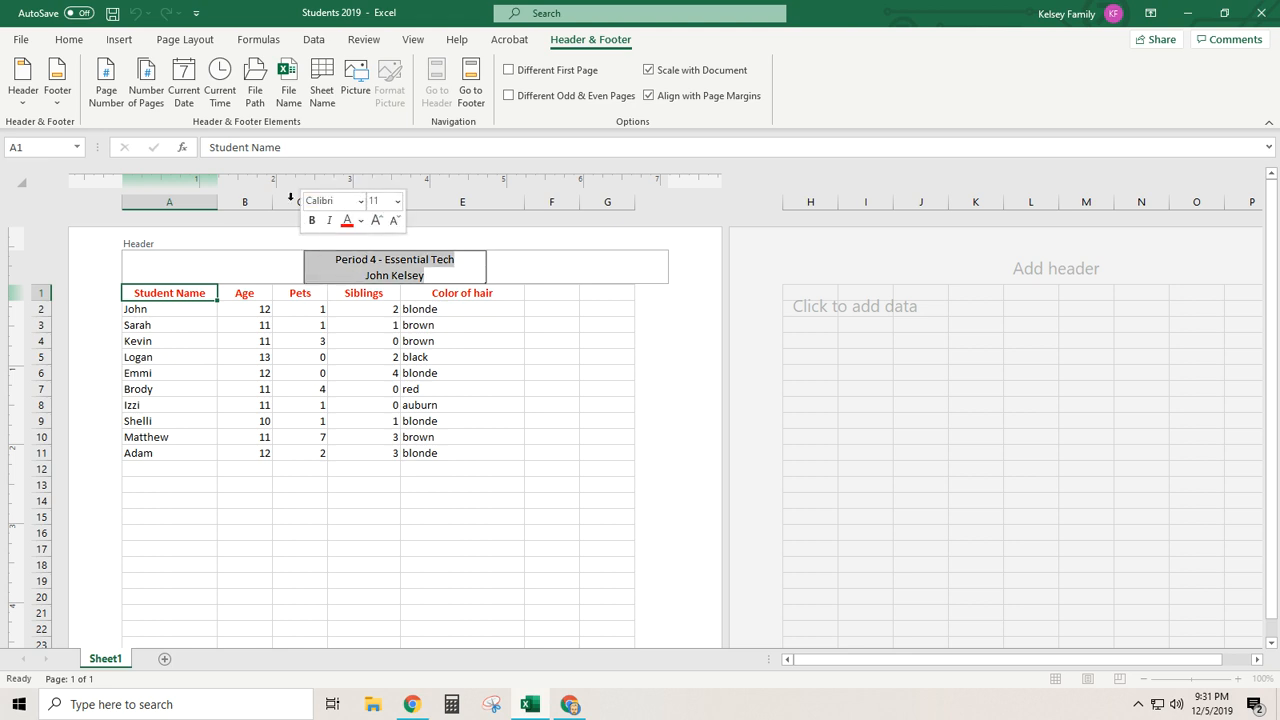
# Set both header lines to 18-point font and exit header editing.
pyautogui.click(69, 40)
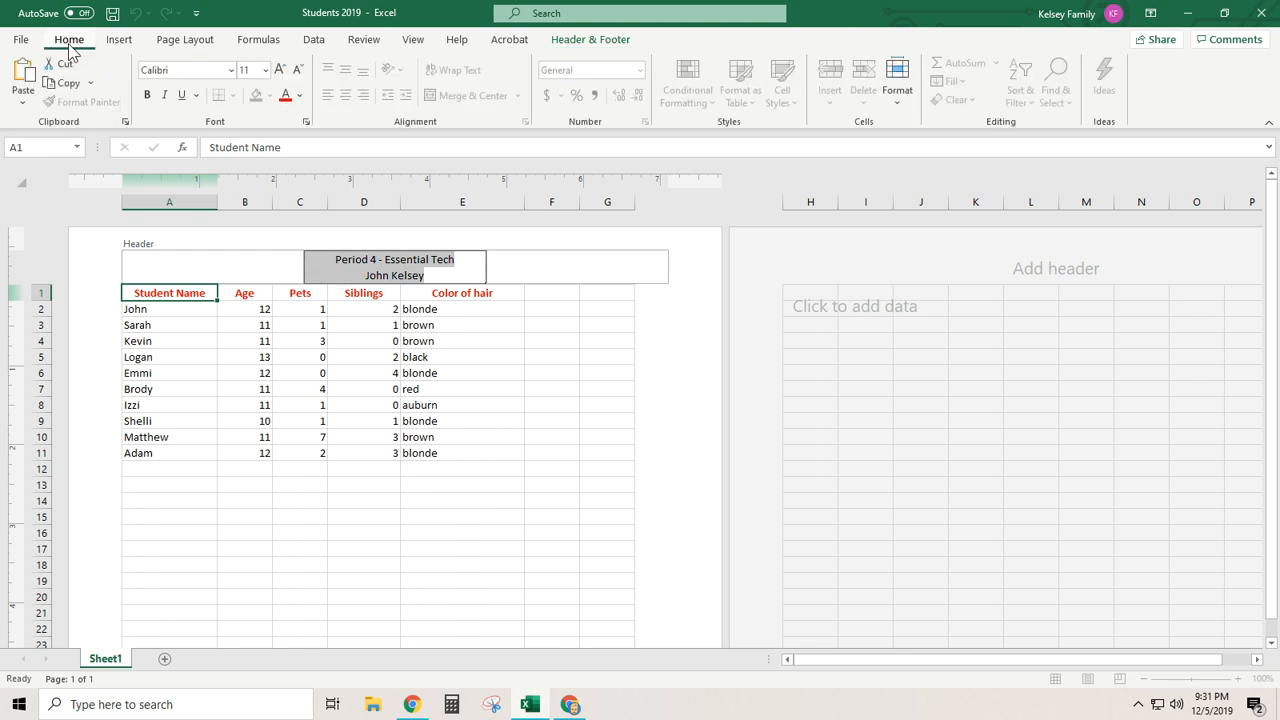
pyautogui.click(266, 72)
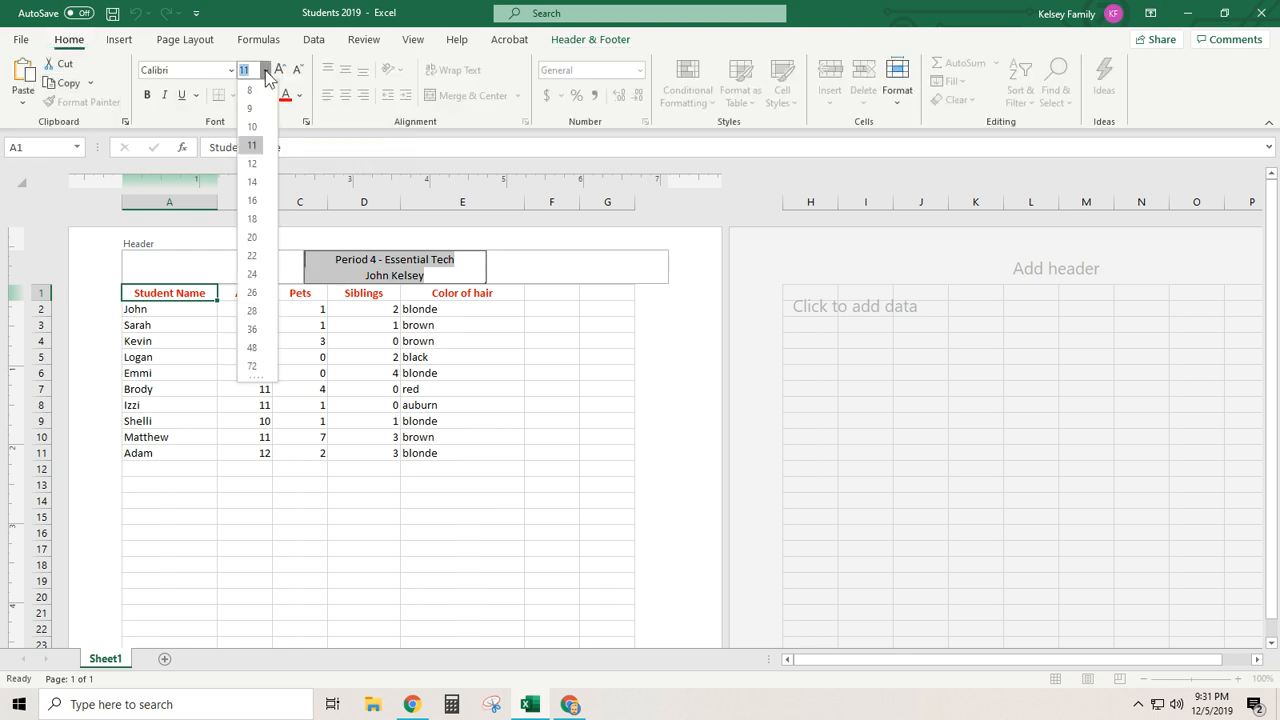
pyautogui.click(252, 218)
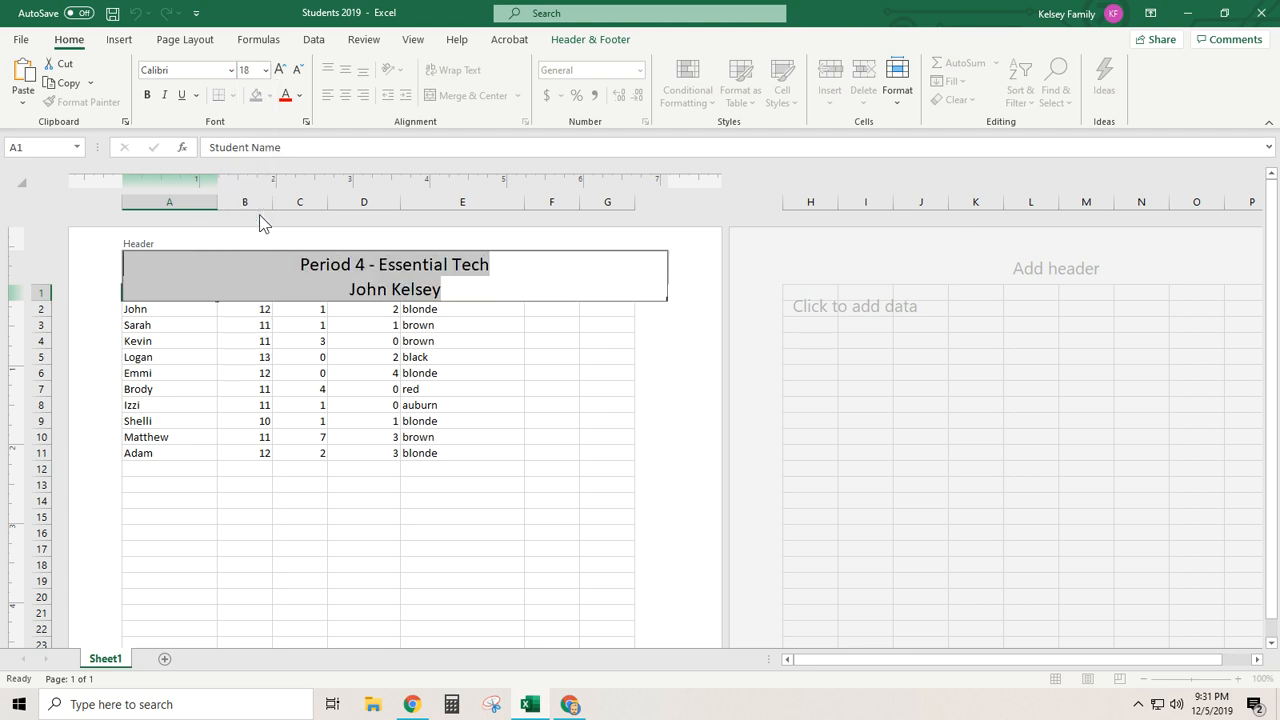
pyautogui.click(457, 356)
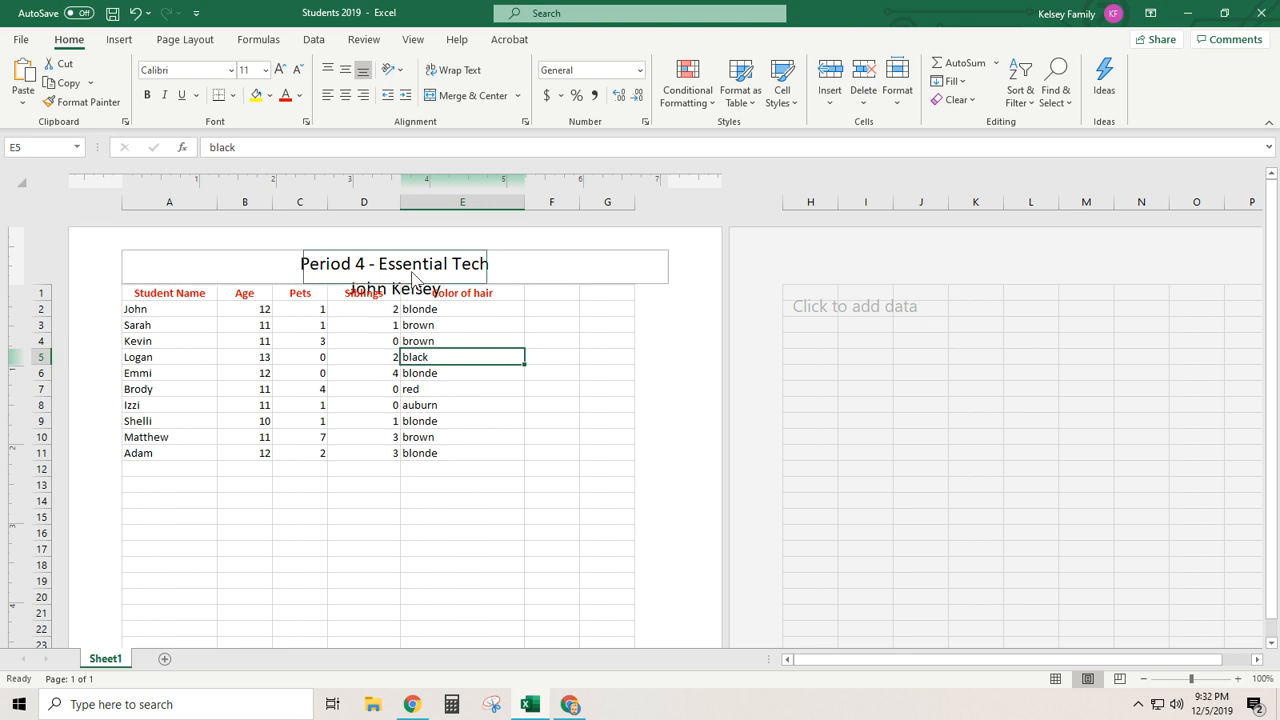
pyautogui.click(351, 341)
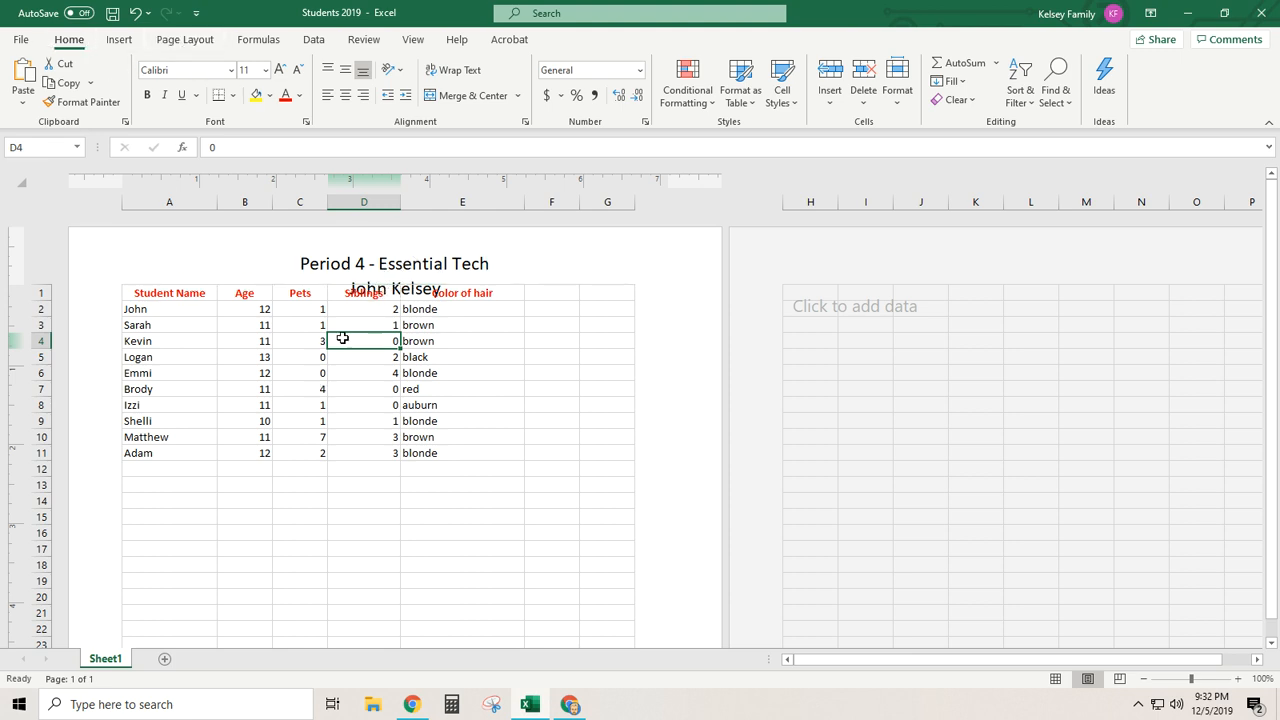
# Increase the top page margin in Custom Margins so the header clears the table.
pyautogui.click(185, 42)
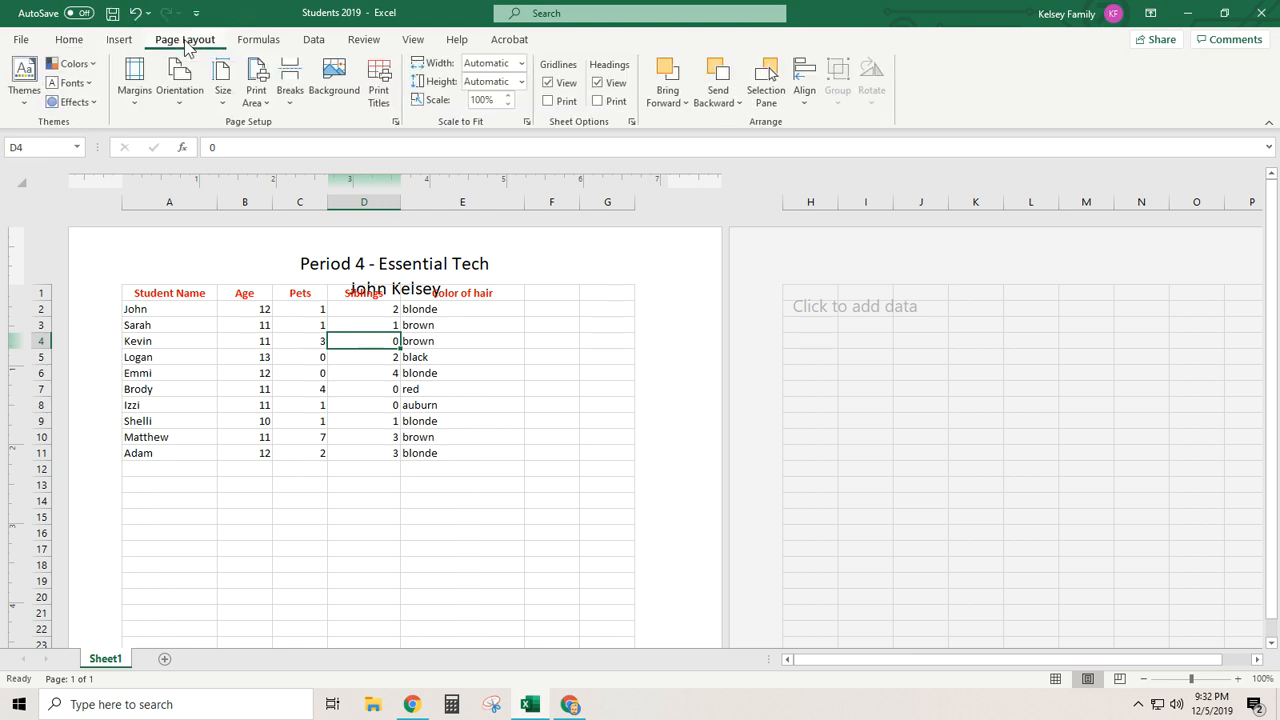
pyautogui.click(136, 96)
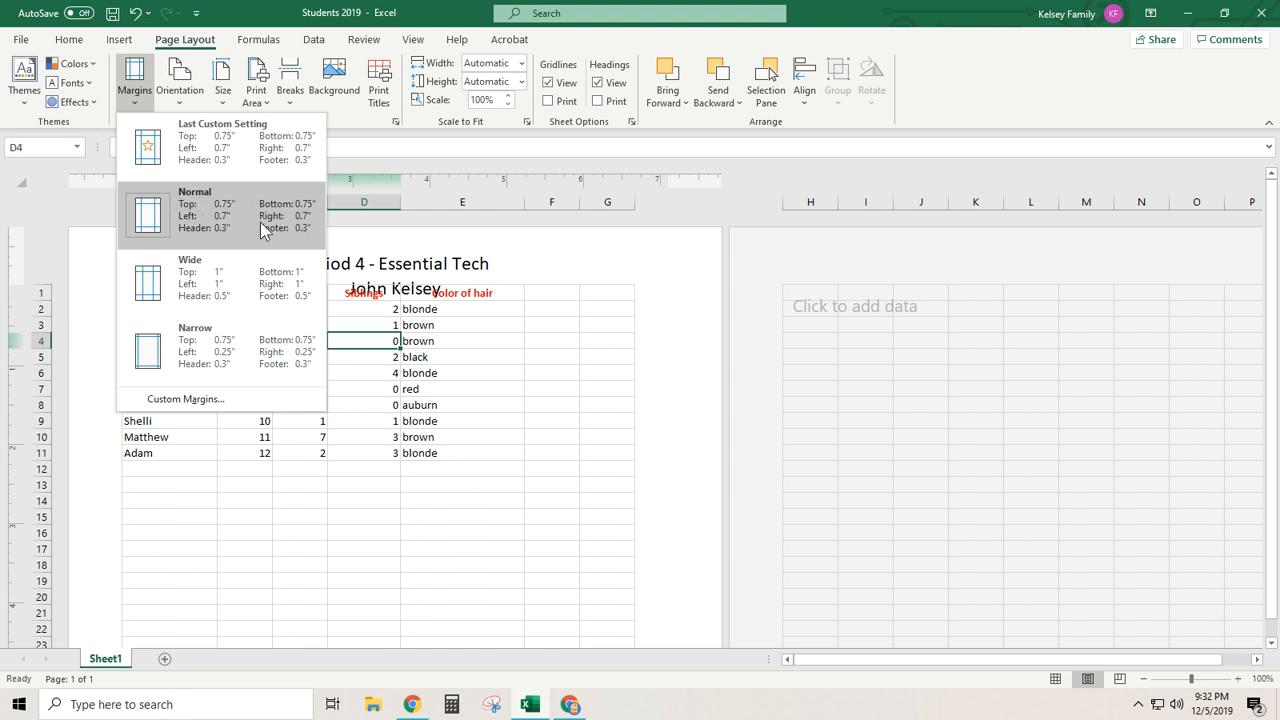
pyautogui.click(176, 401)
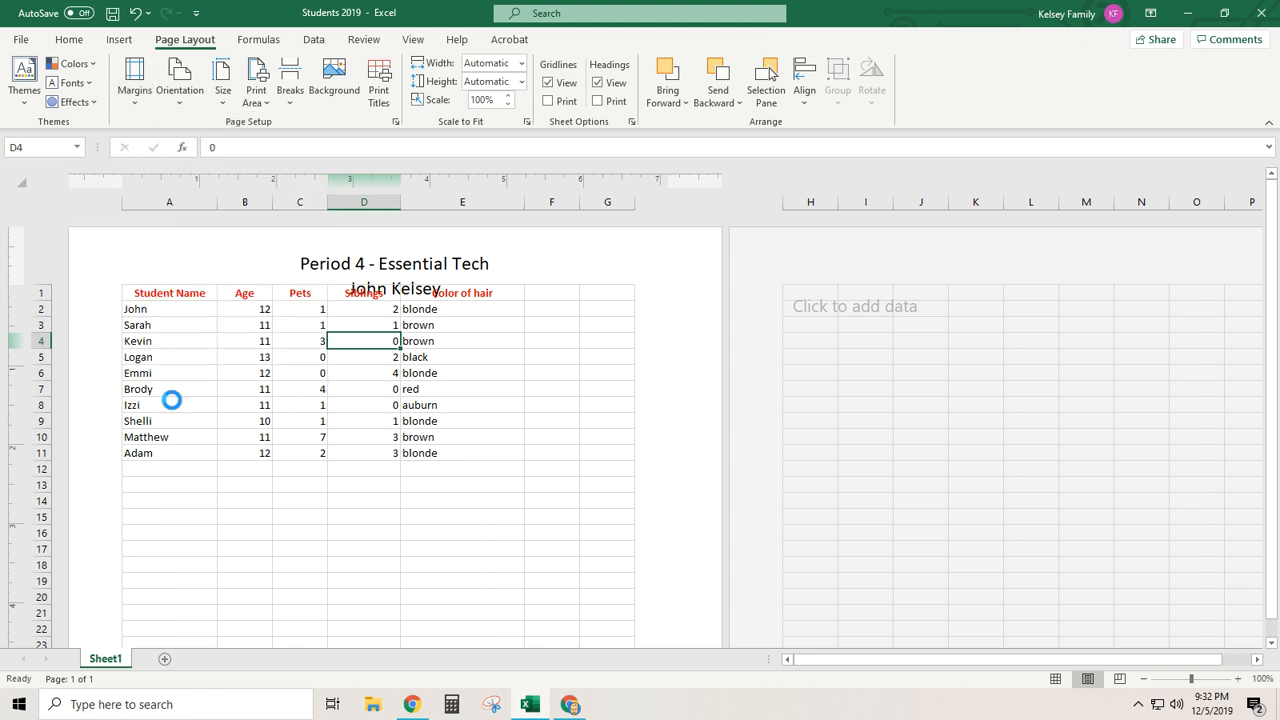
pyautogui.click(651, 223)
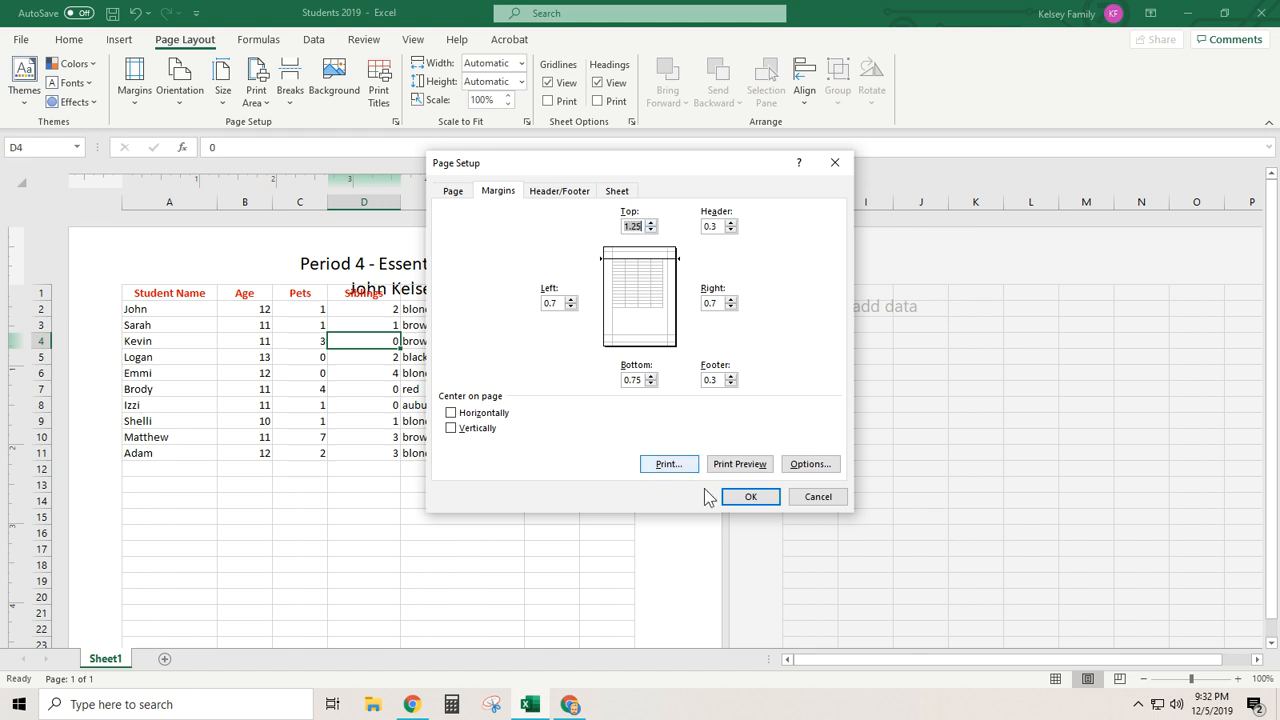
pyautogui.click(752, 497)
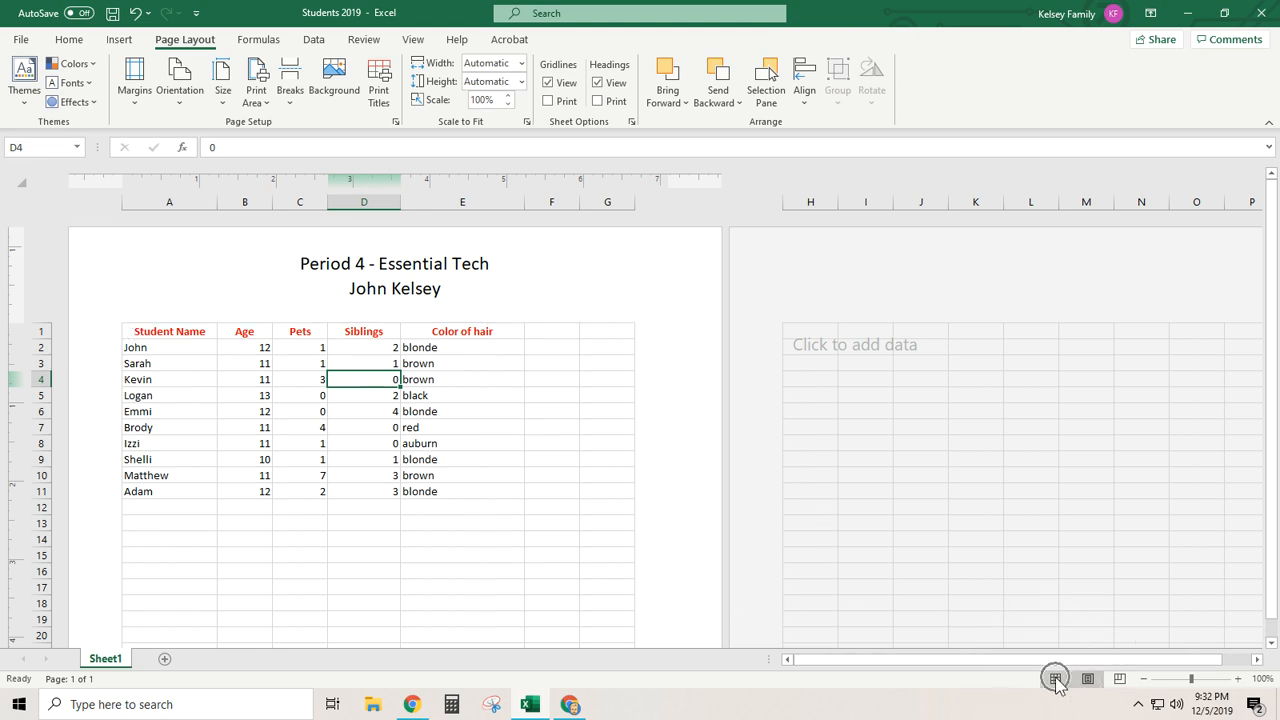
# Switch the sheet back to Normal view from the status bar.
pyautogui.click(1088, 681)
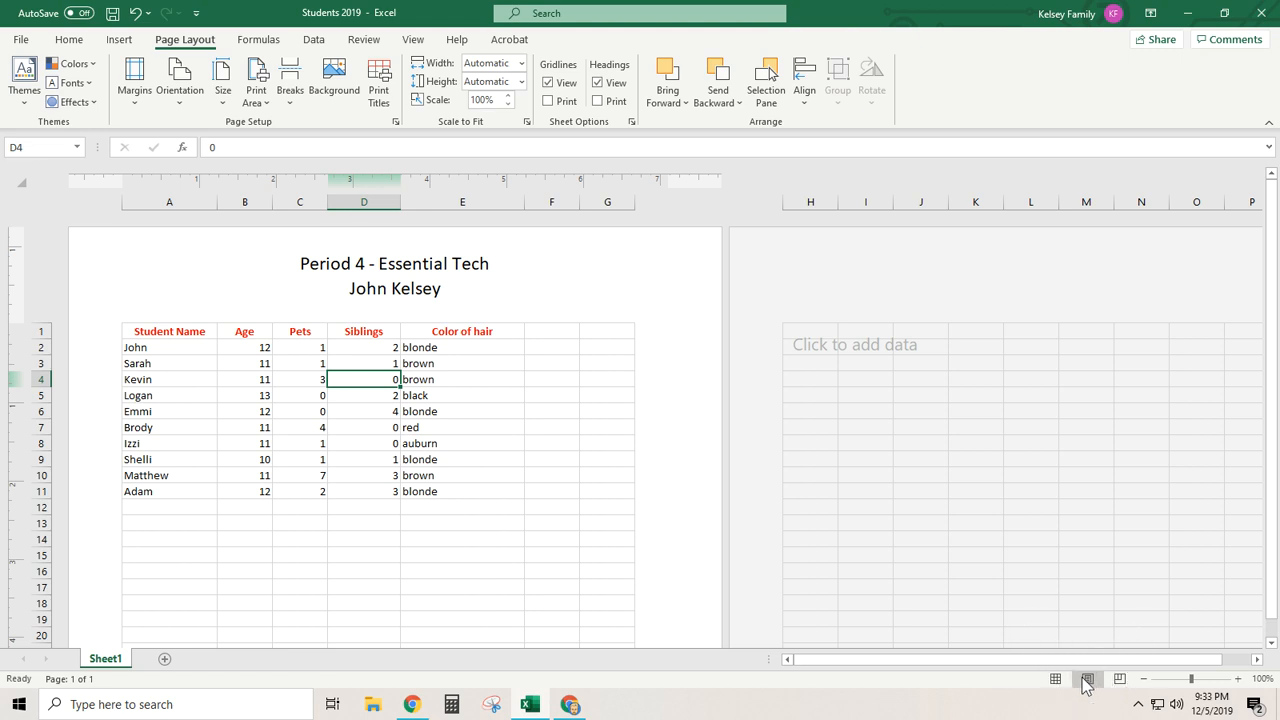
pyautogui.click(1059, 676)
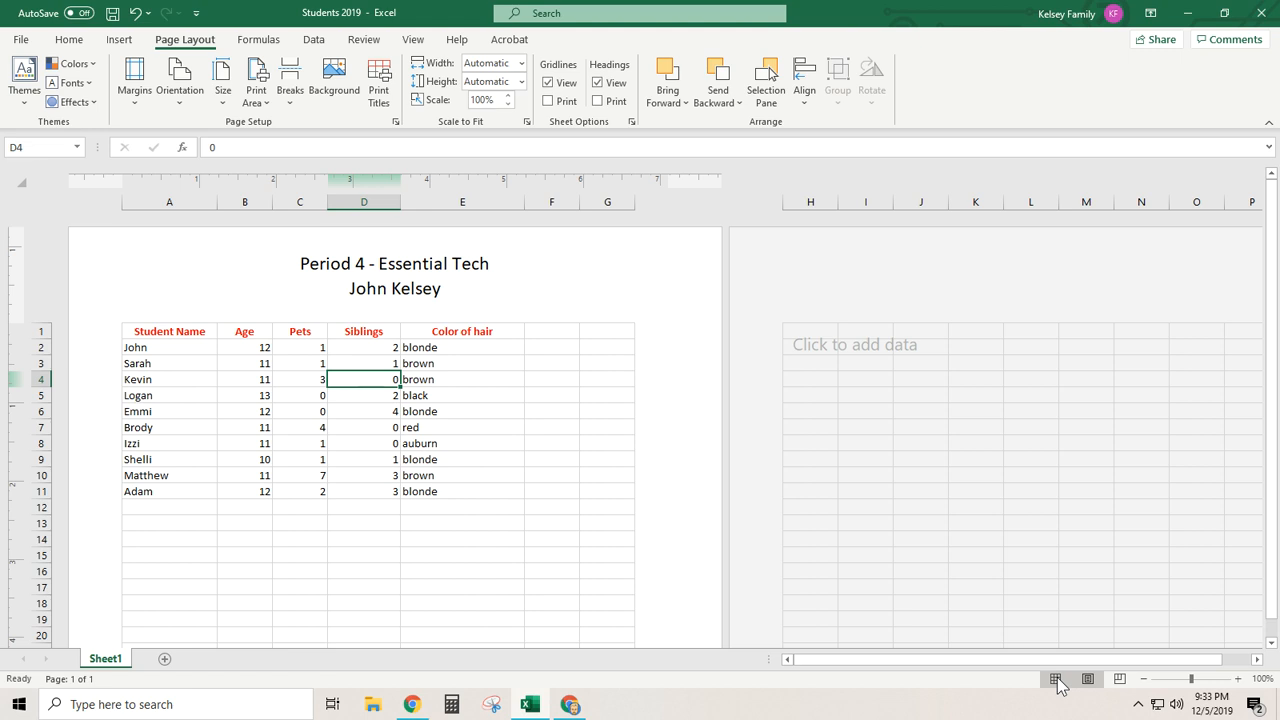
pyautogui.click(1059, 684)
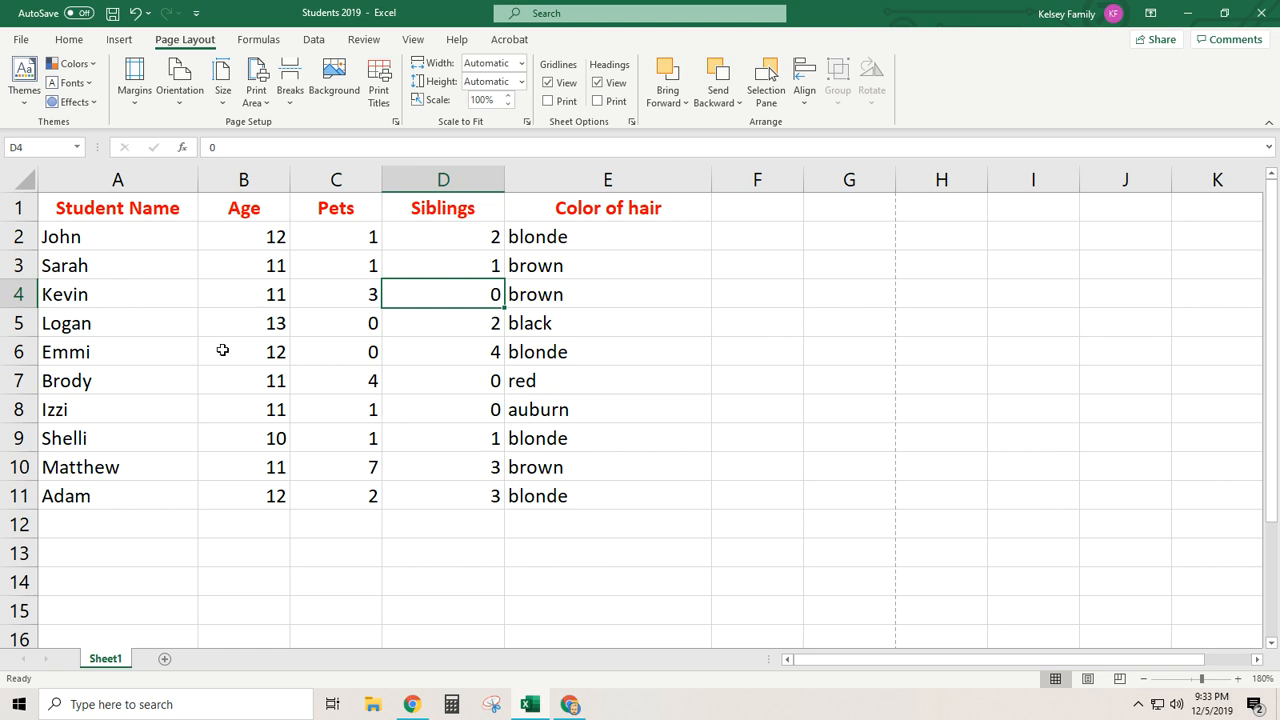
# Set the font size of the whole sheet to 16.
pyautogui.click(24, 179)
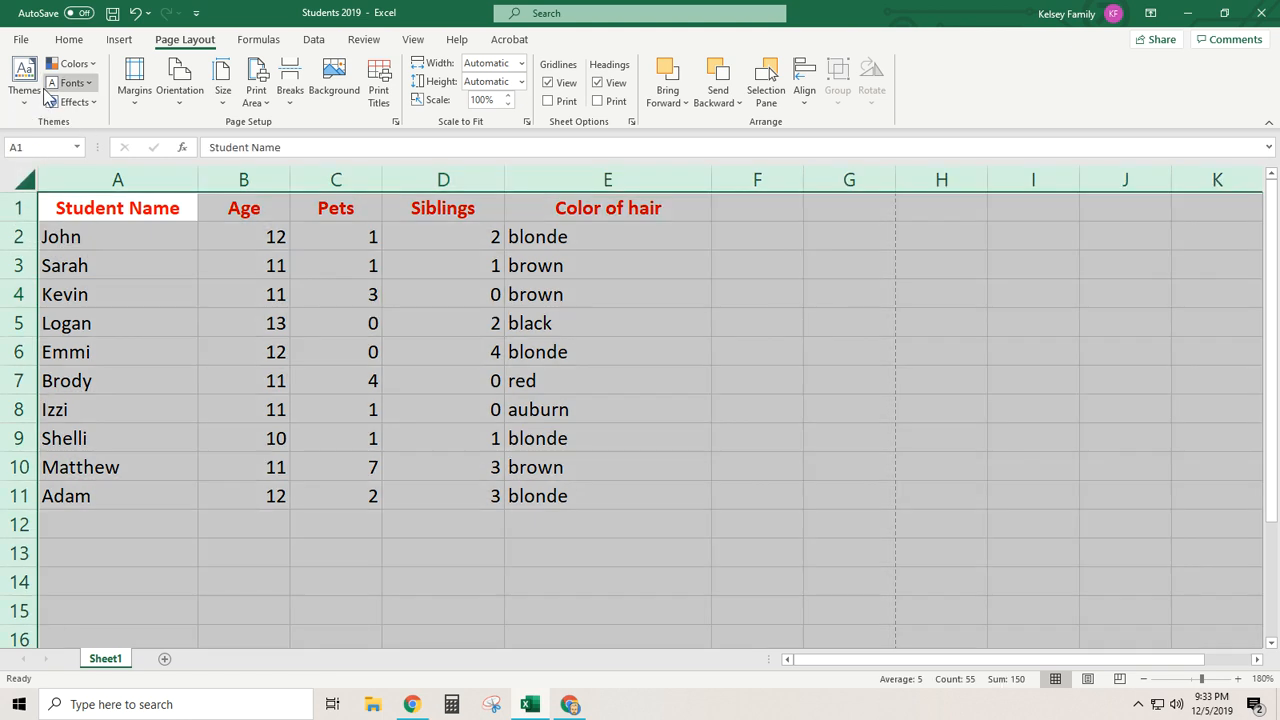
pyautogui.click(70, 40)
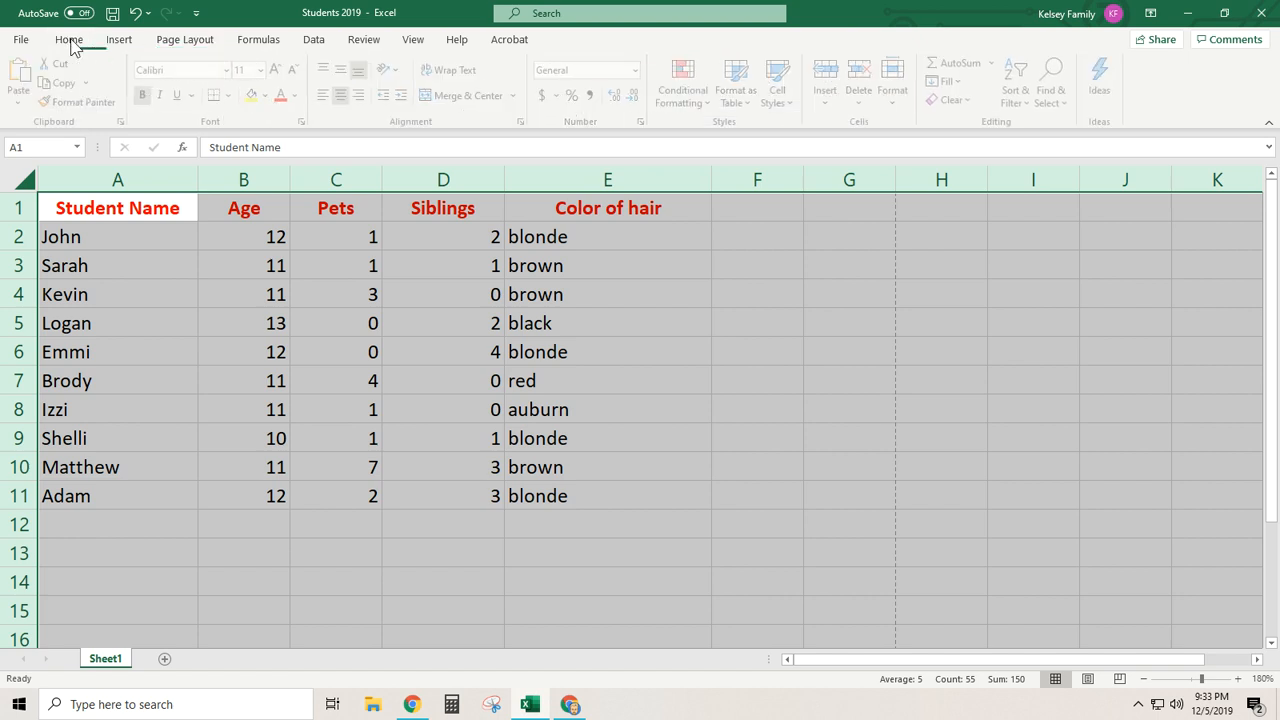
pyautogui.click(265, 70)
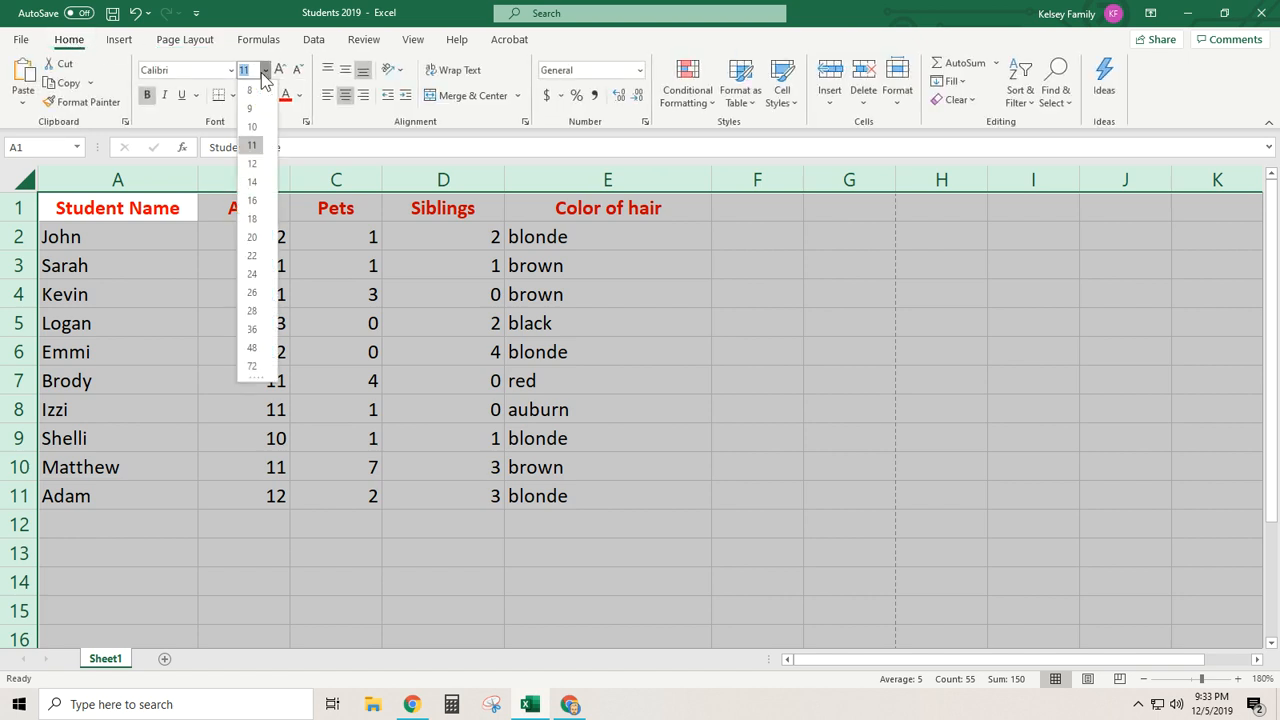
pyautogui.click(252, 200)
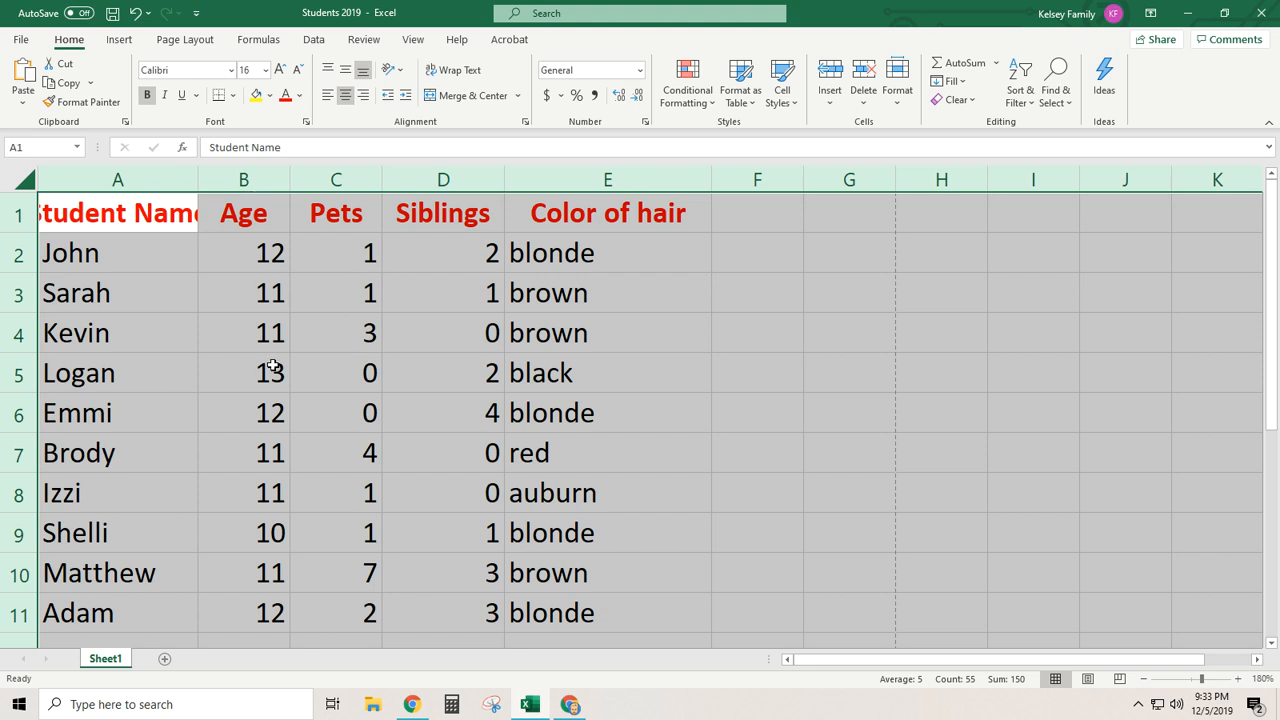
pyautogui.click(337, 376)
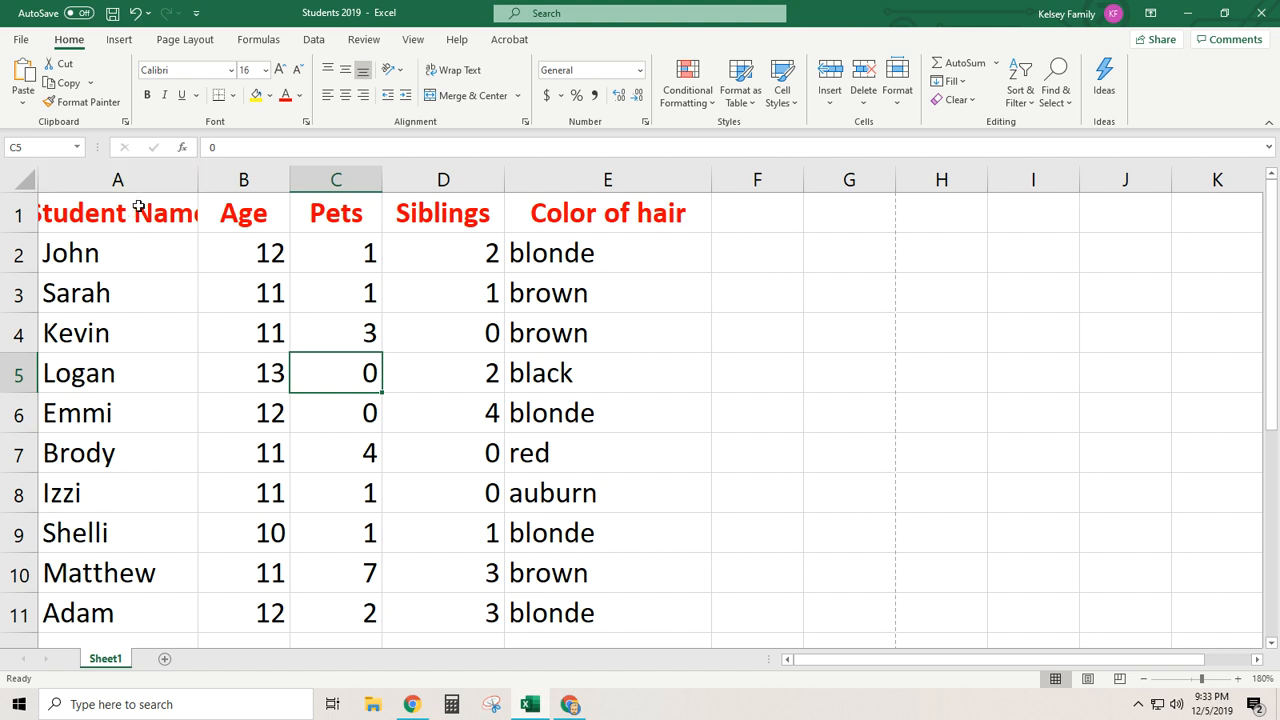
# Autofit column A to show Student Name and widen columns B and C slightly.
pyautogui.doubleClick(198, 179)
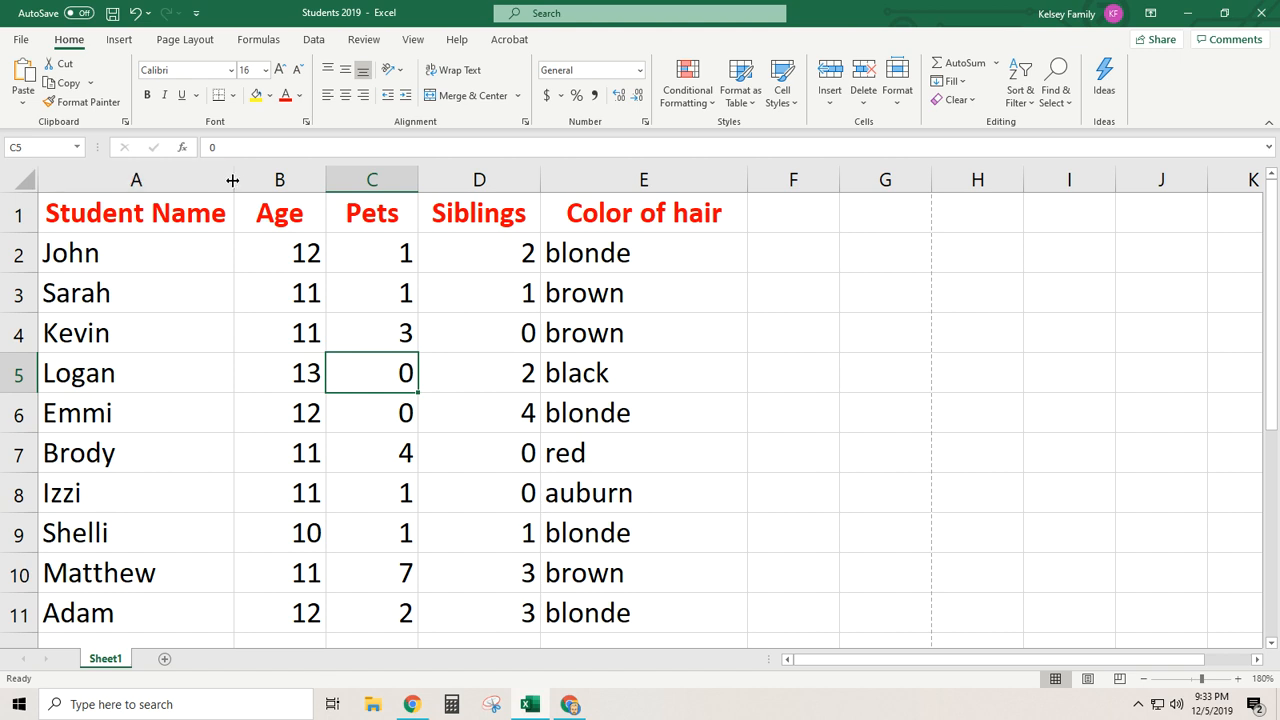
pyautogui.press('ctrl')
pyautogui.press('ctrl')
pyautogui.moveTo(326, 177); pyautogui.dragTo(334, 177)
pyautogui.moveTo(427, 178); pyautogui.dragTo(430, 178)
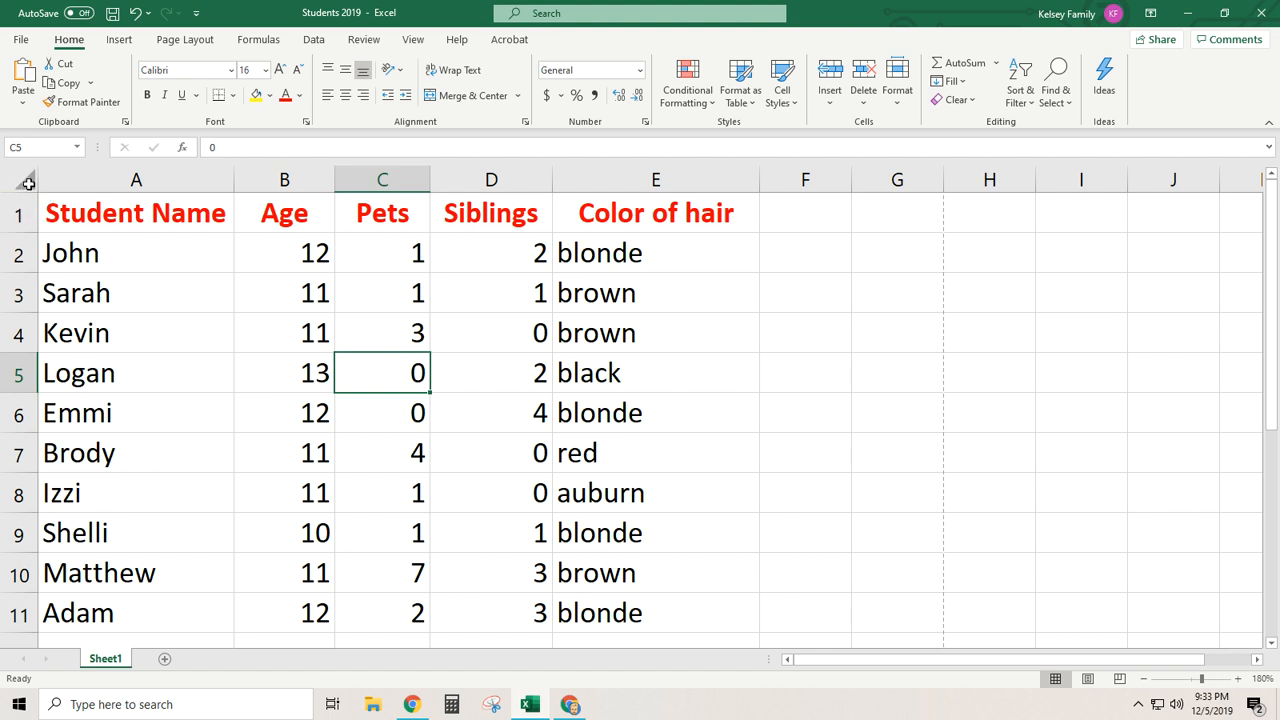
# Change the font of the entire sheet to Verdana.
pyautogui.click(26, 181)
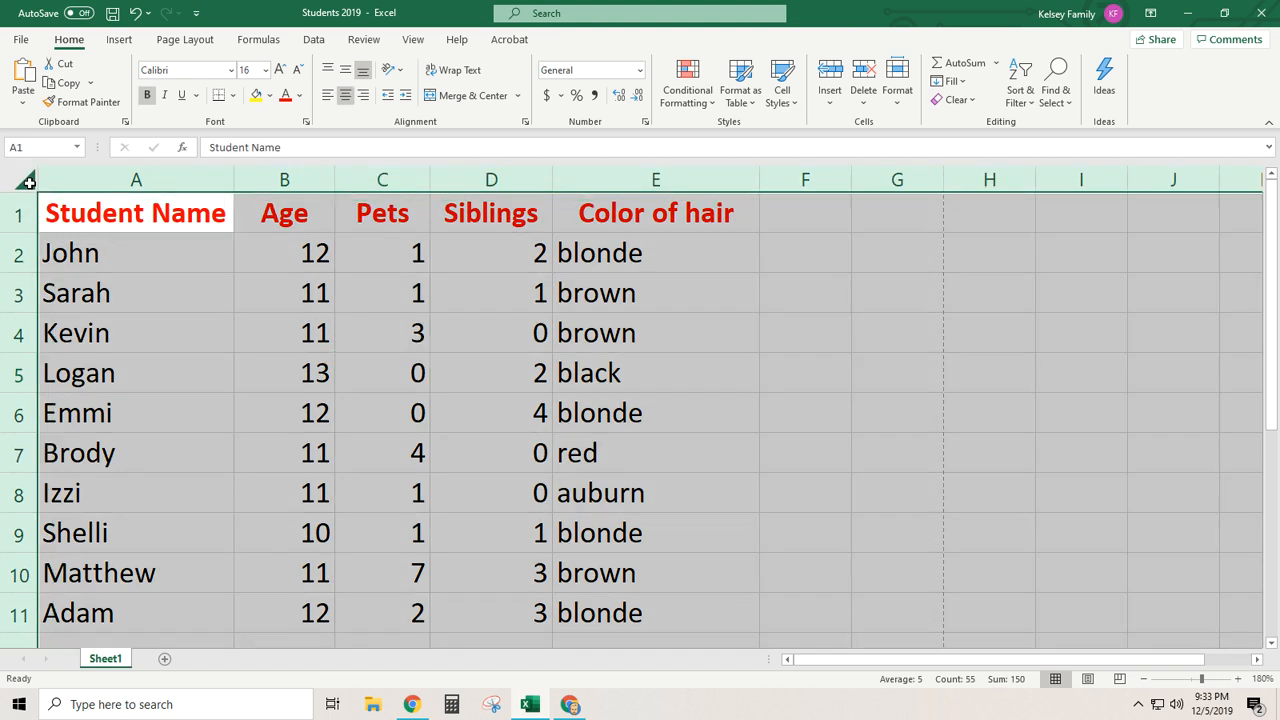
pyautogui.click(231, 70)
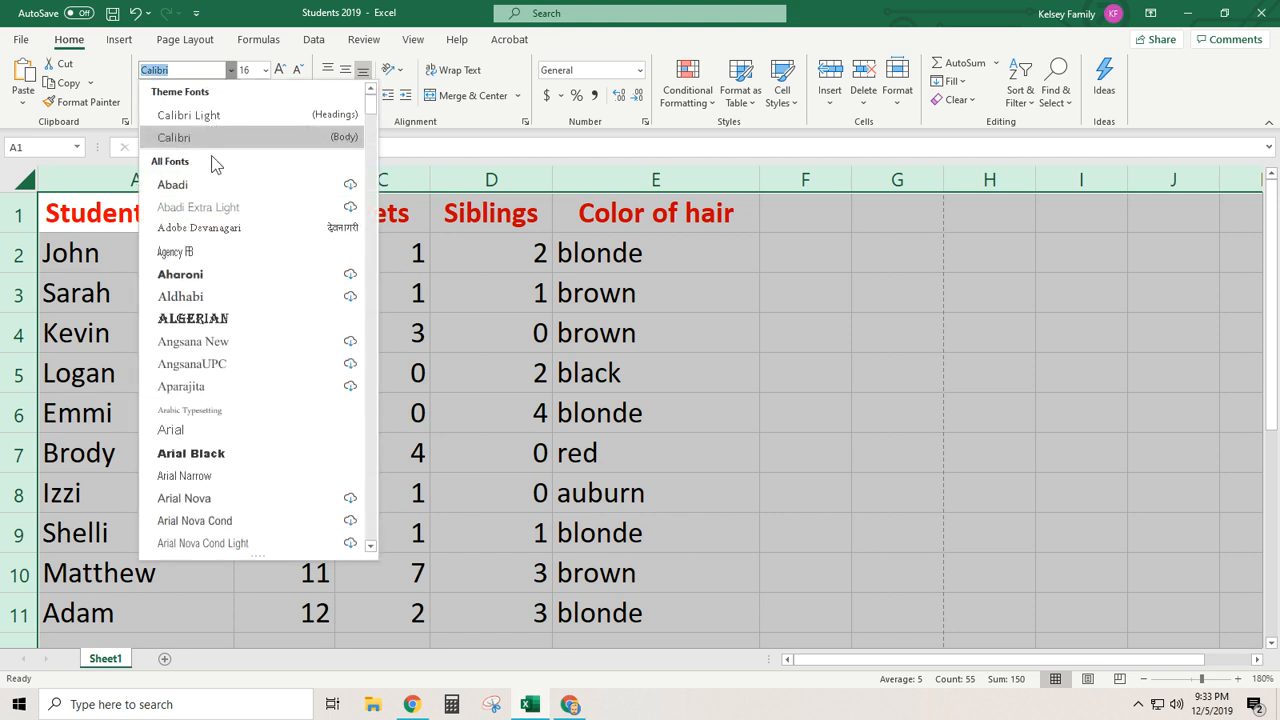
pyautogui.scroll(-5, 225, 305)
pyautogui.scroll(-7, 225, 305)
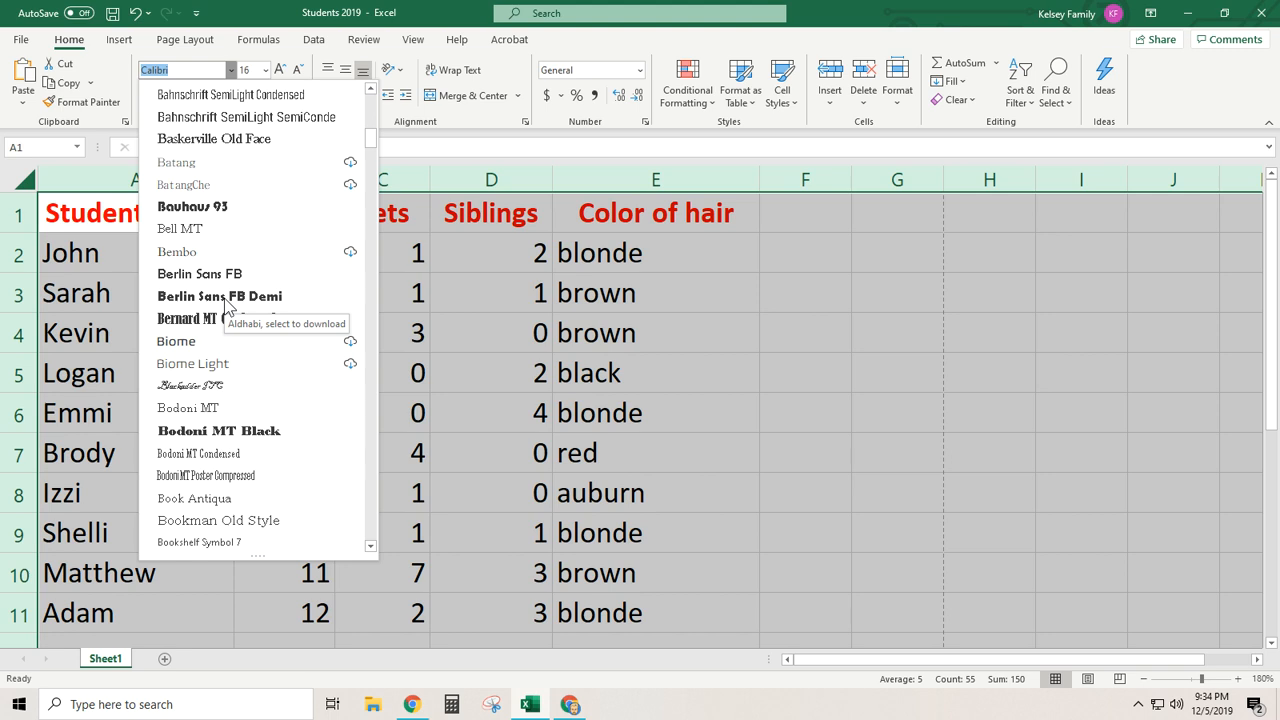
pyautogui.write('Verdana')
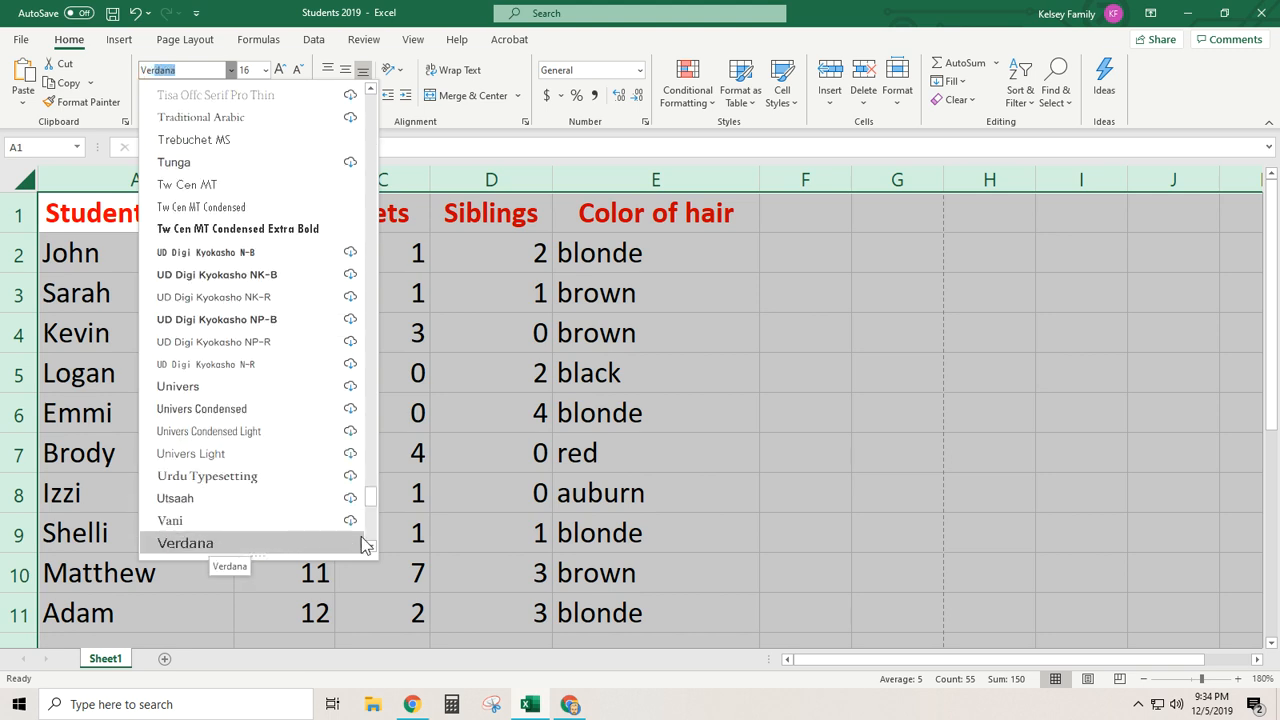
pyautogui.click(370, 545)
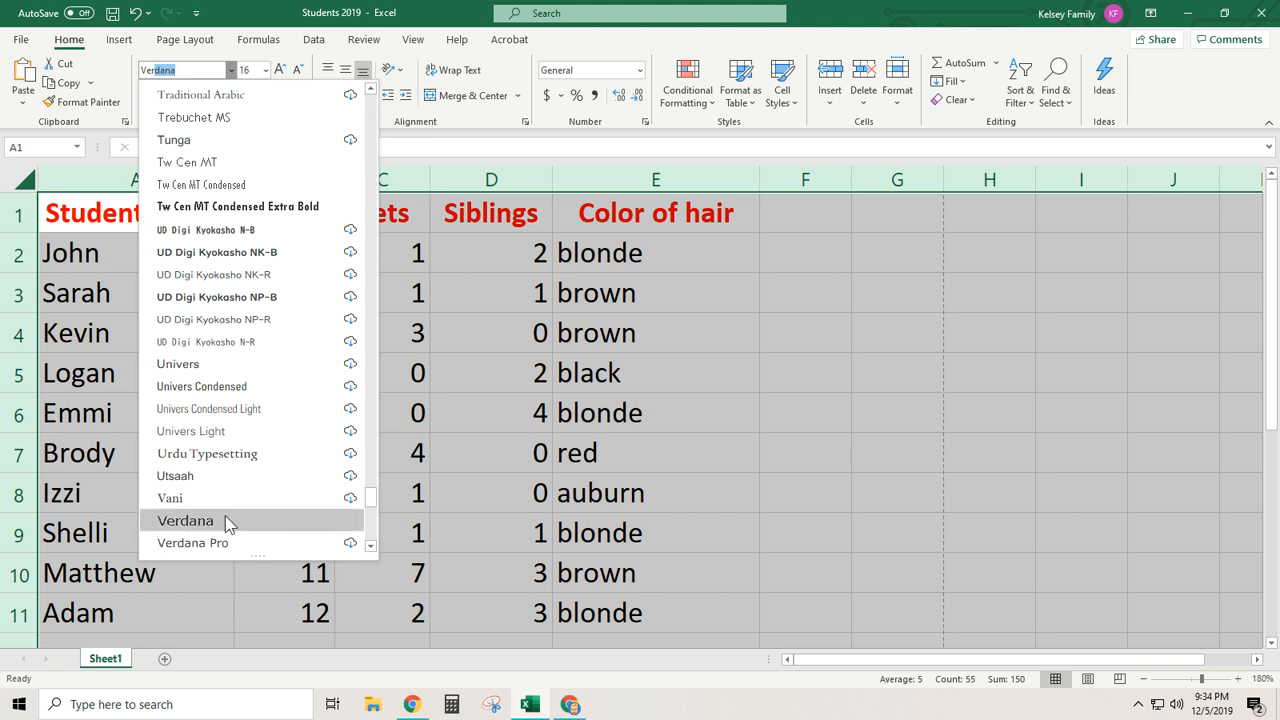
pyautogui.click(197, 521)
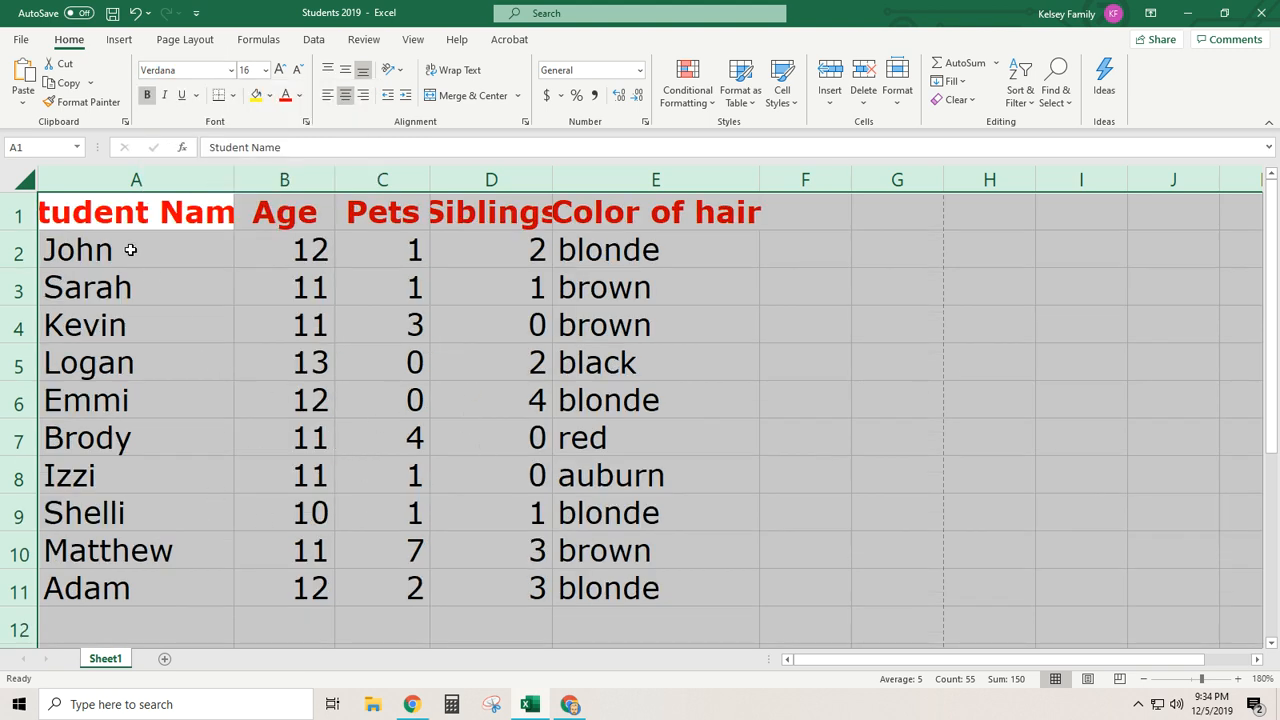
# Autofit the columns, give Age, Pets and Siblings equal wider widths, and widen column E.
pyautogui.doubleClick(238, 179)
pyautogui.click(348, 334)
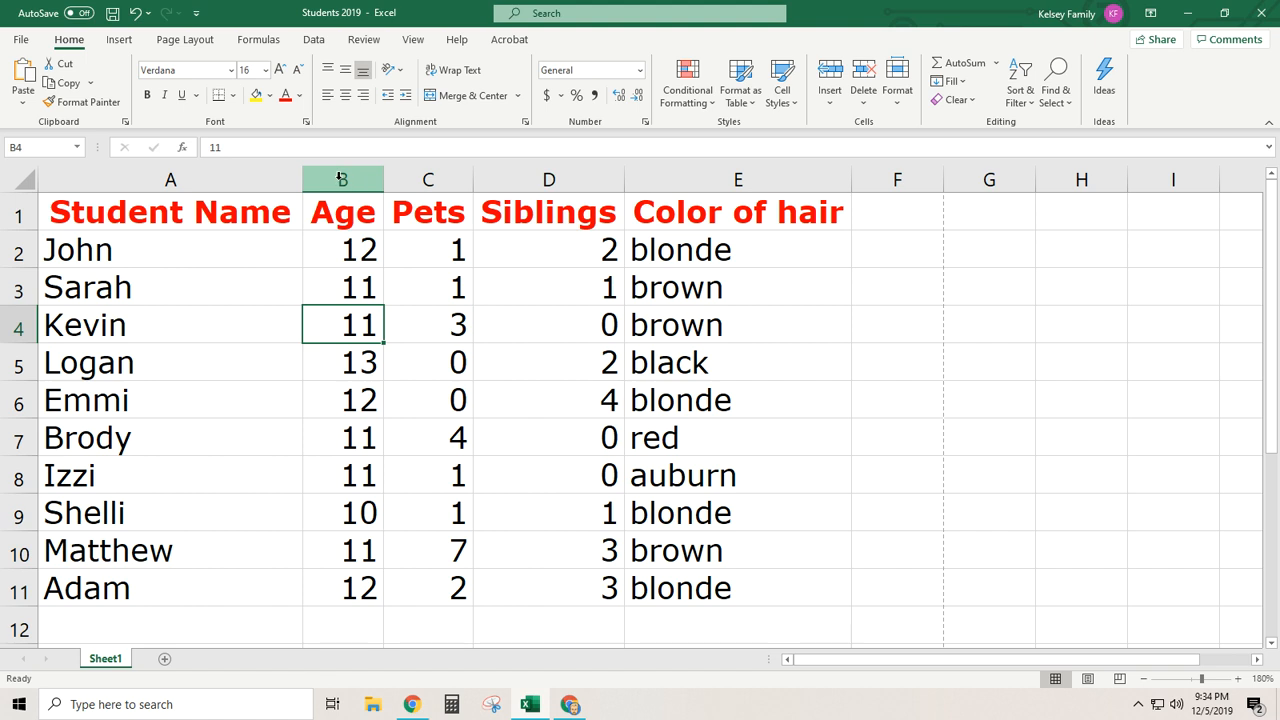
pyautogui.moveTo(333, 177); pyautogui.dragTo(551, 180)
pyautogui.click(395, 300)
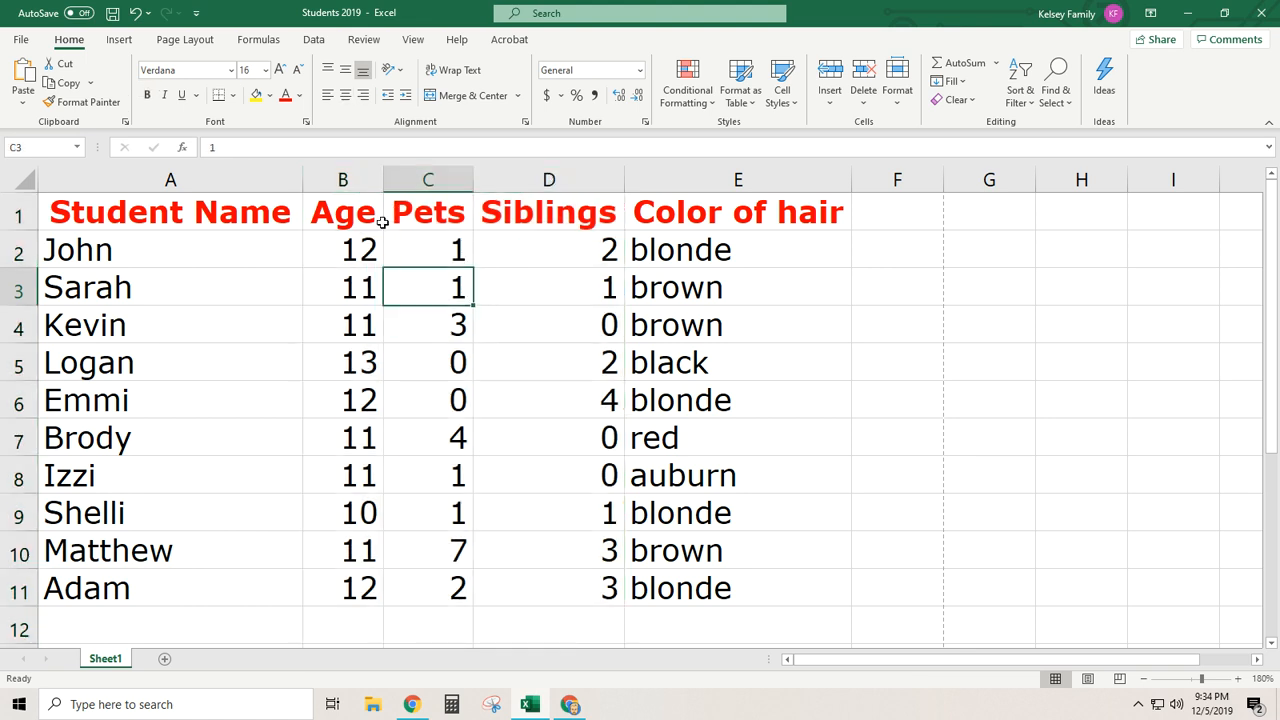
pyautogui.moveTo(356, 178); pyautogui.dragTo(543, 178)
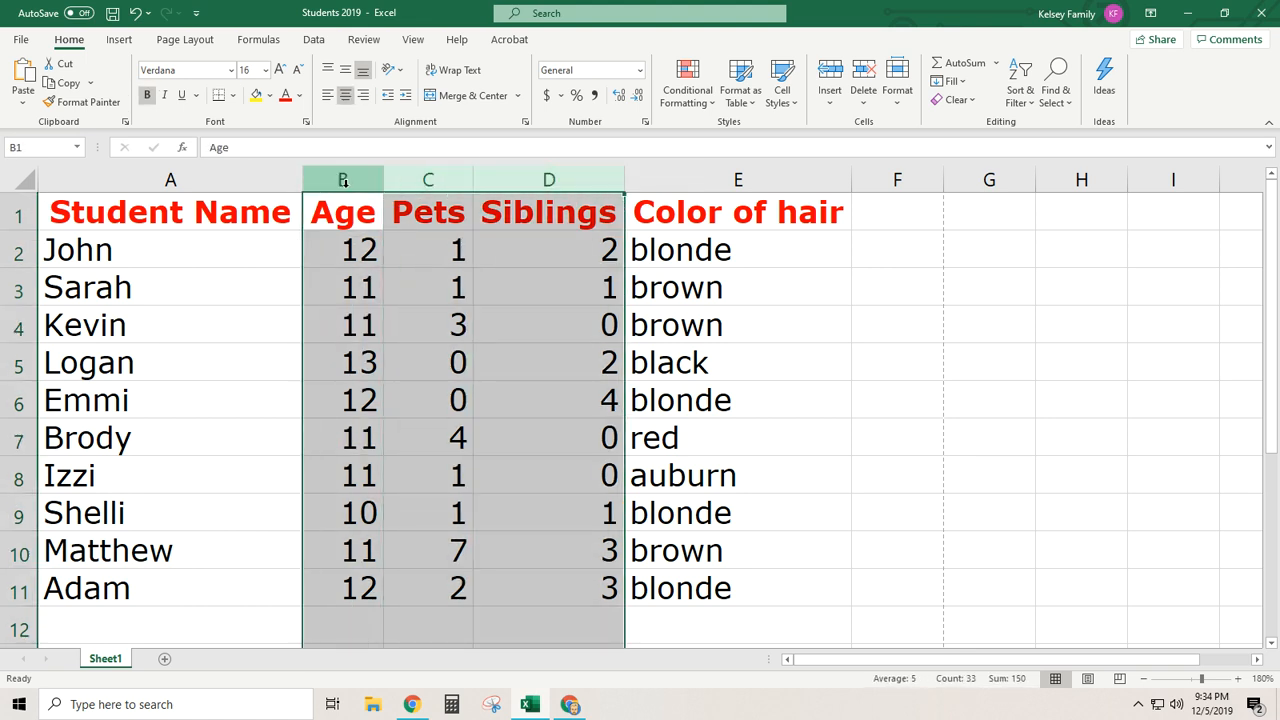
pyautogui.moveTo(621, 177); pyautogui.dragTo(630, 178)
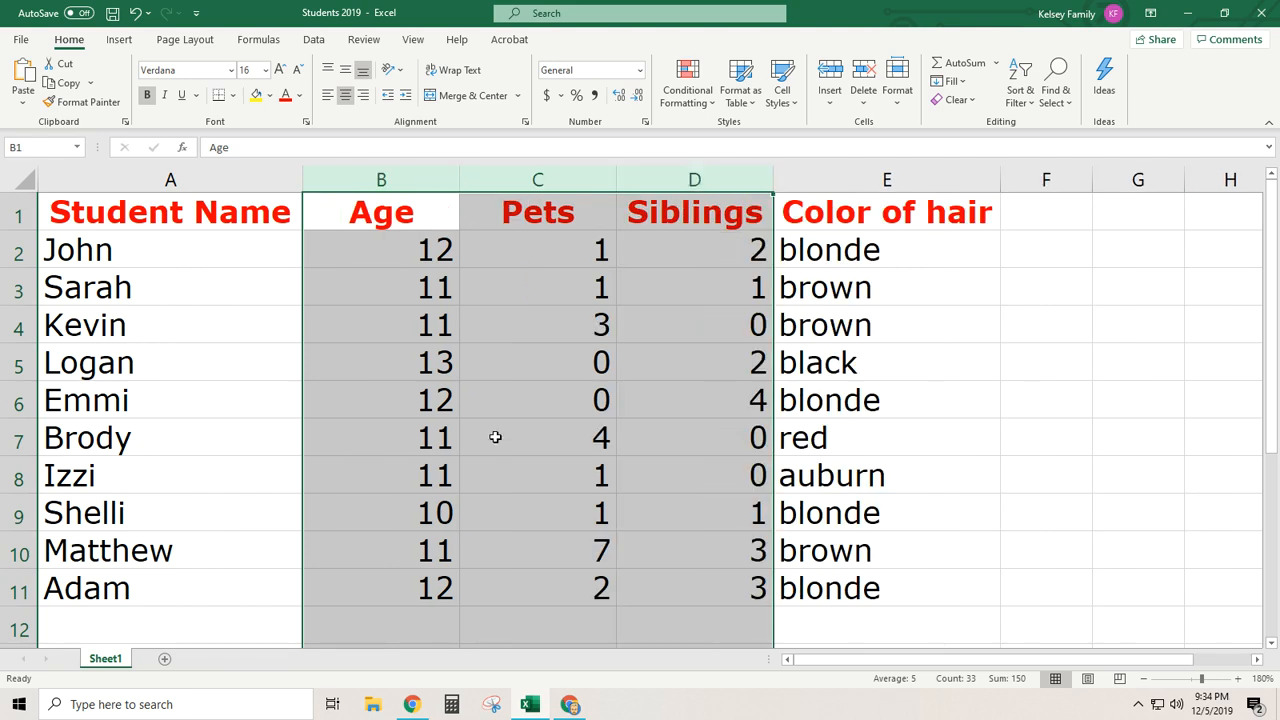
pyautogui.click(893, 182)
pyautogui.moveTo(998, 182); pyautogui.dragTo(1006, 181)
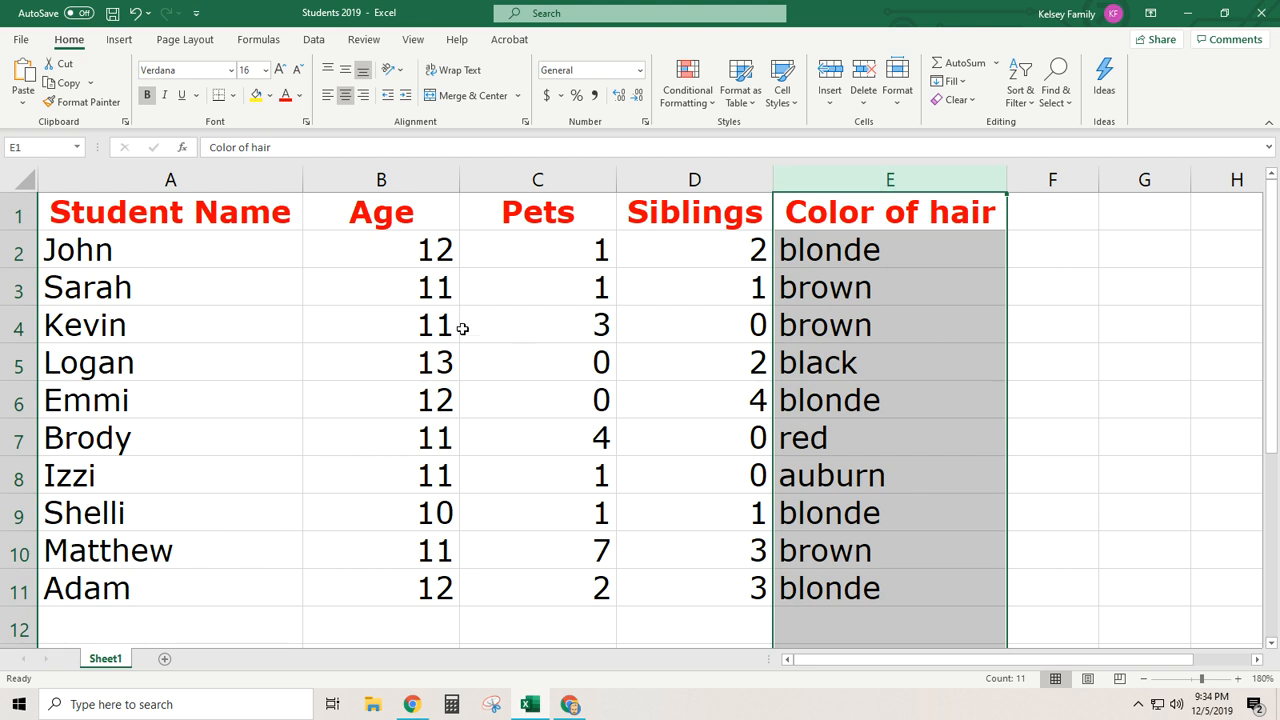
pyautogui.click(187, 331)
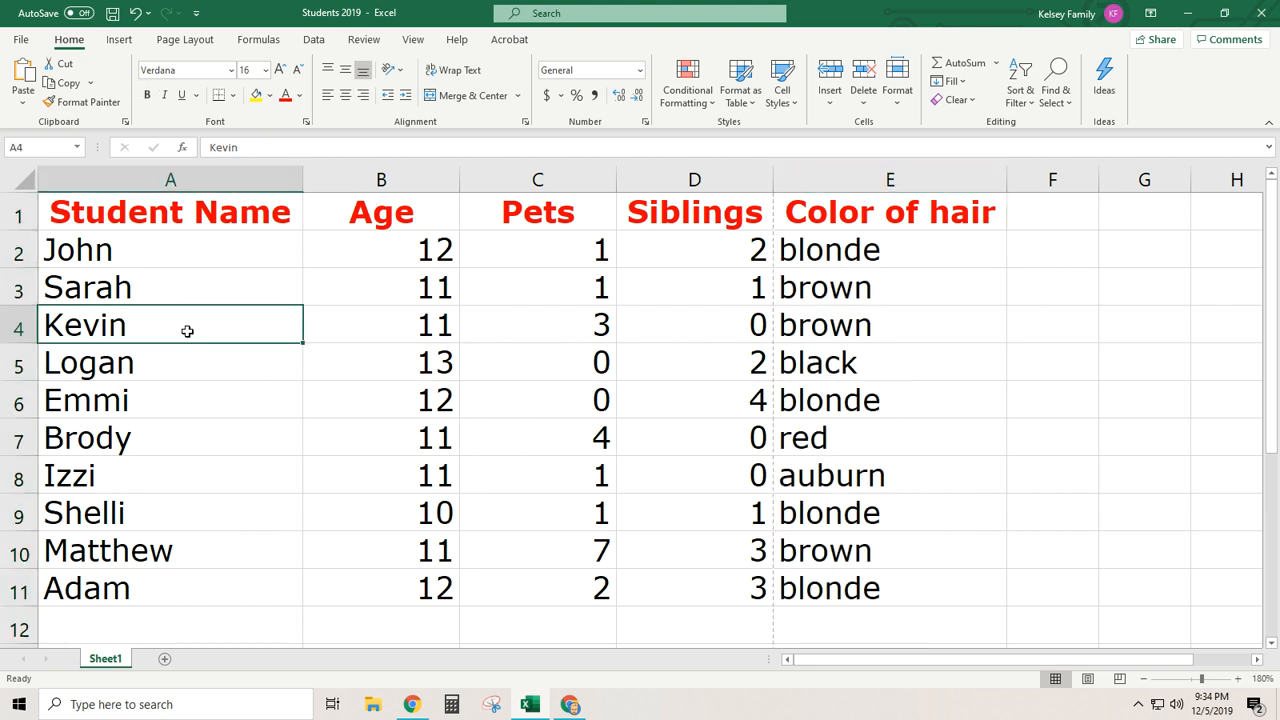
# Enter the labels Total, Average, High and Low in cells A13 to A16.
pyautogui.click(1144, 679)
pyautogui.click(1144, 679)
pyautogui.click(1144, 679)
pyautogui.click(1144, 679)
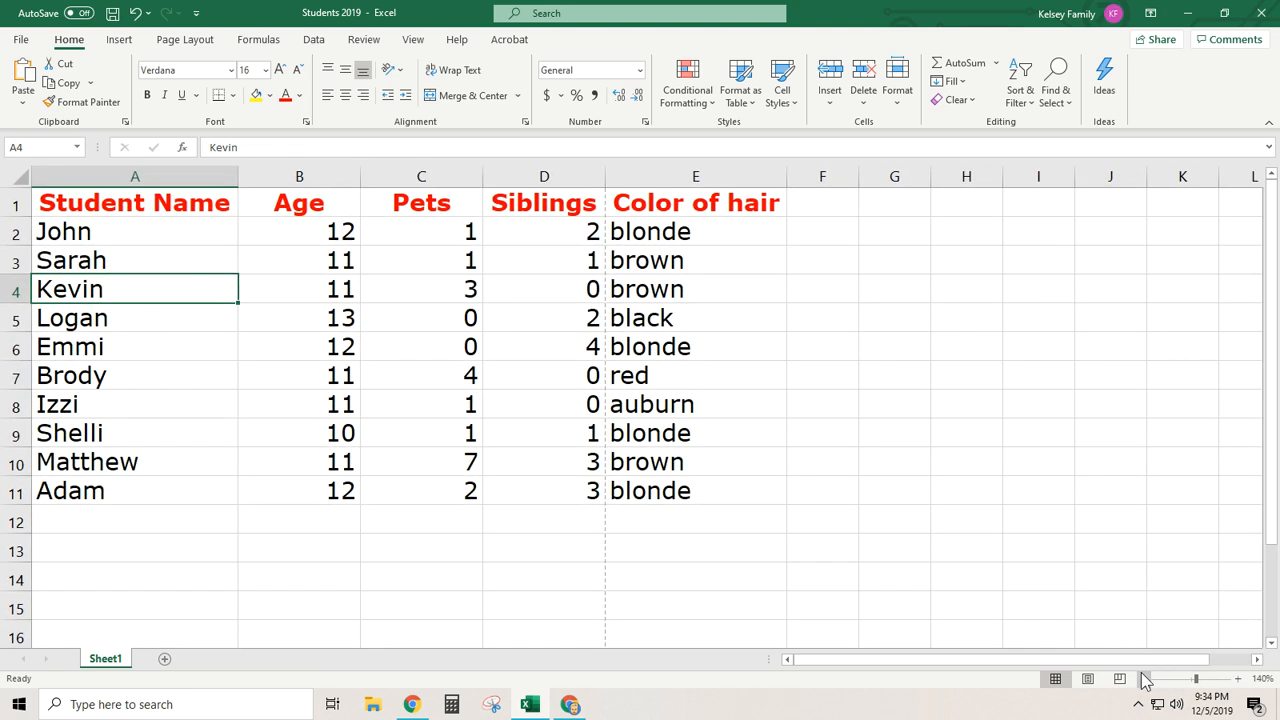
pyautogui.click(117, 543)
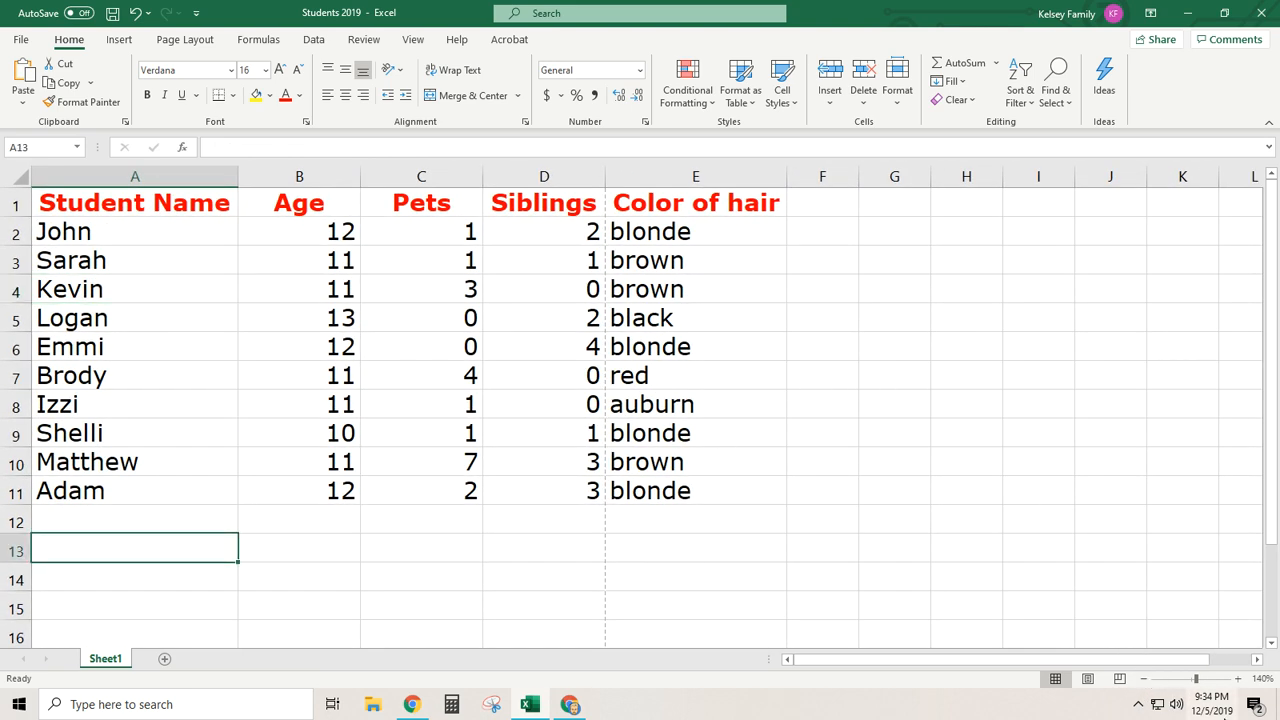
pyautogui.click(1144, 679)
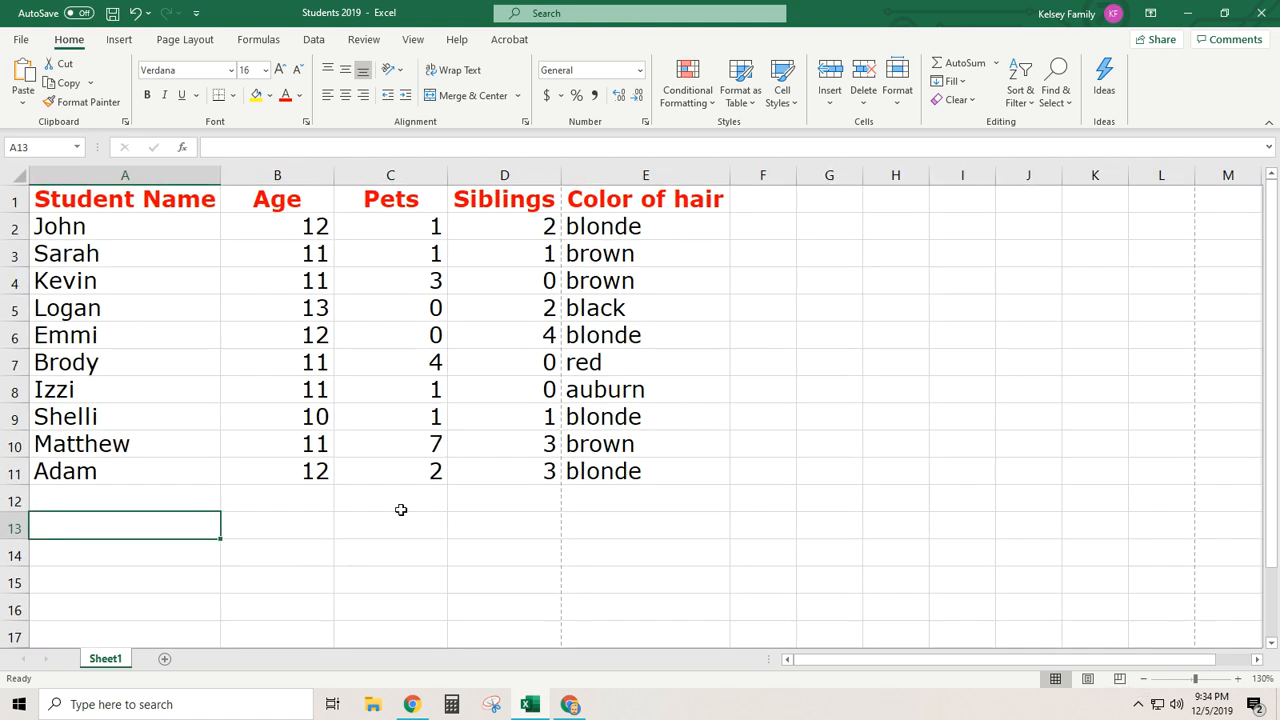
pyautogui.write('Total')
pyautogui.press('Return')
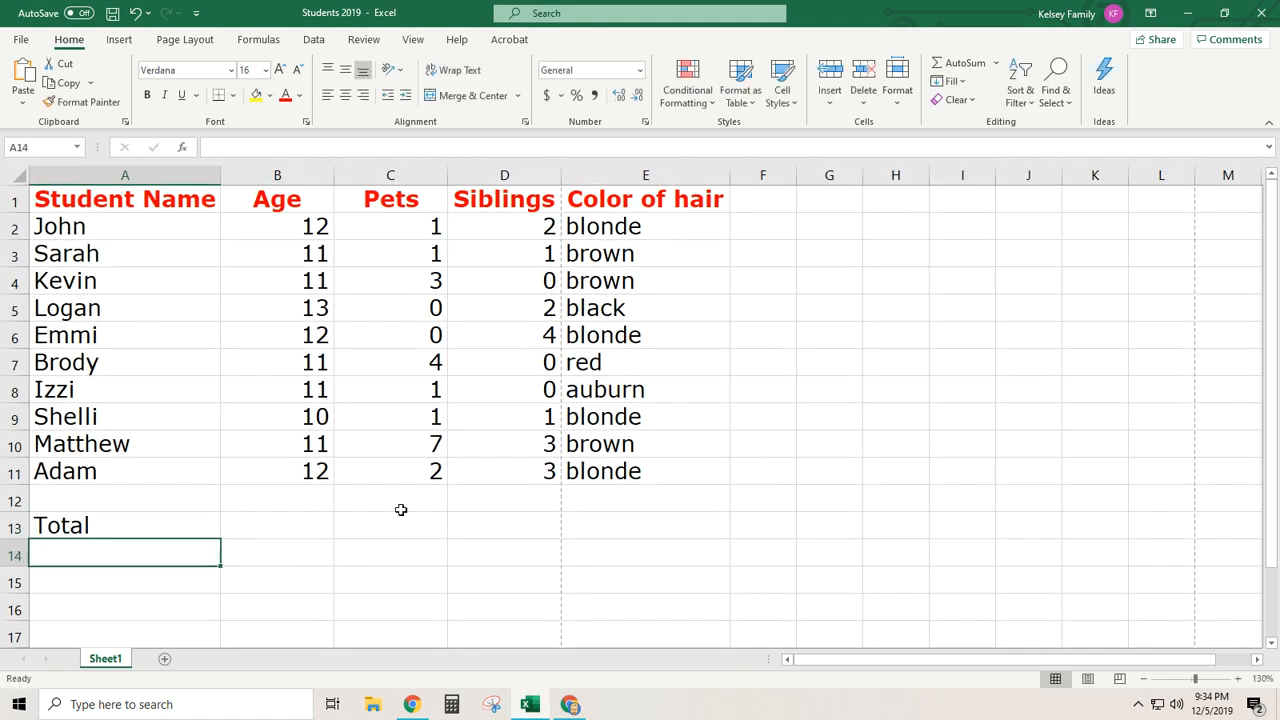
pyautogui.write('Average')
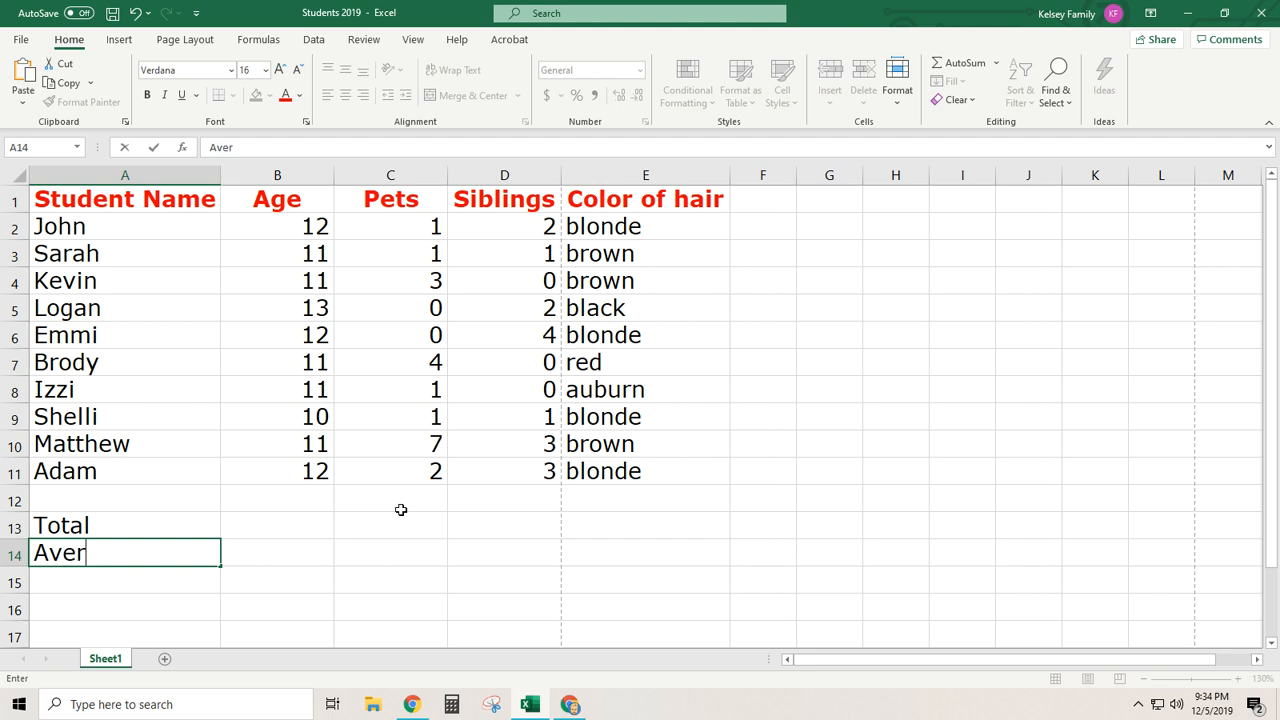
pyautogui.press('Return')
pyautogui.write('High')
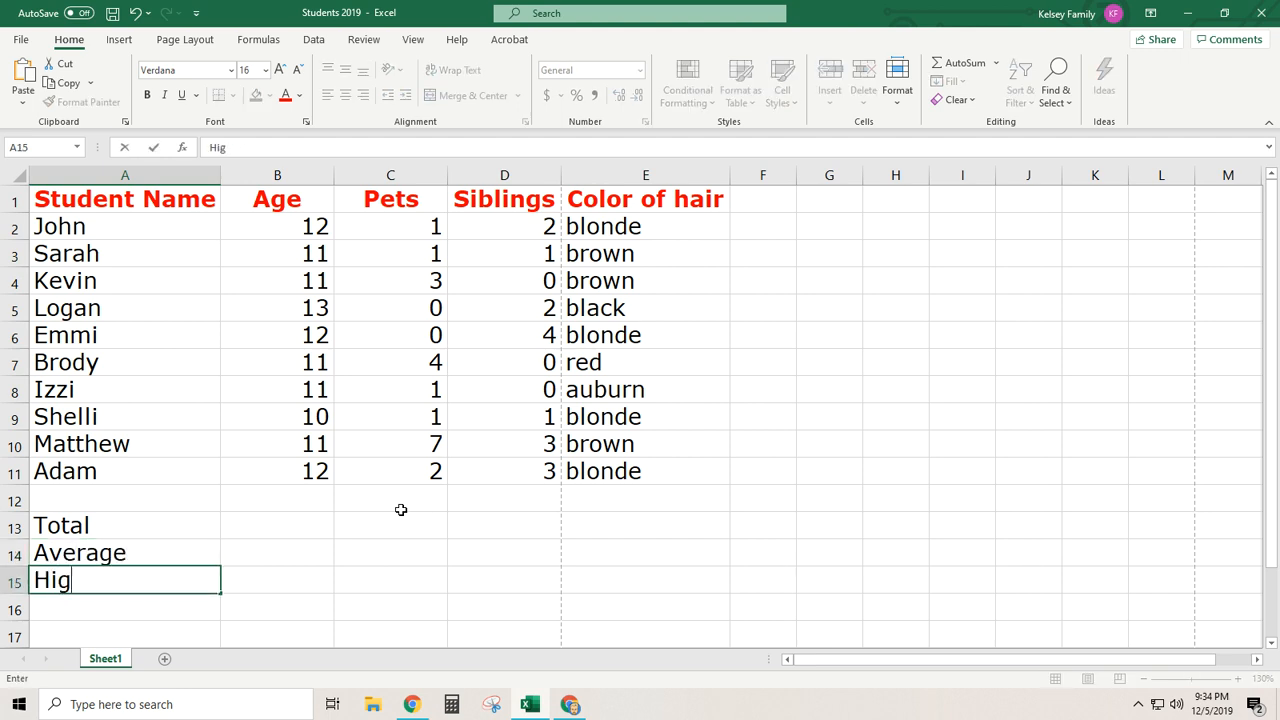
pyautogui.press('Return')
pyautogui.write('Low')
pyautogui.hotkey('ctrl', 'Return')
pyautogui.press('Return')
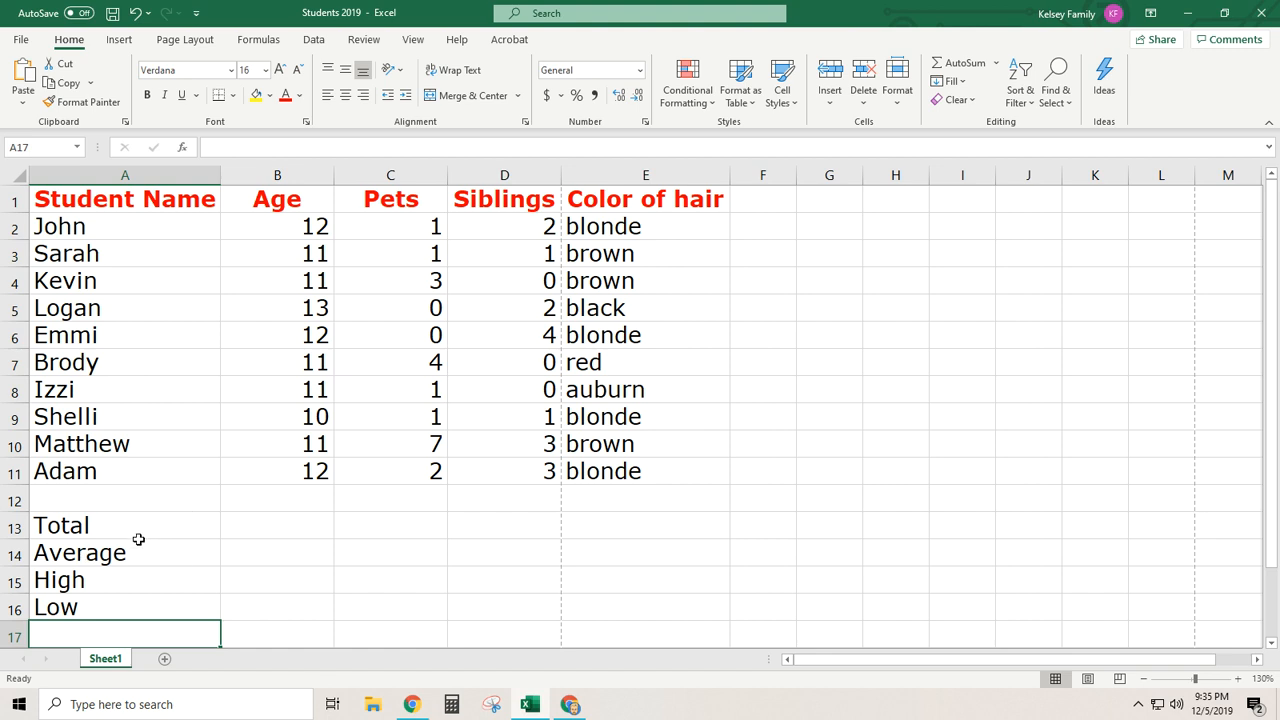
pyautogui.moveTo(130, 552); pyautogui.dragTo(126, 609)
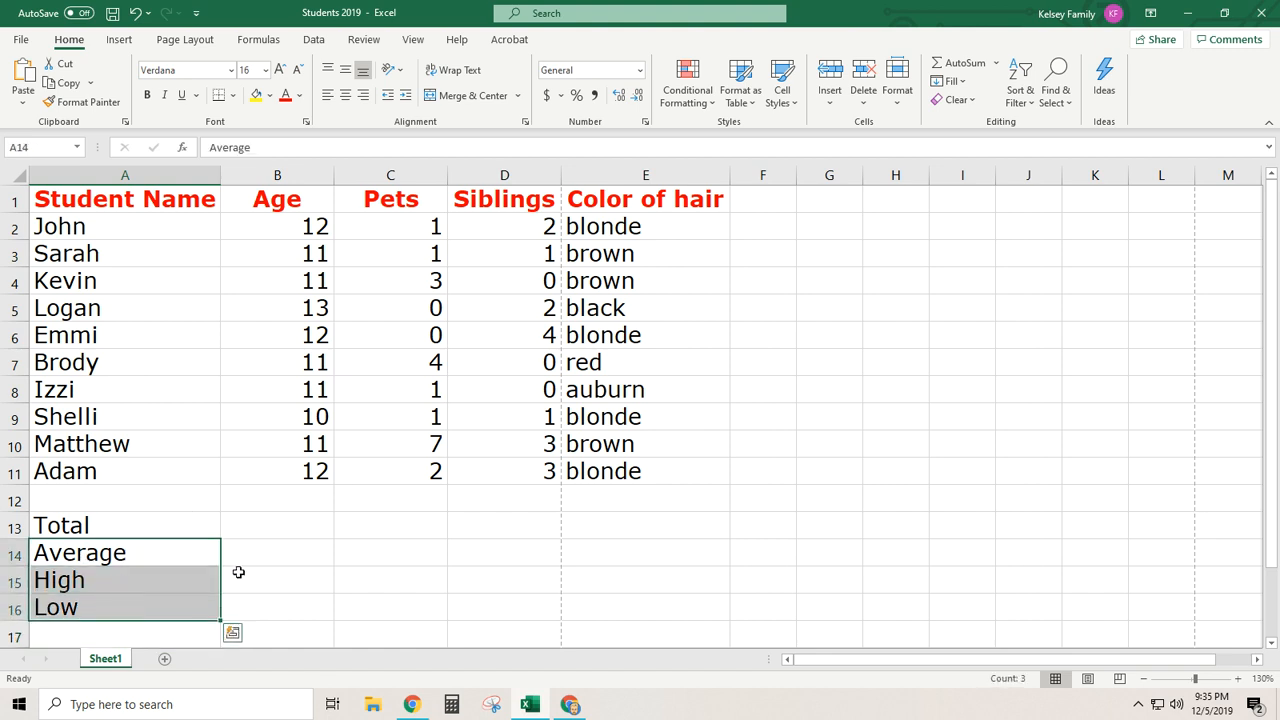
pyautogui.click(193, 199)
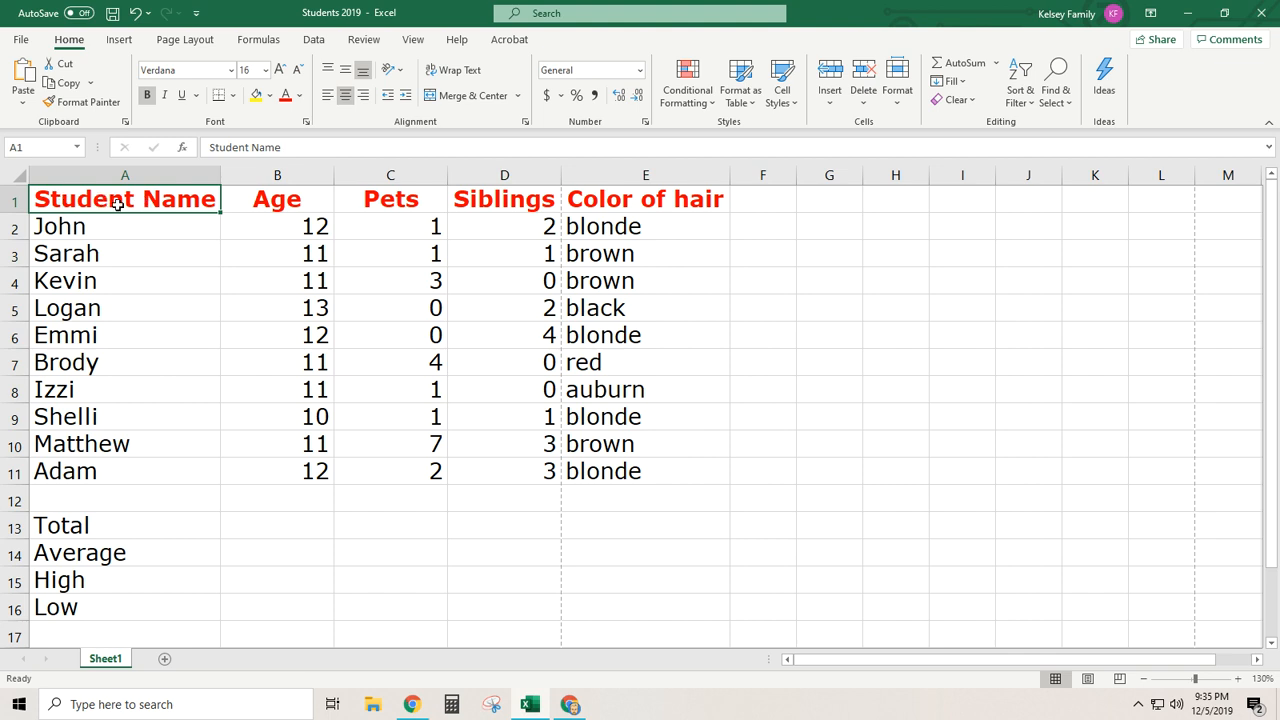
# Copy the Student Name header's bold red centred formatting onto the Total, Average, High and Low labels.
pyautogui.click(94, 103)
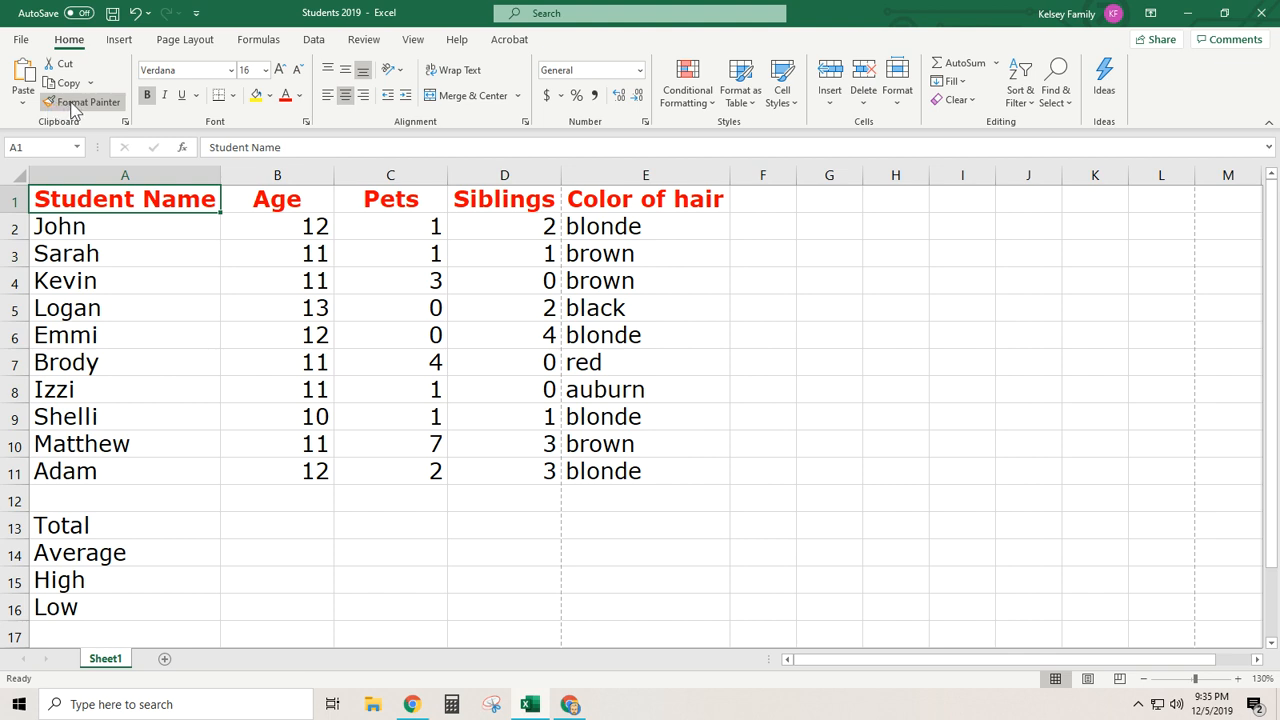
pyautogui.click(88, 102)
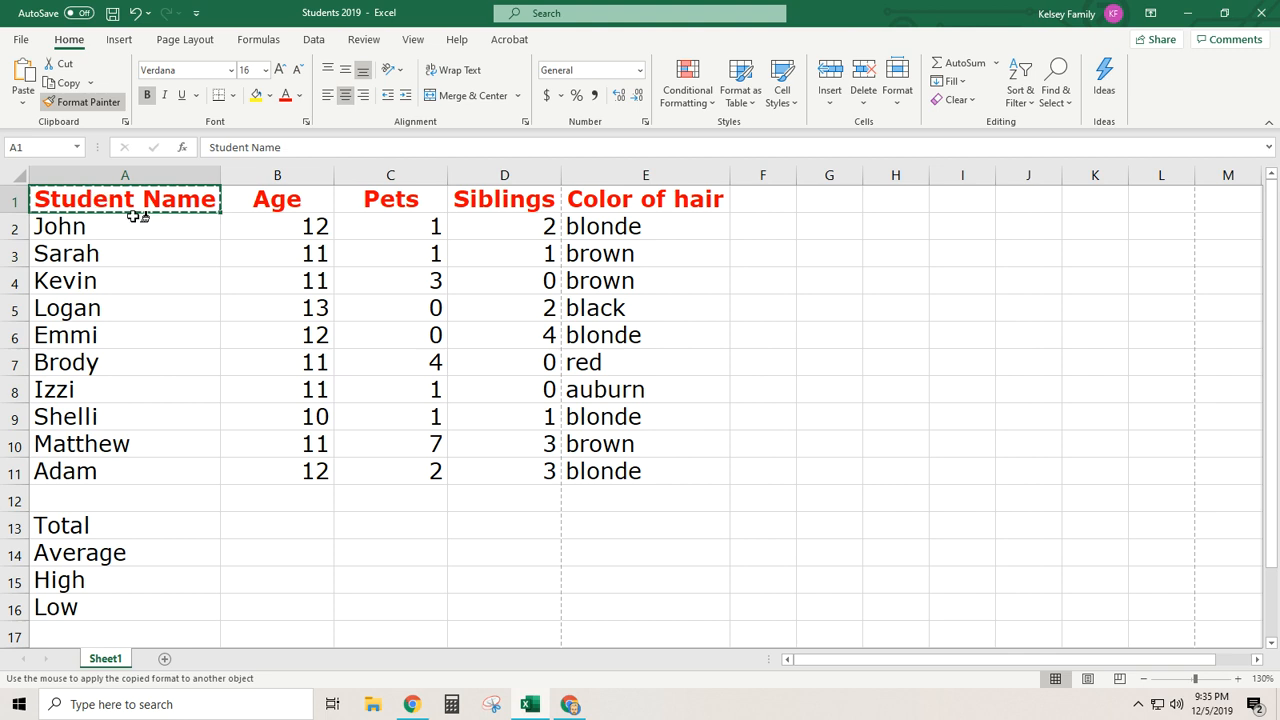
pyautogui.moveTo(88, 525); pyautogui.dragTo(86, 607)
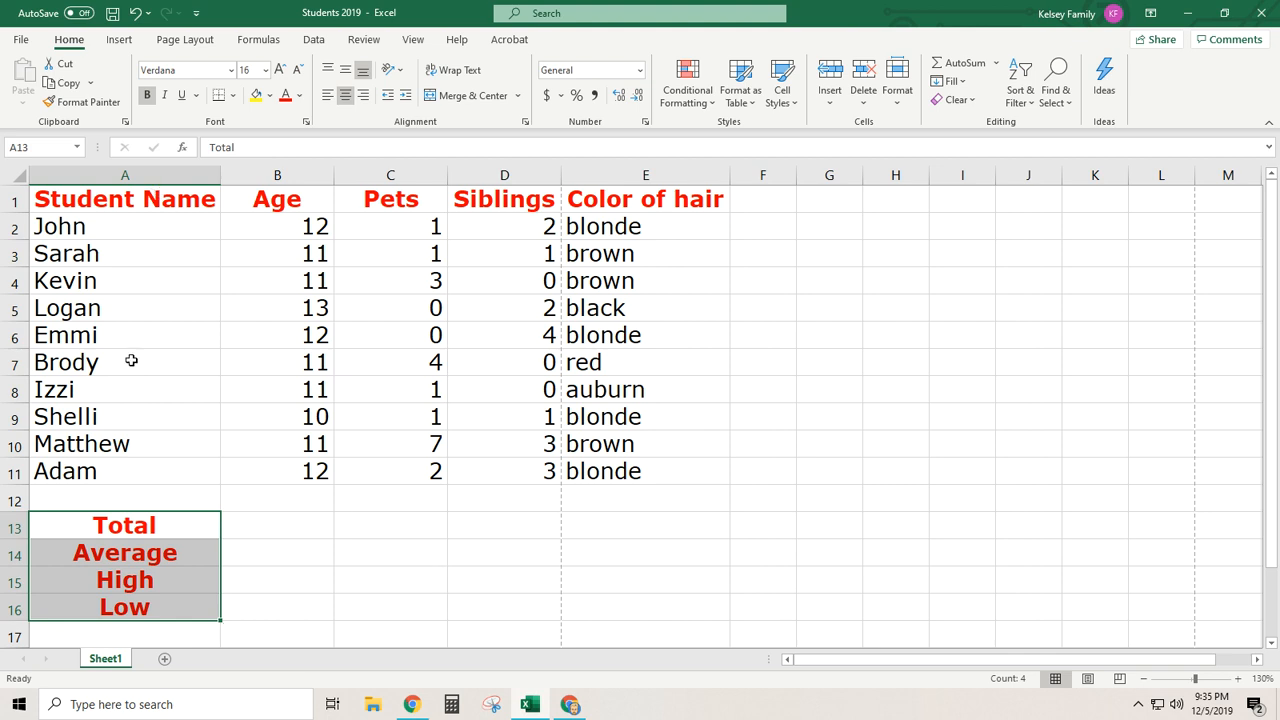
pyautogui.click(267, 525)
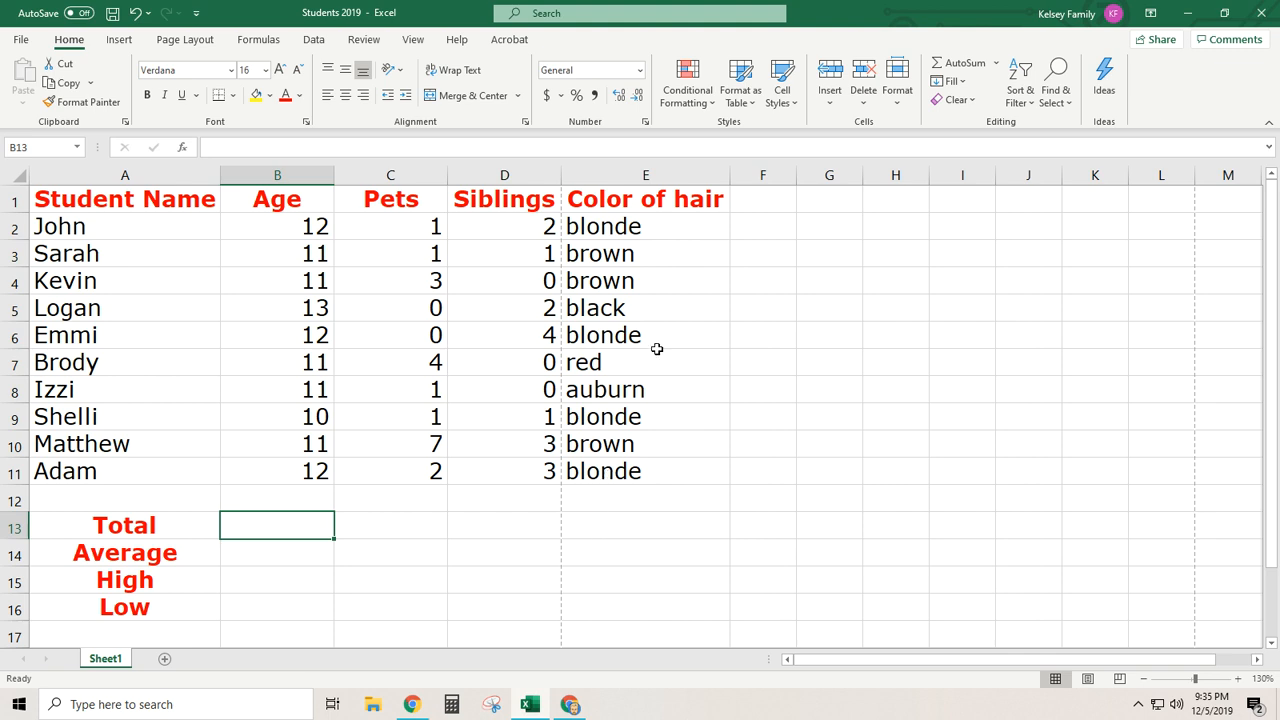
# Enter =SUM(B2:B11) in B13 with AutoSum, giving an Age total of 114.
pyautogui.click(367, 529)
pyautogui.click(267, 531)
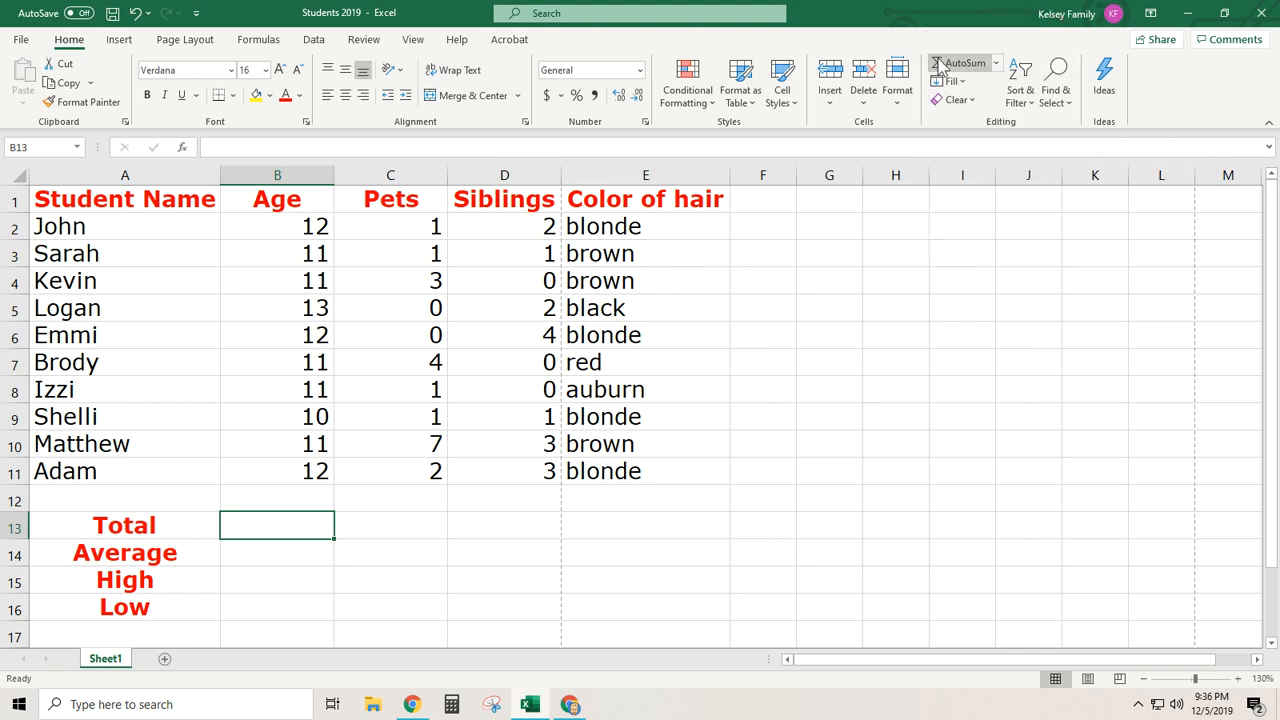
pyautogui.click(997, 65)
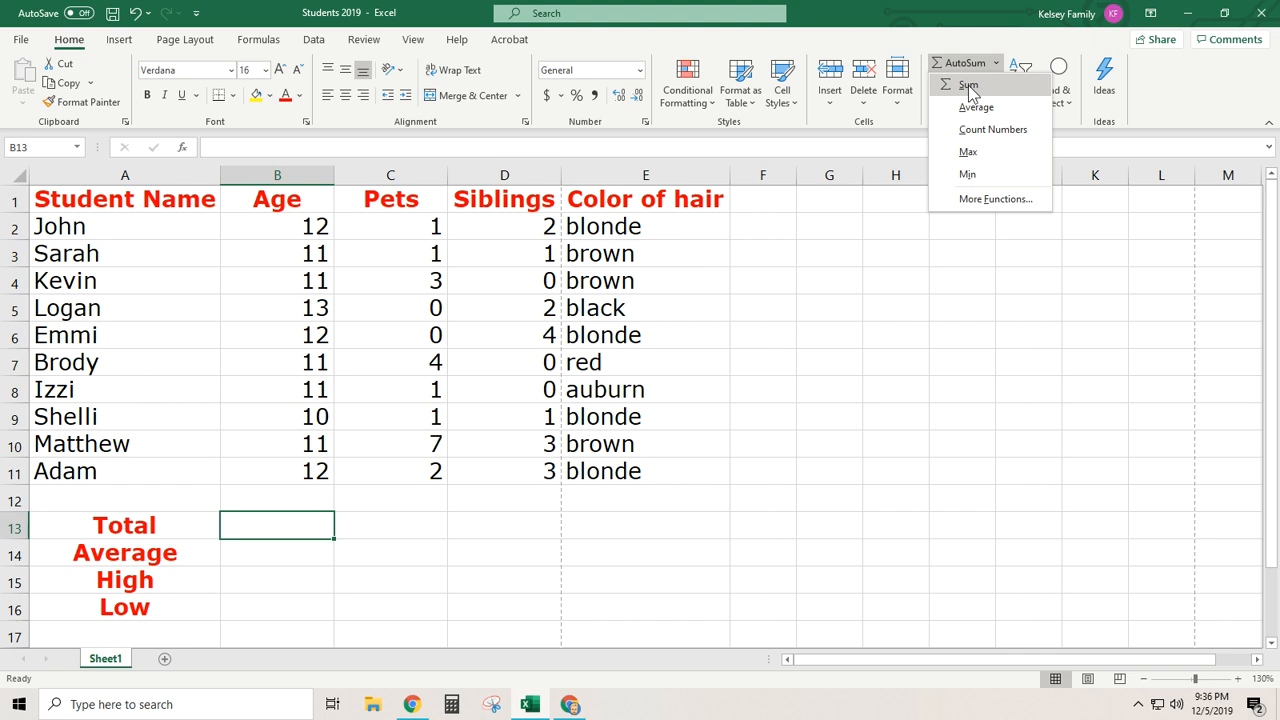
pyautogui.click(968, 85)
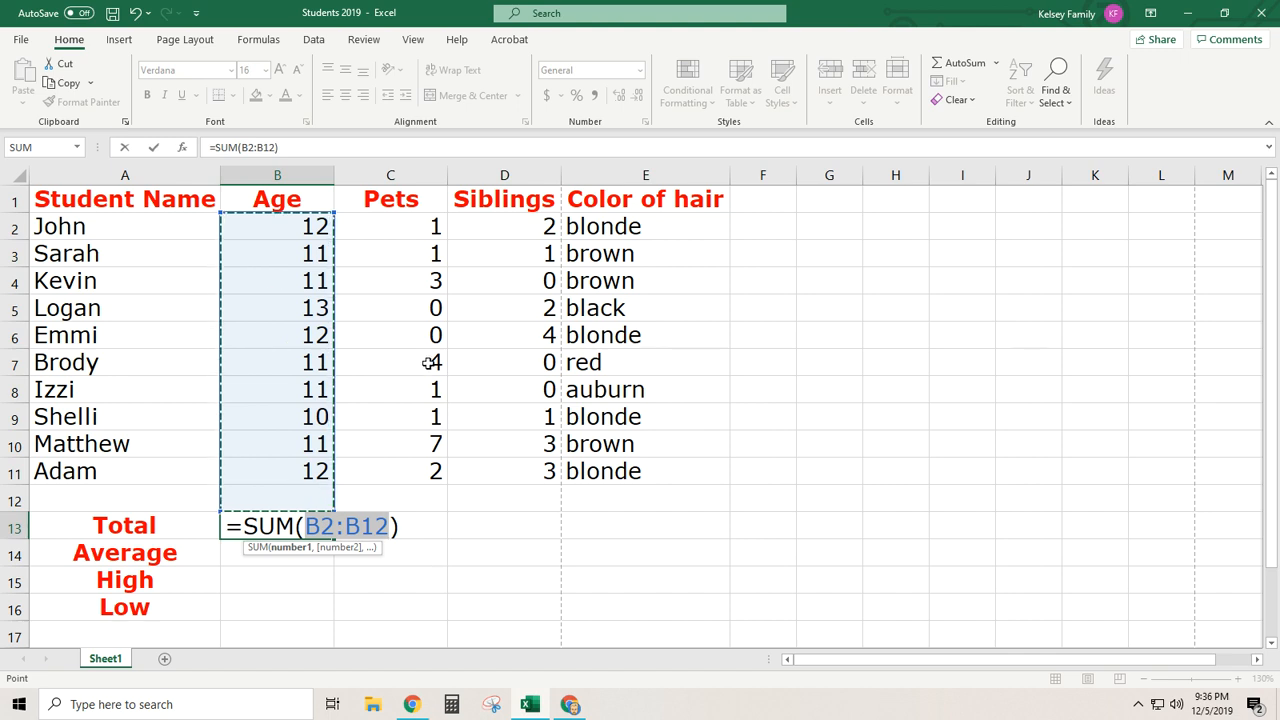
pyautogui.click(281, 227)
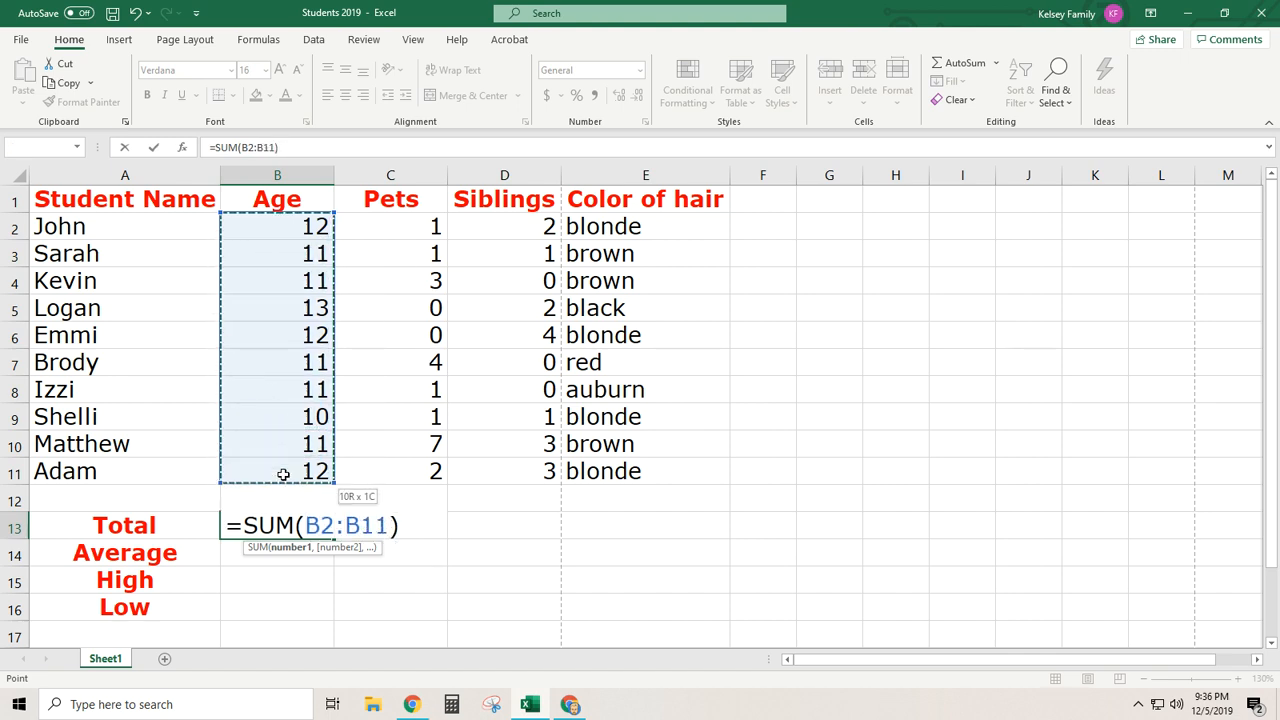
pyautogui.moveTo(283, 476); pyautogui.dragTo(282, 477)
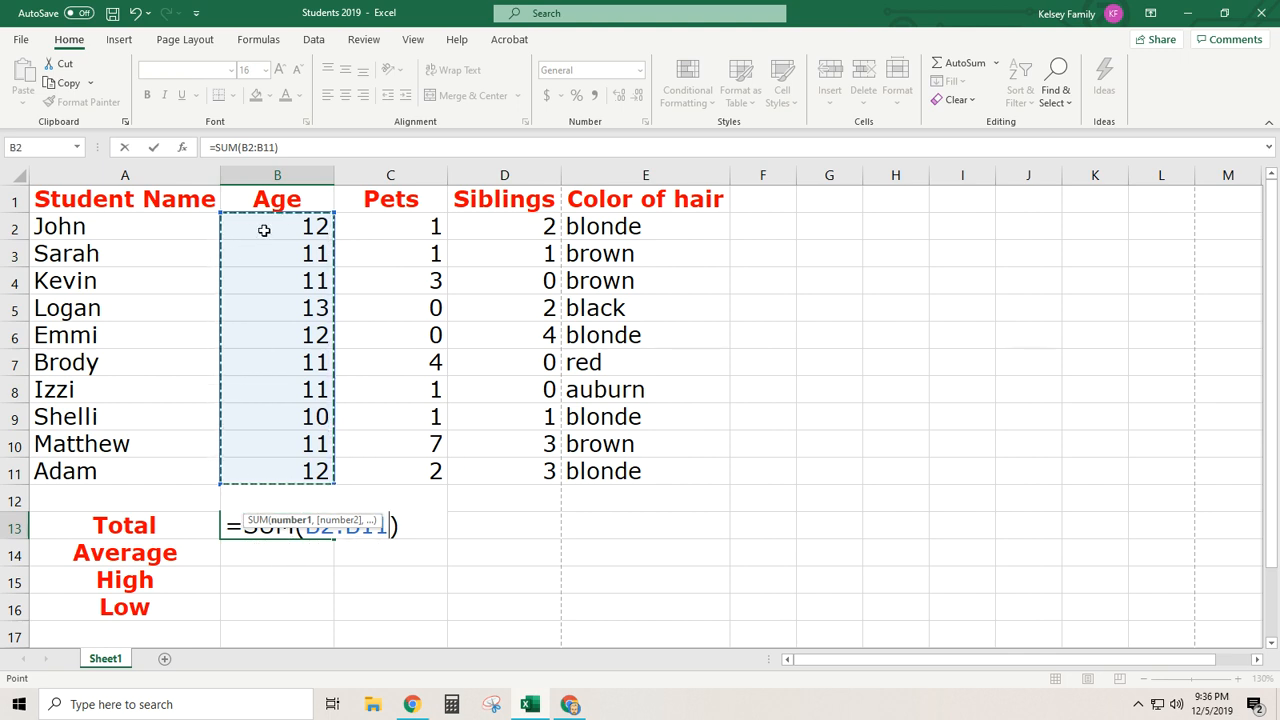
pyautogui.moveTo(273, 419); pyautogui.dragTo(279, 467)
pyautogui.click(312, 559)
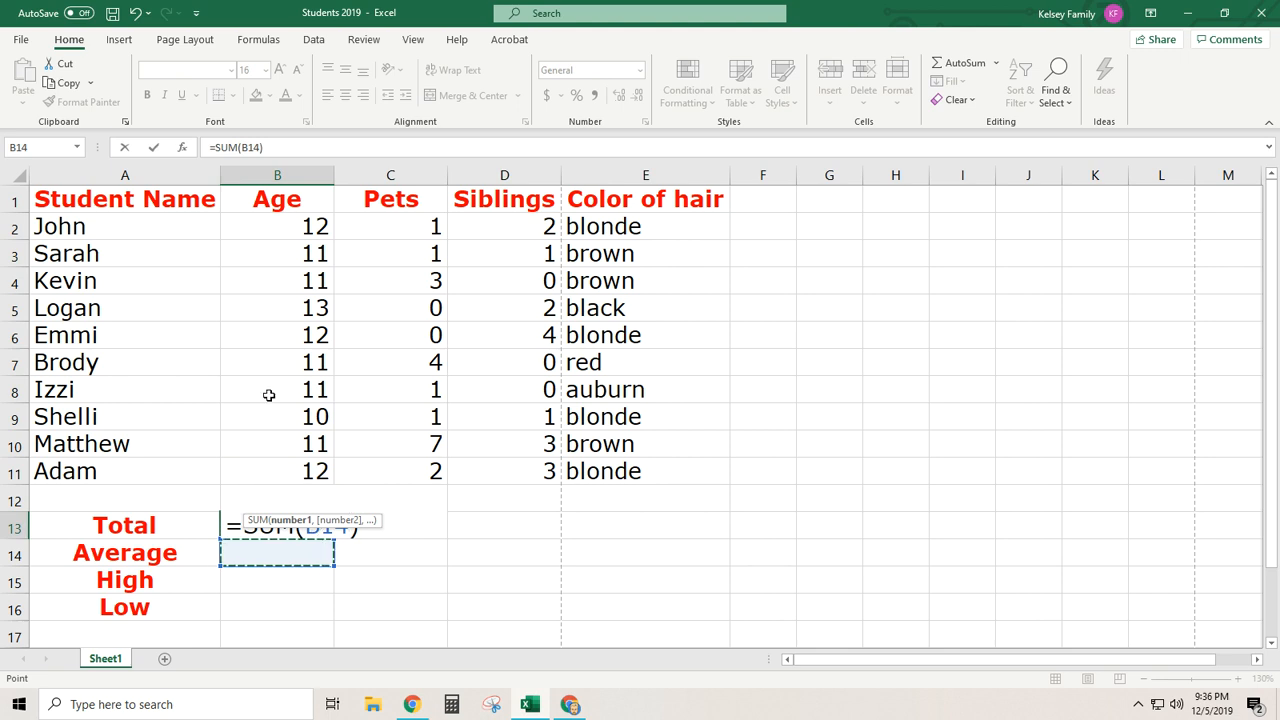
pyautogui.moveTo(300, 232); pyautogui.dragTo(352, 459)
pyautogui.press('Return')
pyautogui.doubleClick(314, 524)
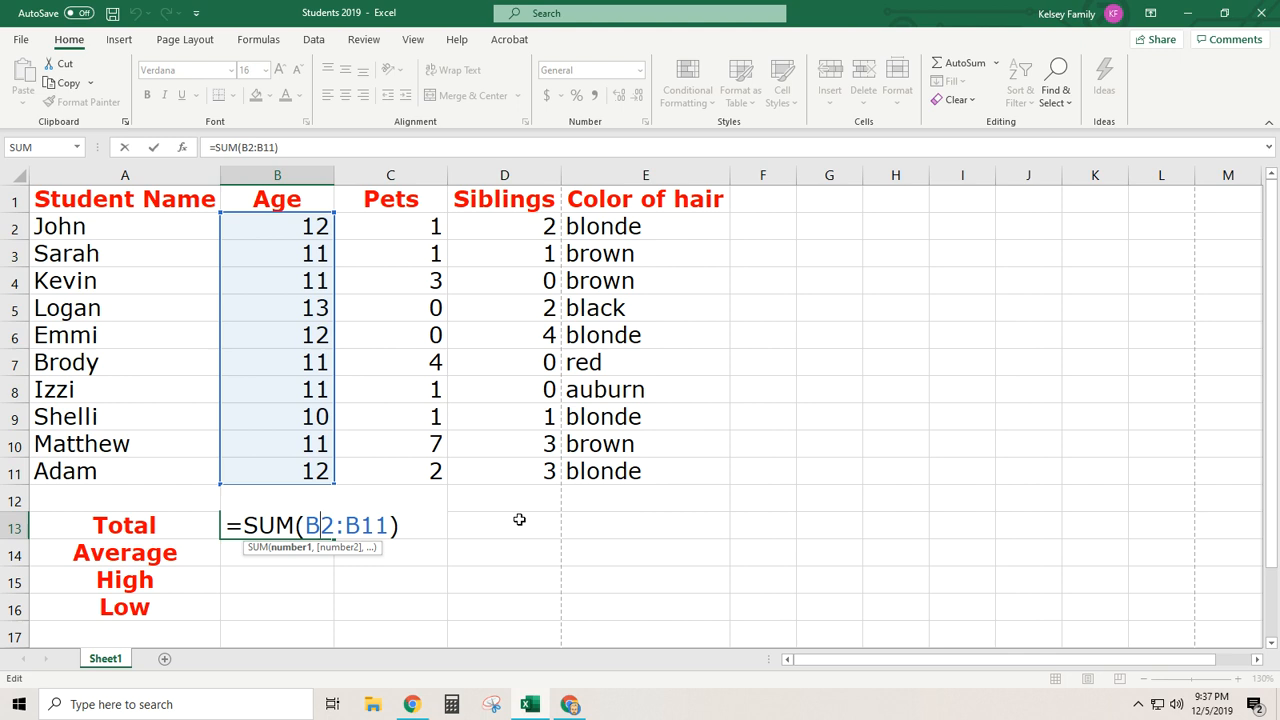
pyautogui.press('Return')
pyautogui.click(425, 534)
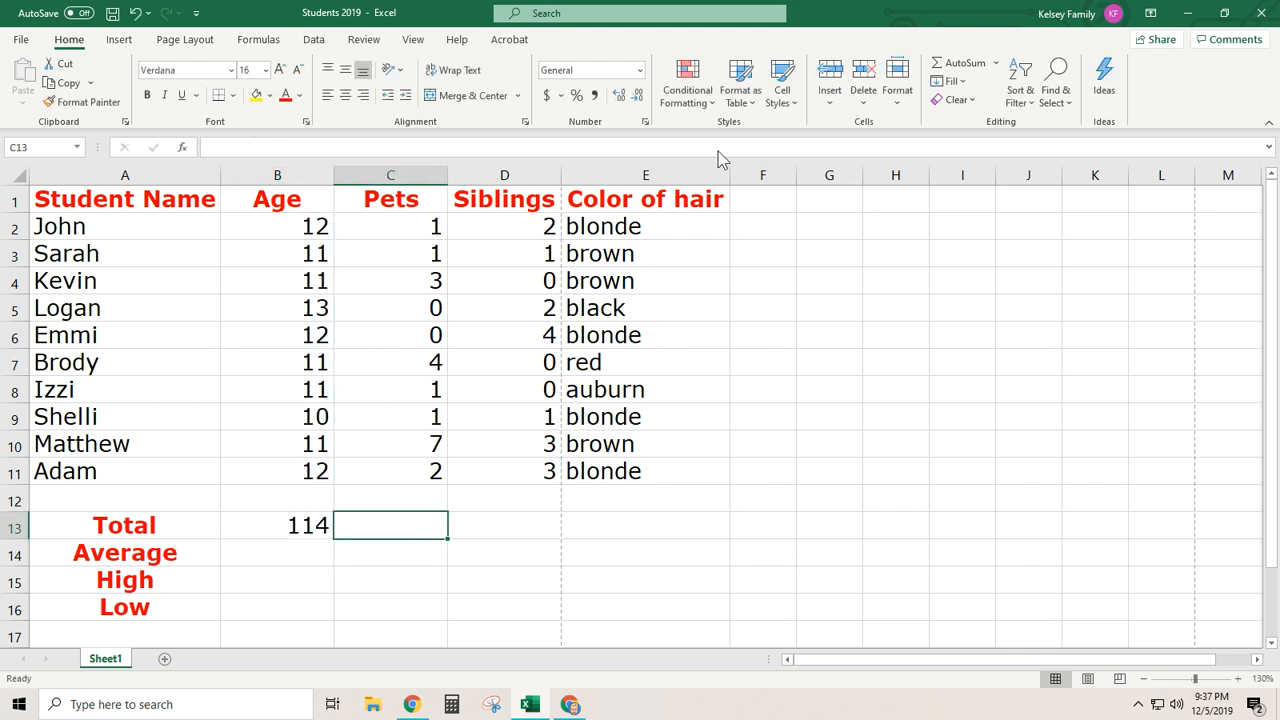
# Sum C2:C11 into C13 and D2:D11 into D13, giving Pets 20 and Siblings 16.
pyautogui.click(997, 63)
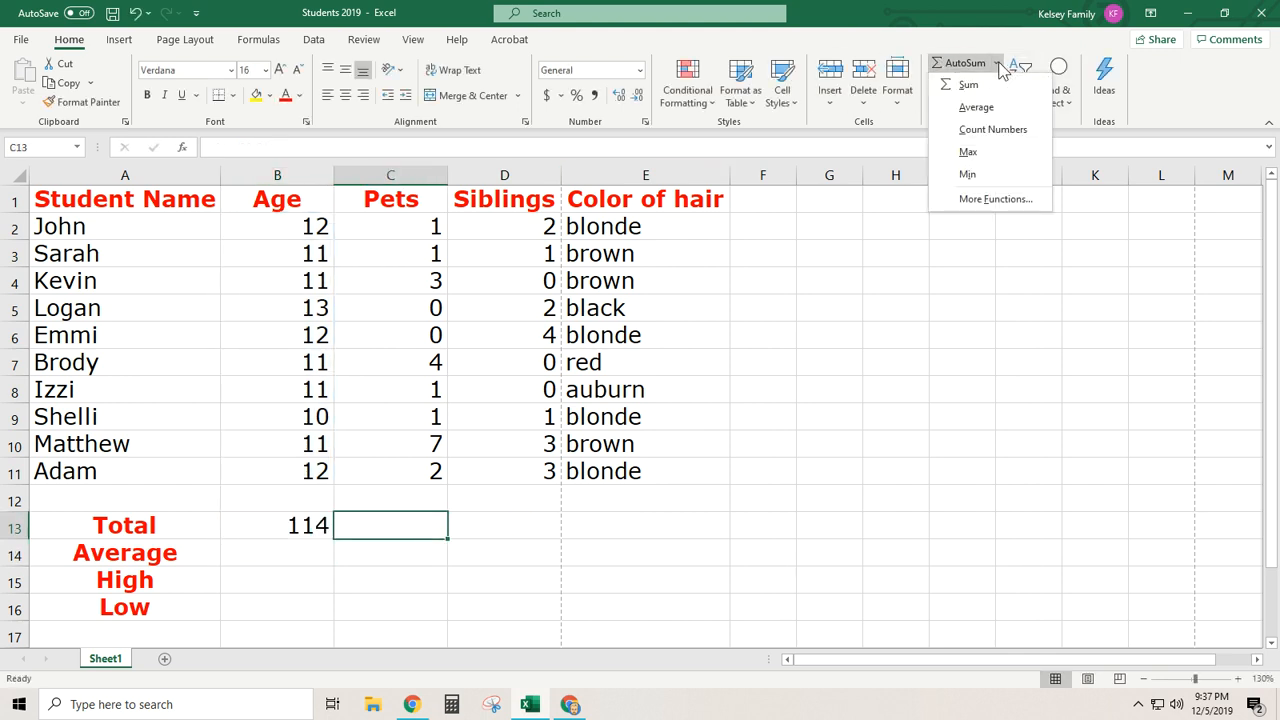
pyautogui.click(966, 87)
pyautogui.moveTo(410, 238); pyautogui.dragTo(399, 470)
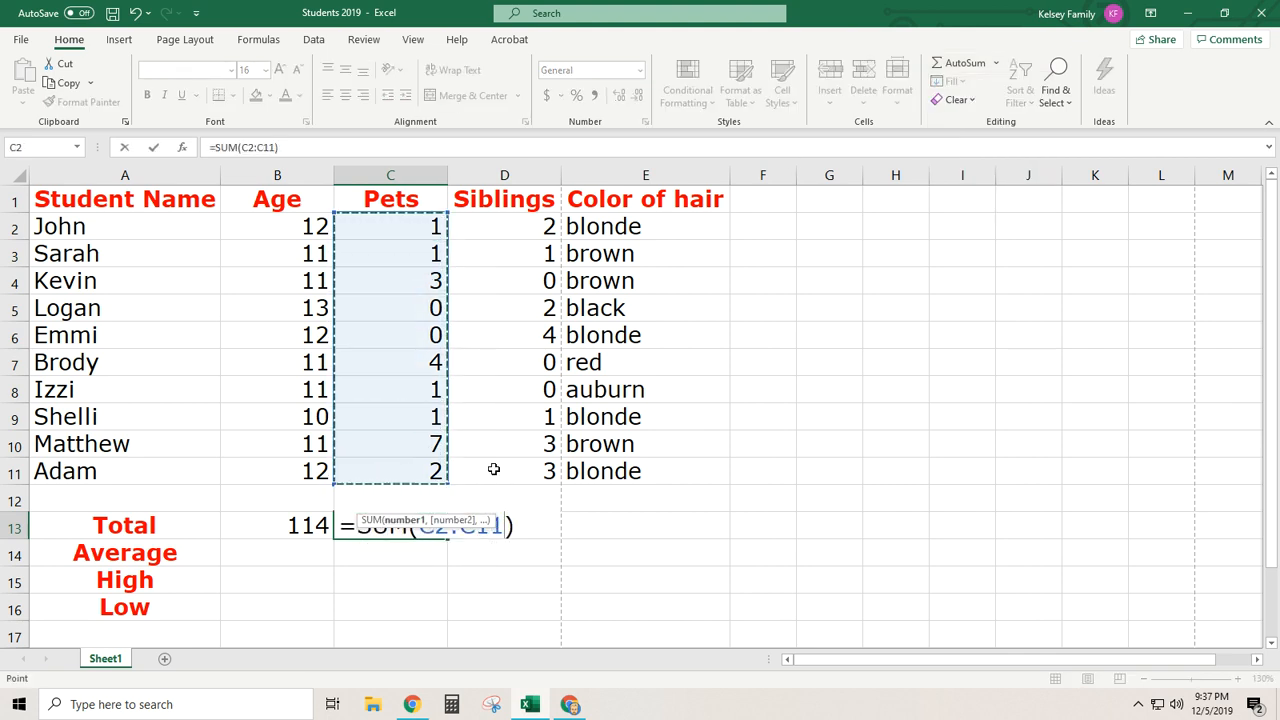
pyautogui.press('Return')
pyautogui.click(517, 523)
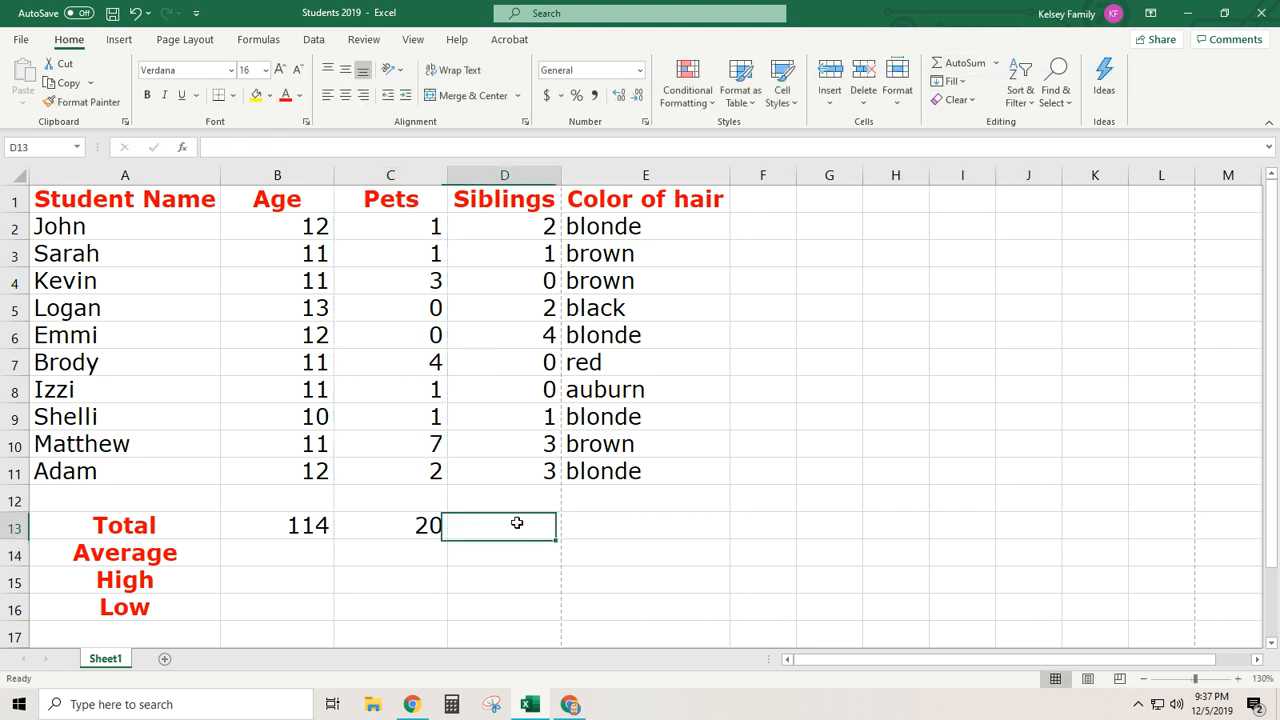
pyautogui.click(997, 63)
pyautogui.click(976, 83)
pyautogui.moveTo(541, 225); pyautogui.dragTo(541, 470)
pyautogui.press('Return')
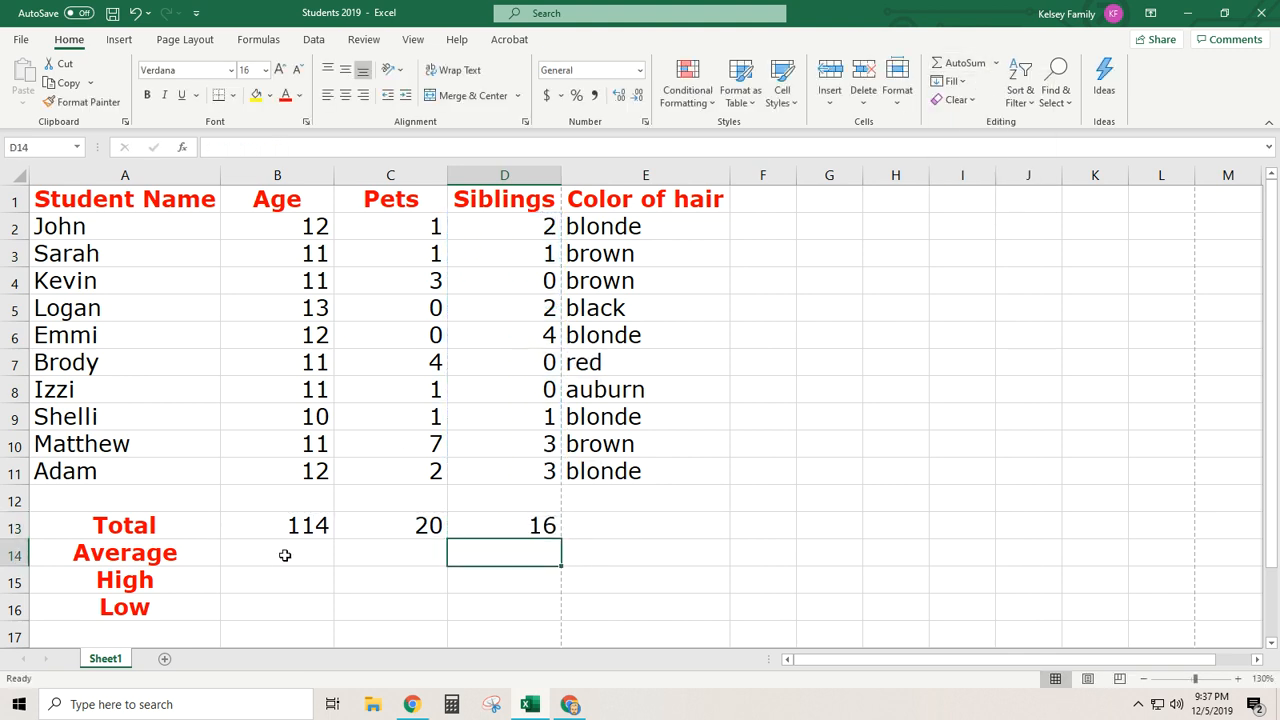
pyautogui.click(285, 555)
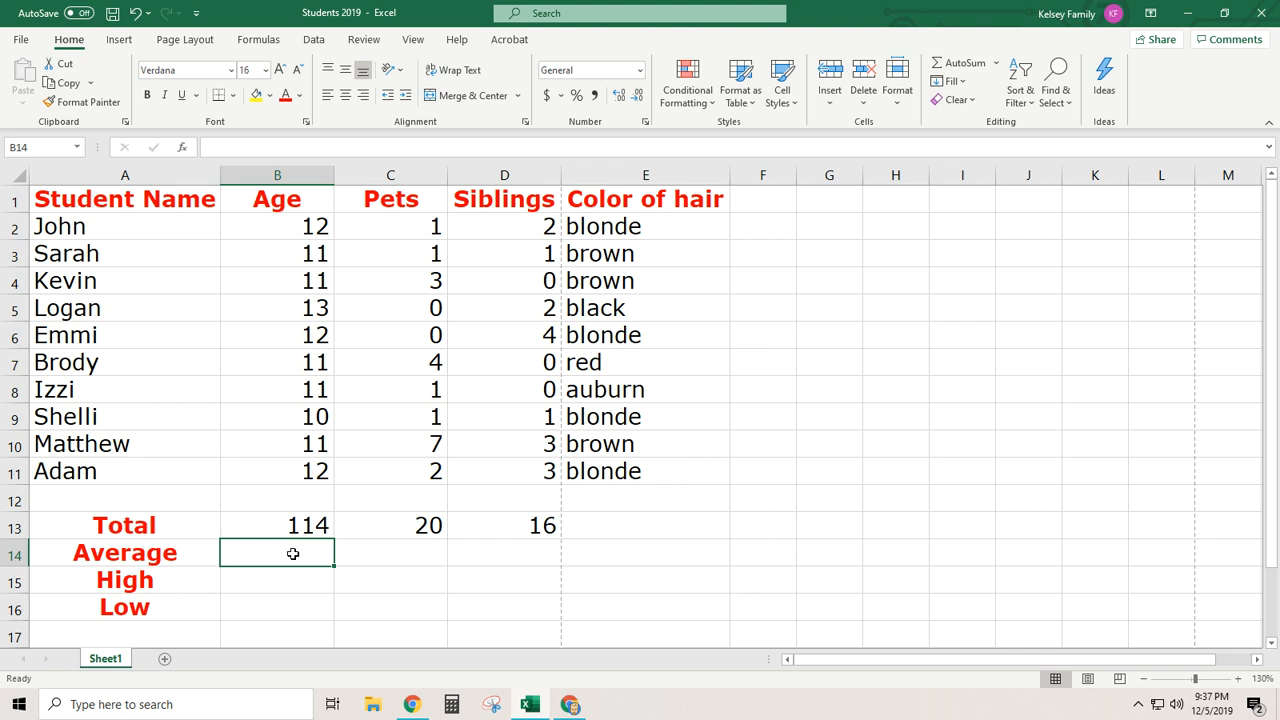
pyautogui.click(997, 66)
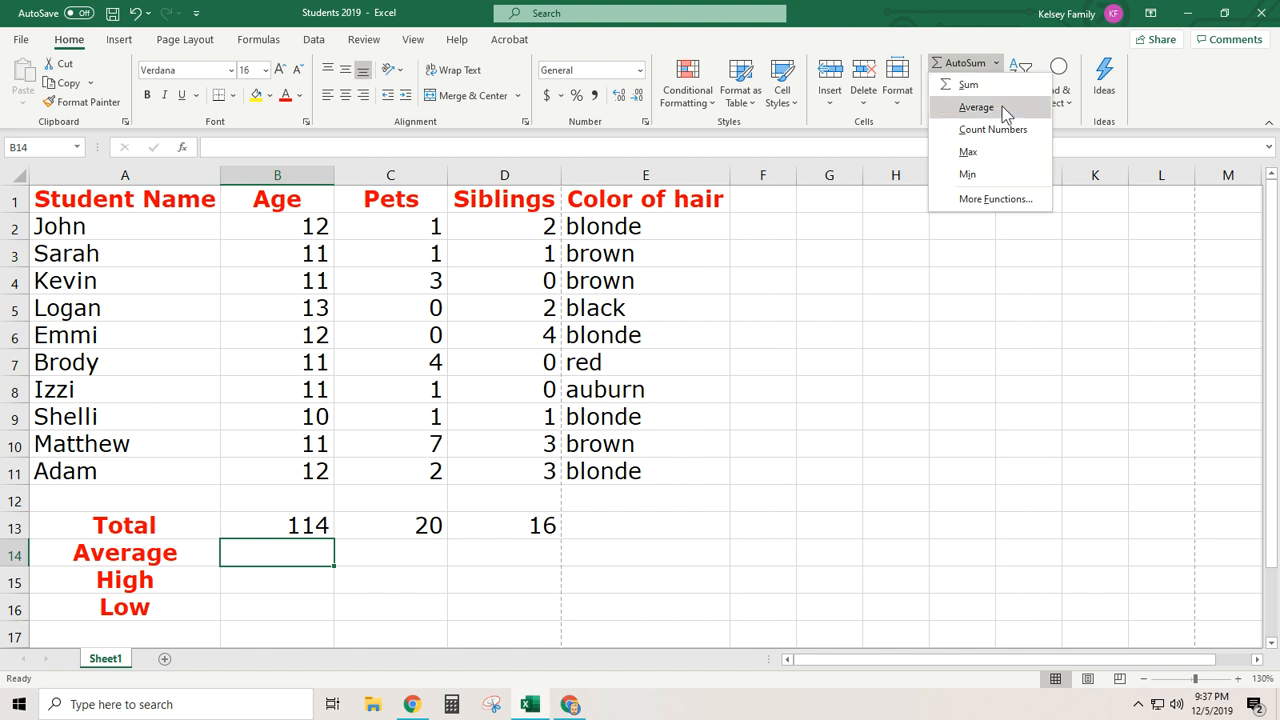
# Average the ages B2:B11 in B14 for an Age average of 11.4.
pyautogui.click(1002, 106)
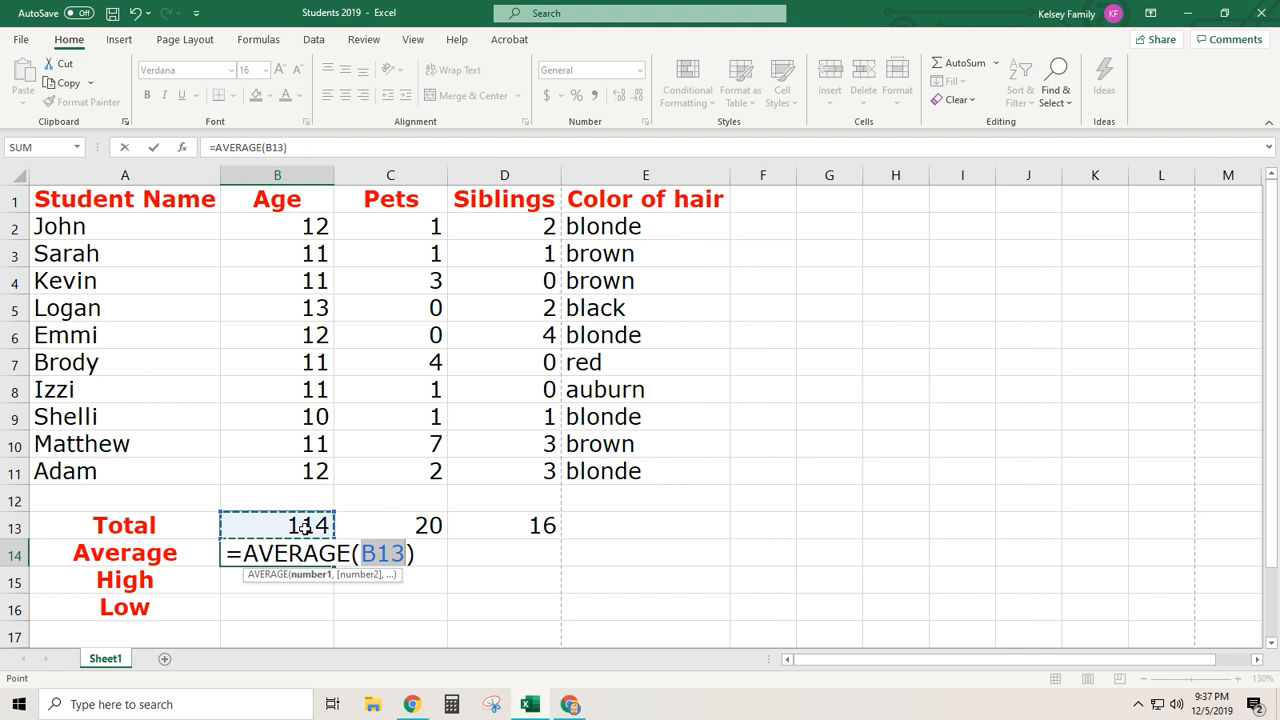
pyautogui.moveTo(286, 228); pyautogui.dragTo(302, 471)
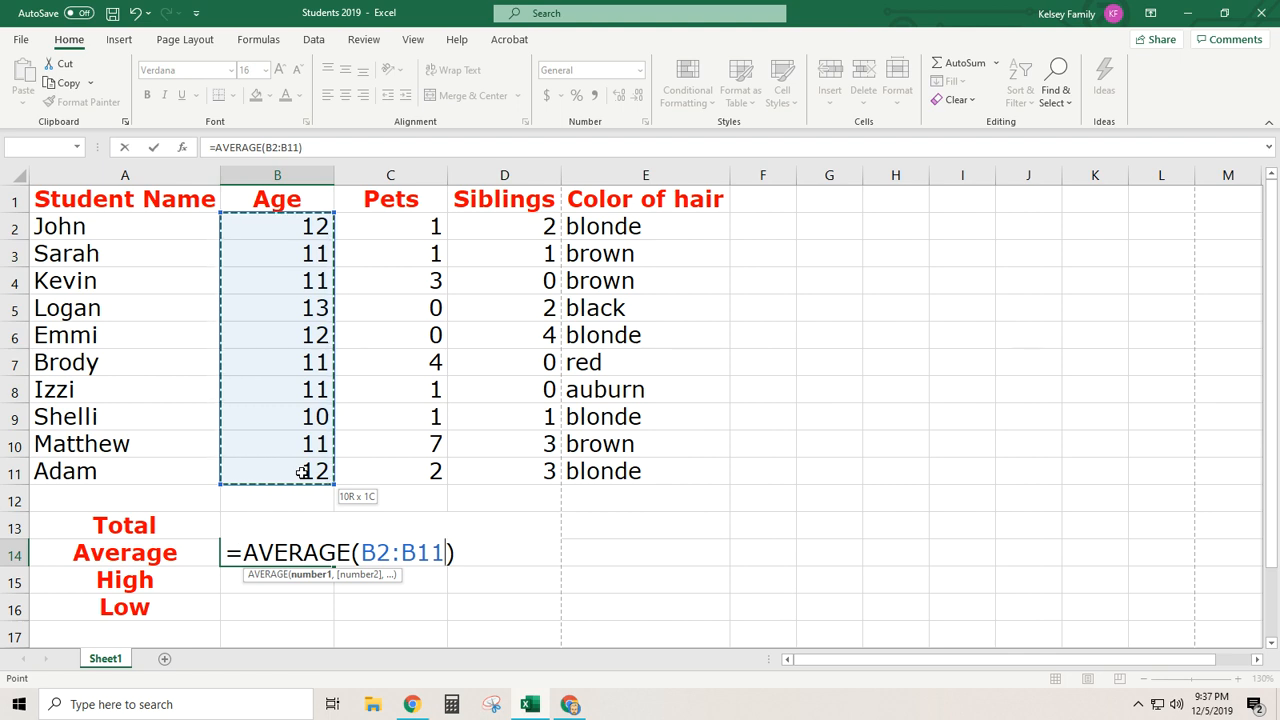
pyautogui.press('Return')
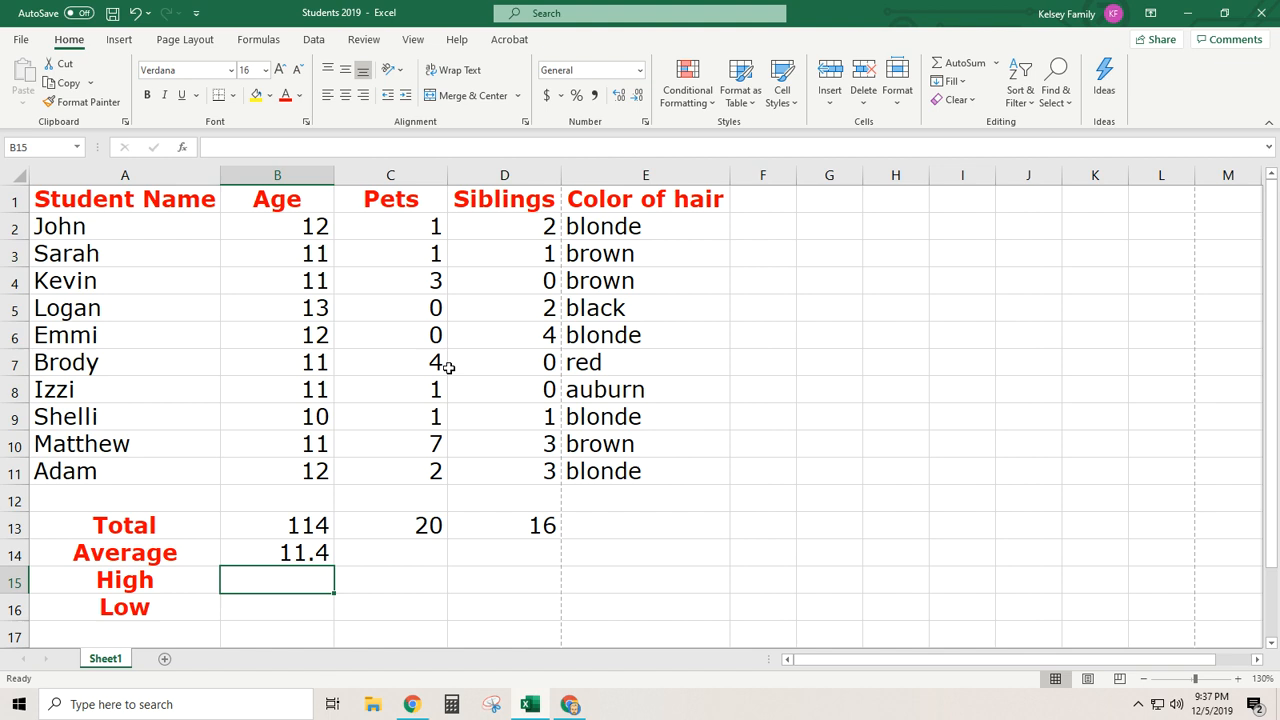
# Replace a mistaken sum in C14 with the average of C2:C11, showing 2.
pyautogui.click(393, 552)
pyautogui.click(997, 63)
pyautogui.click(962, 103)
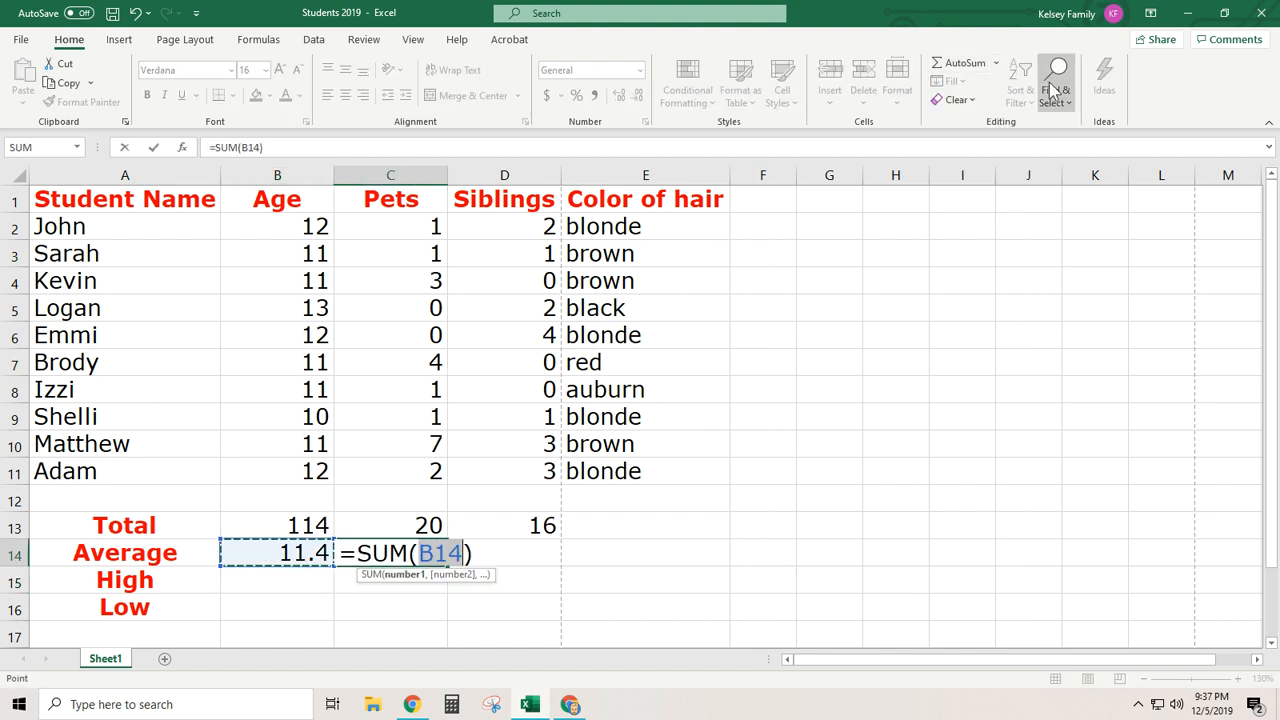
pyautogui.click(997, 63)
pyautogui.click(981, 103)
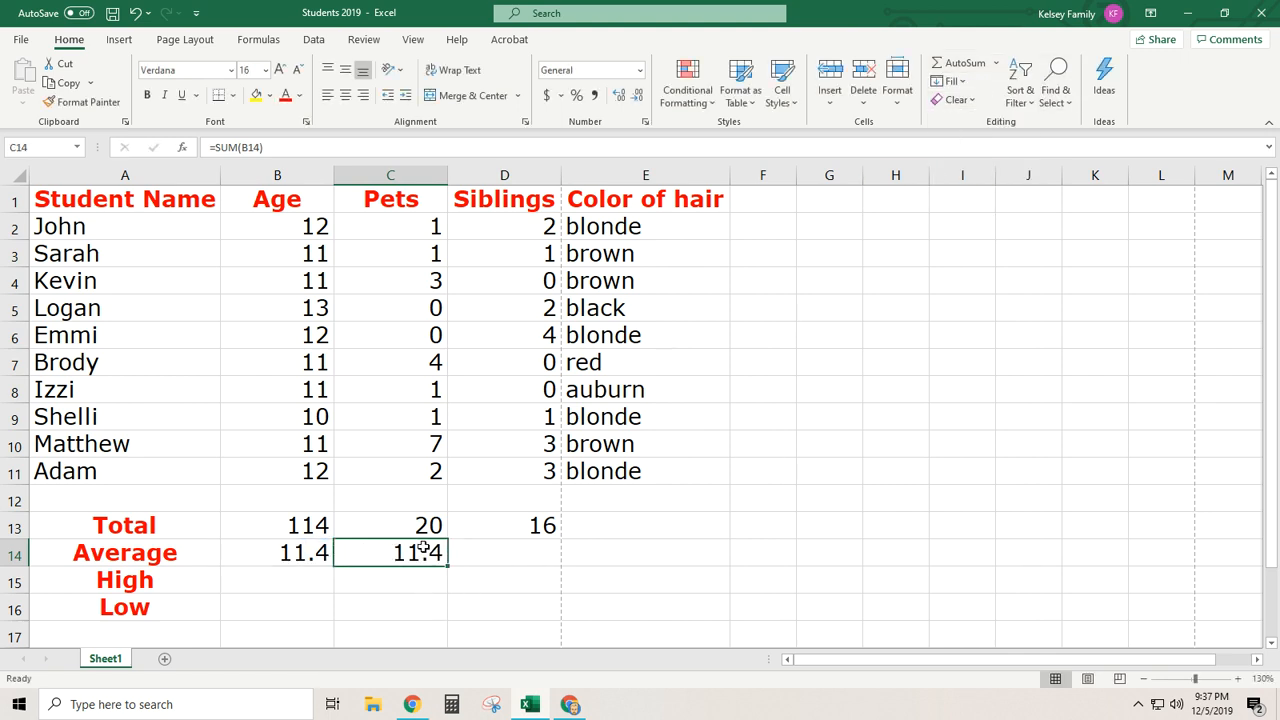
pyautogui.click(423, 577)
pyautogui.click(426, 551)
pyautogui.press('Delete')
pyautogui.click(423, 598)
pyautogui.click(429, 555)
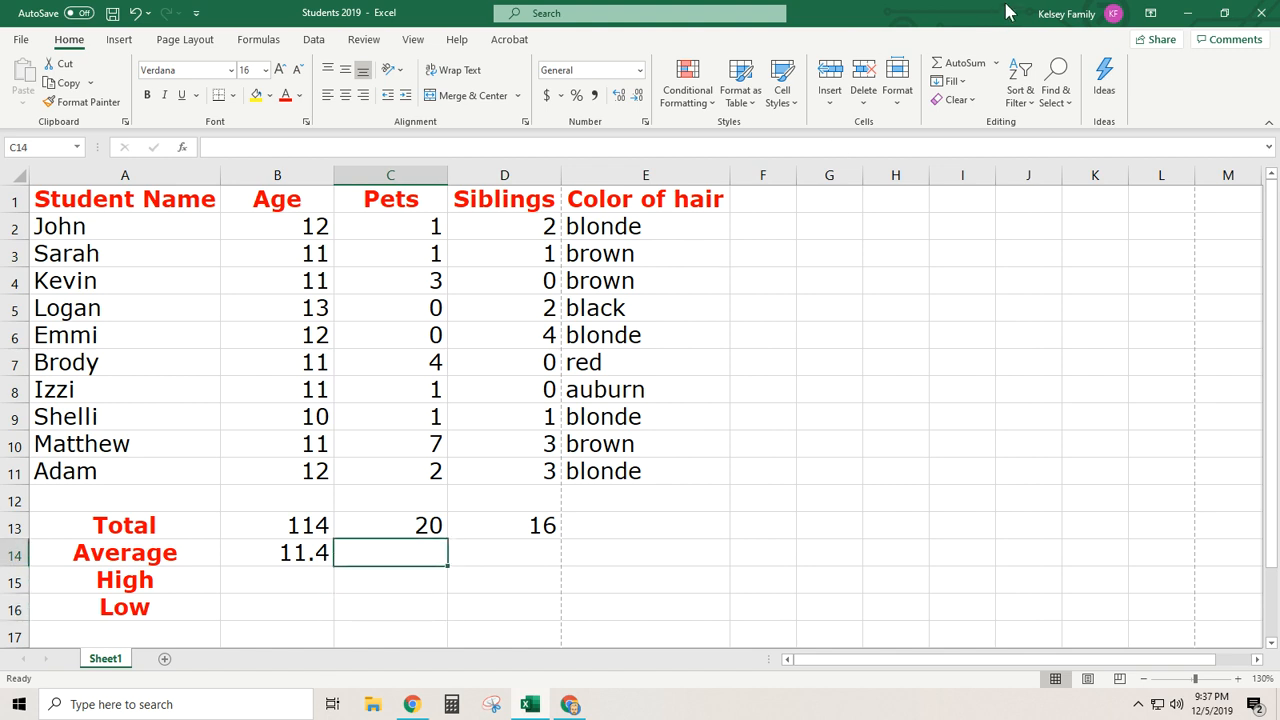
pyautogui.click(996, 62)
pyautogui.click(989, 100)
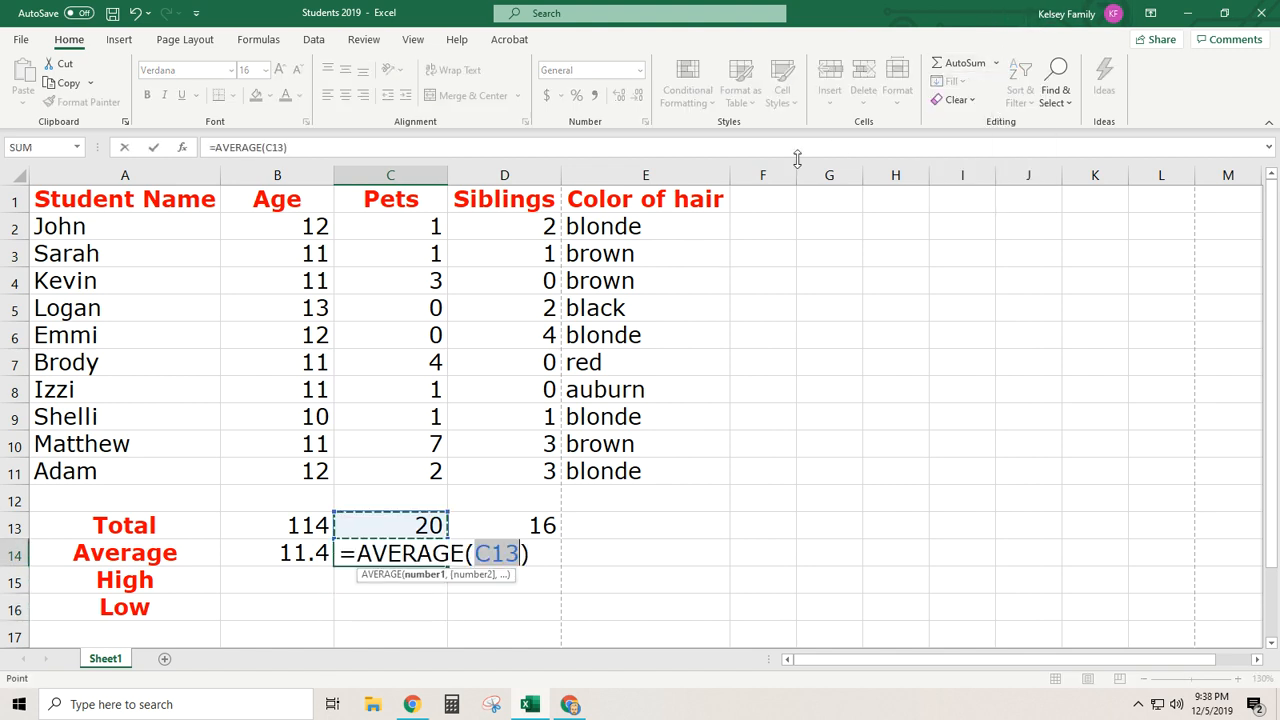
pyautogui.moveTo(408, 228); pyautogui.dragTo(409, 475)
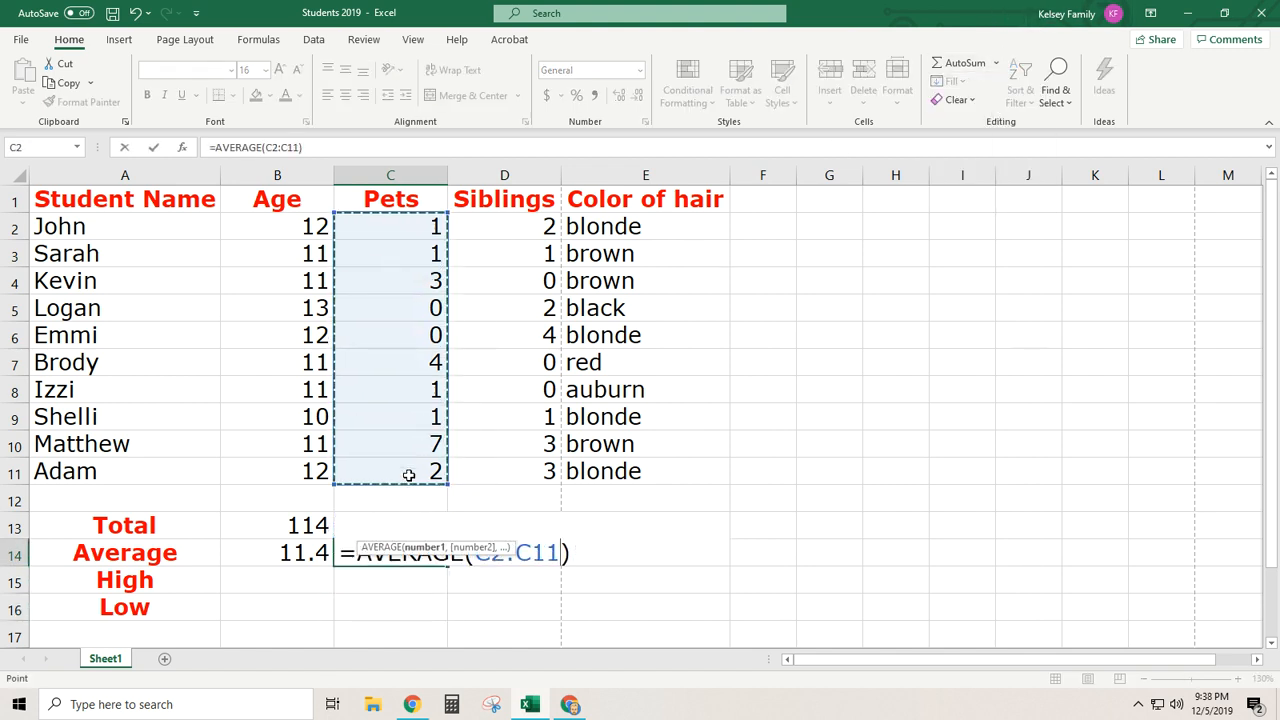
pyautogui.press('Return')
# Average D2:D11 in D14 for a Siblings average of 1.6.
pyautogui.click(503, 551)
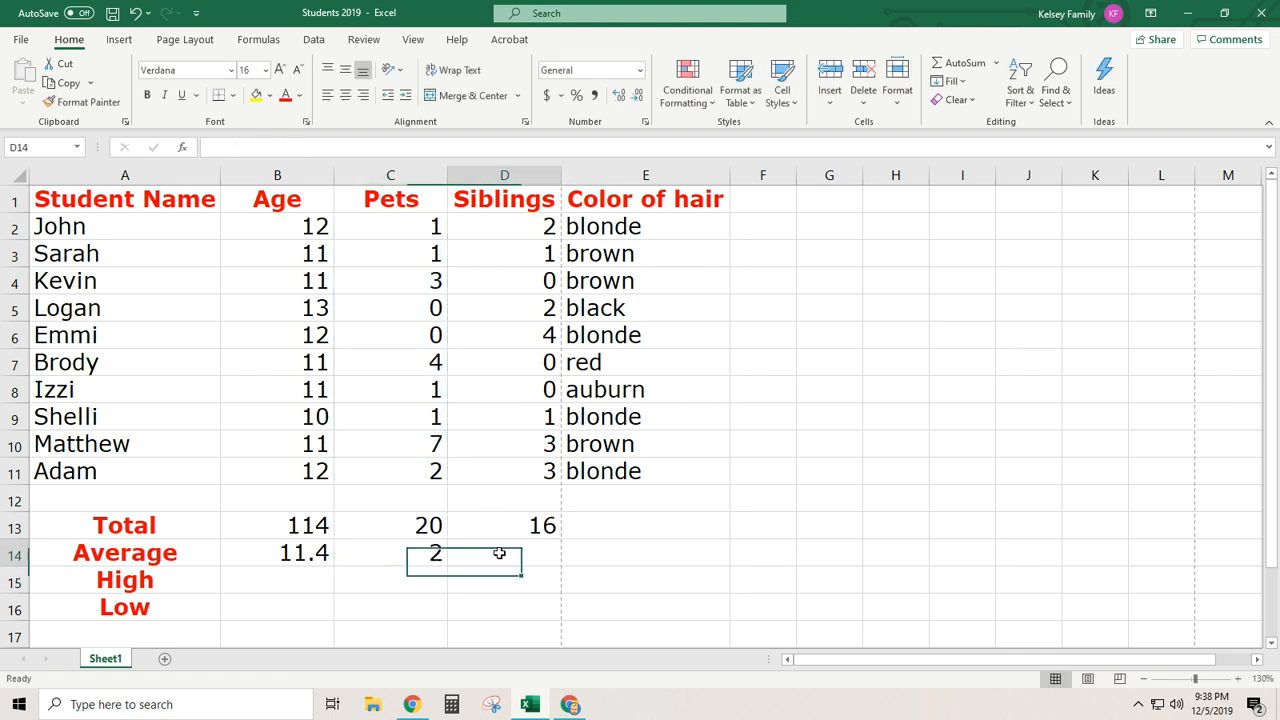
pyautogui.click(996, 62)
pyautogui.click(980, 110)
pyautogui.click(535, 228)
pyautogui.moveTo(535, 228); pyautogui.dragTo(537, 471)
pyautogui.press('Return')
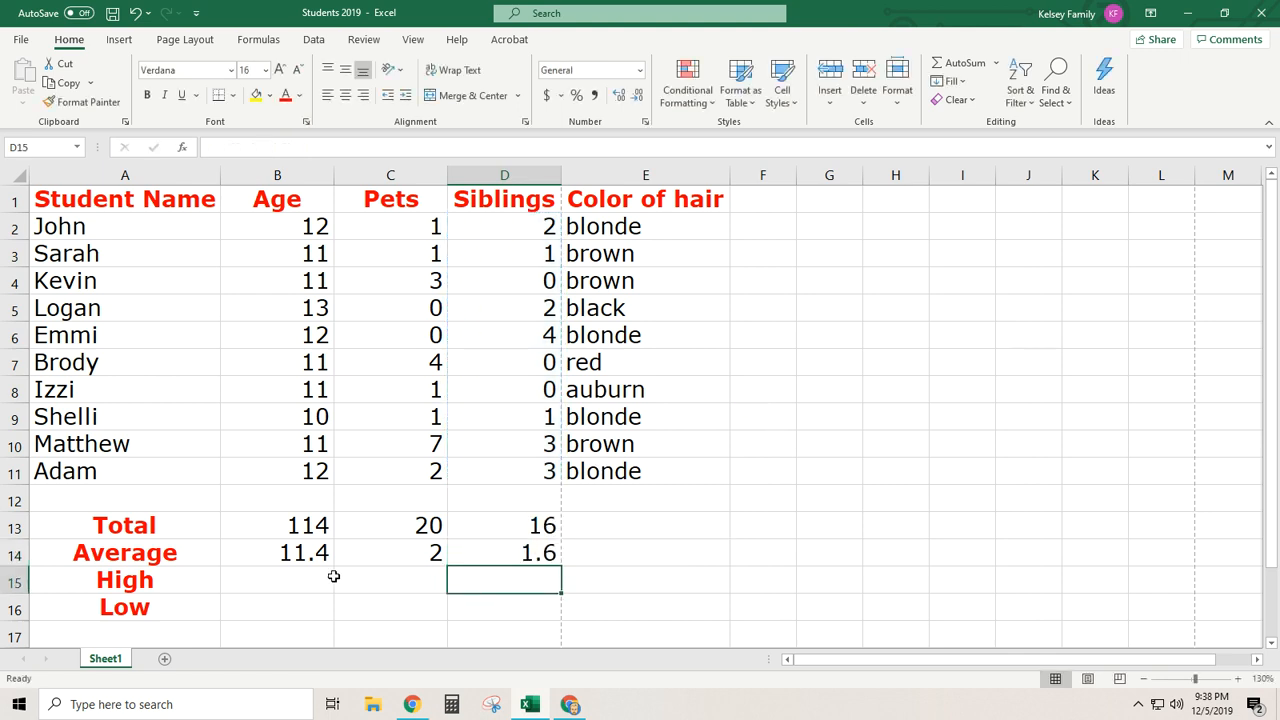
pyautogui.click(297, 592)
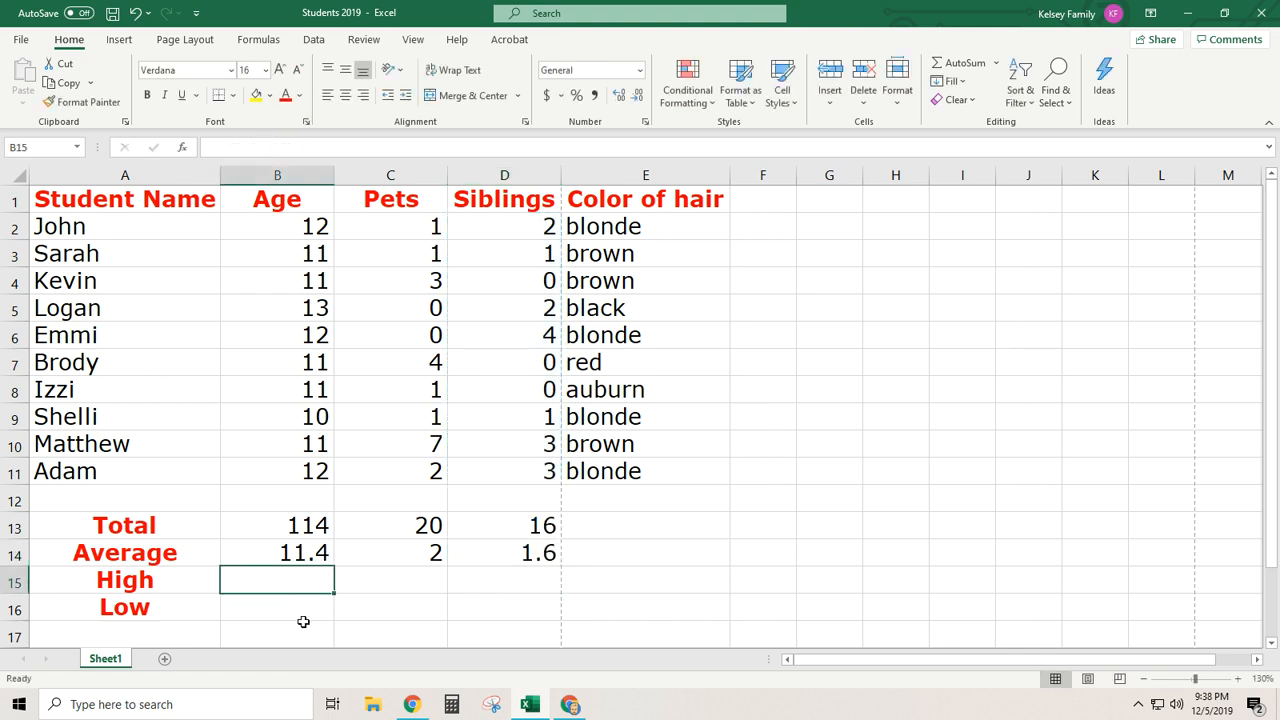
# Put the maximum of B2:B11 in B15, showing a highest age of 13.
pyautogui.click(303, 617)
pyautogui.click(305, 574)
pyautogui.click(996, 63)
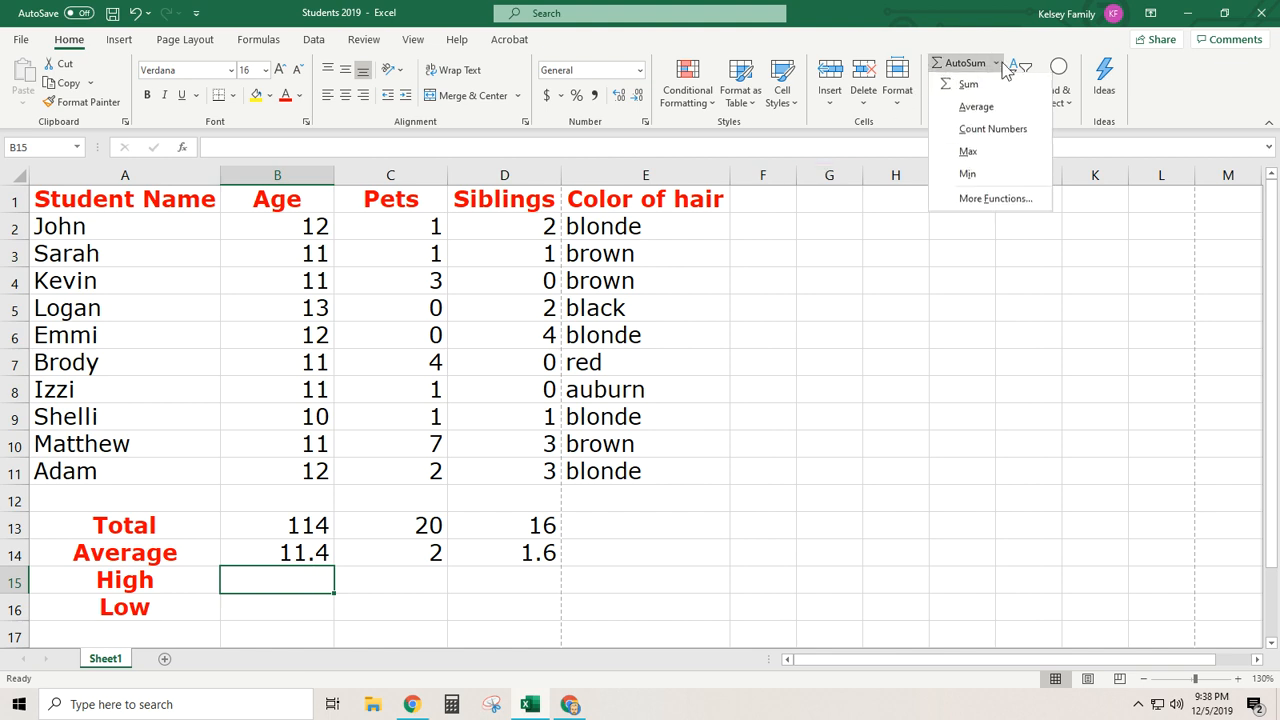
pyautogui.click(967, 155)
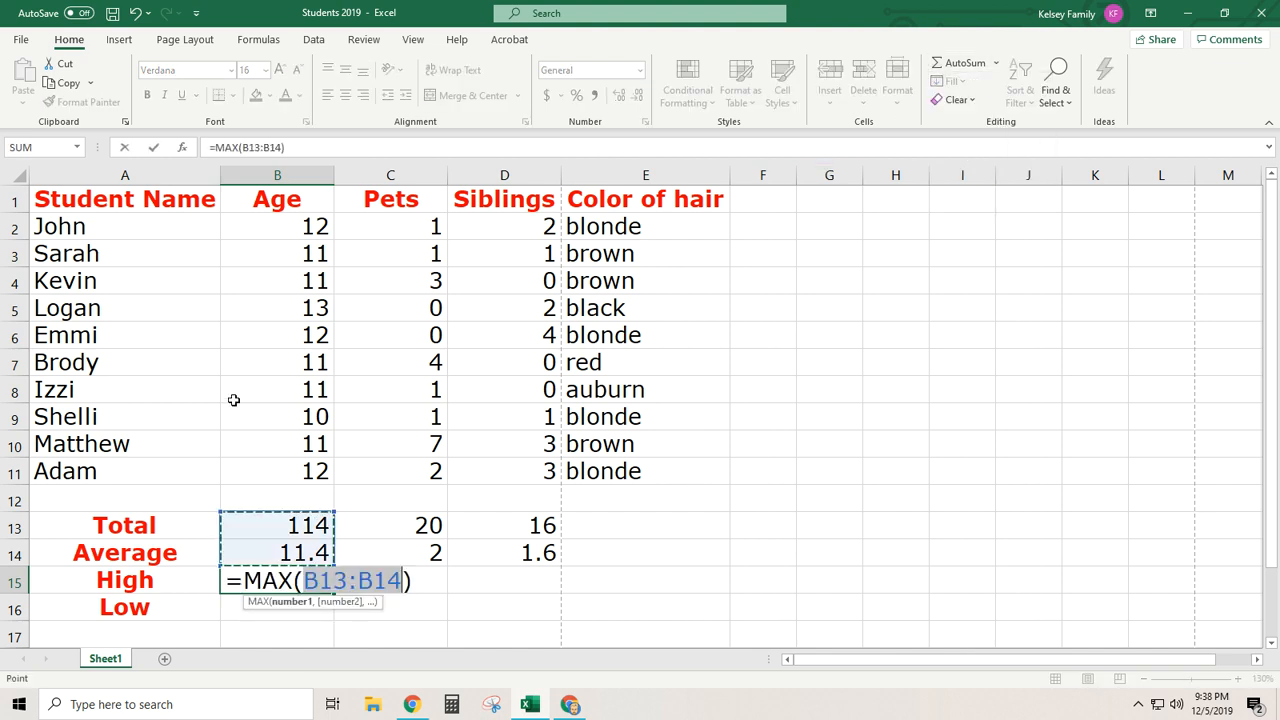
pyautogui.moveTo(287, 229); pyautogui.dragTo(300, 474)
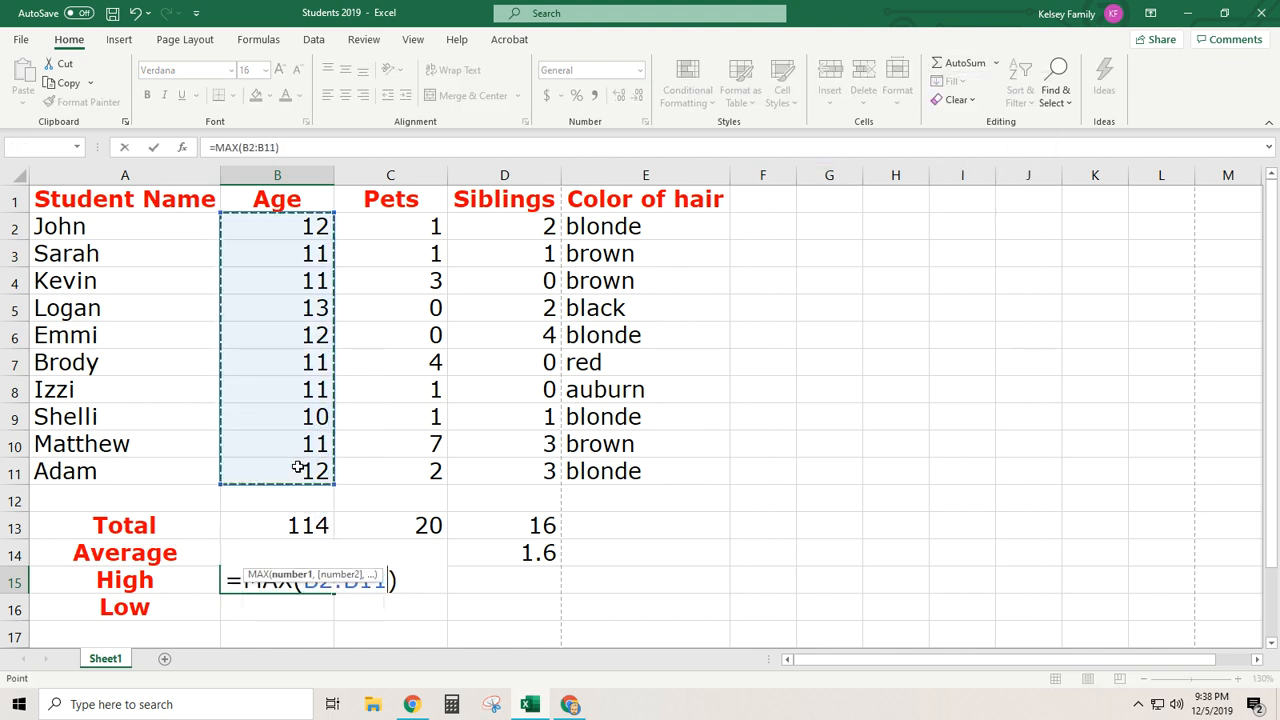
pyautogui.press('Return')
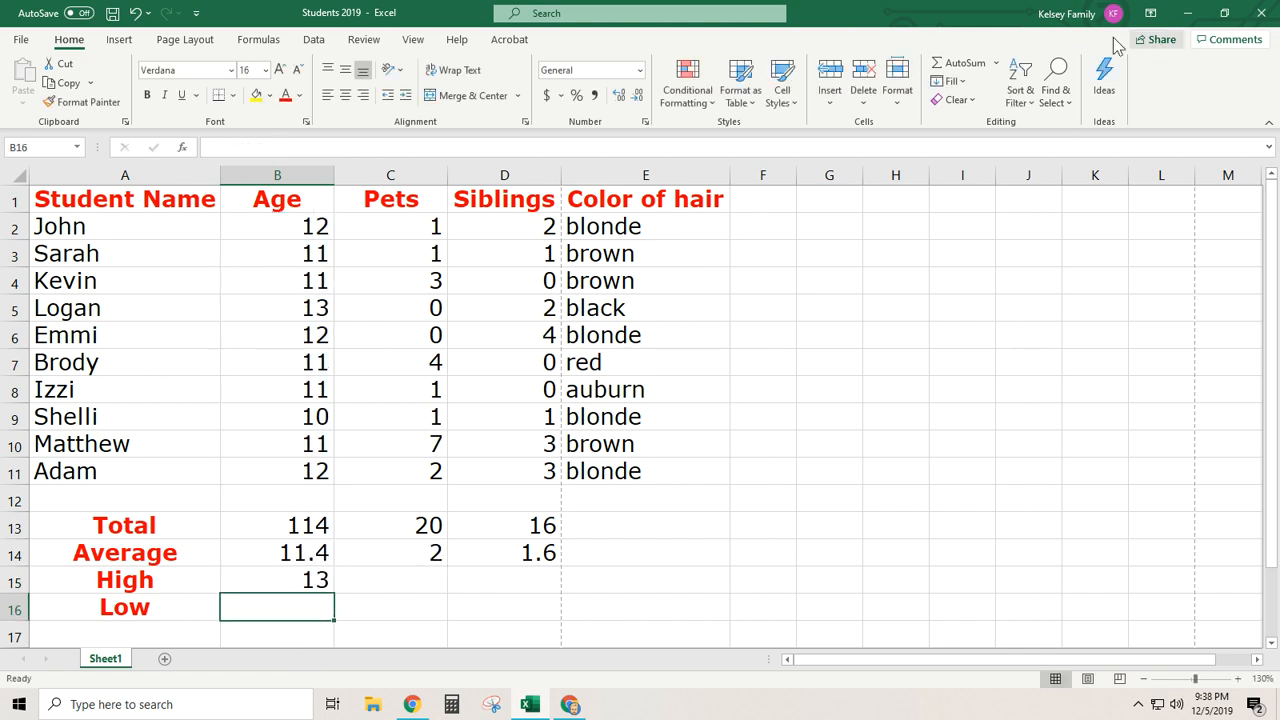
# Put the minimum of B2:B11 in B16, showing a lowest age of 10.
pyautogui.click(996, 63)
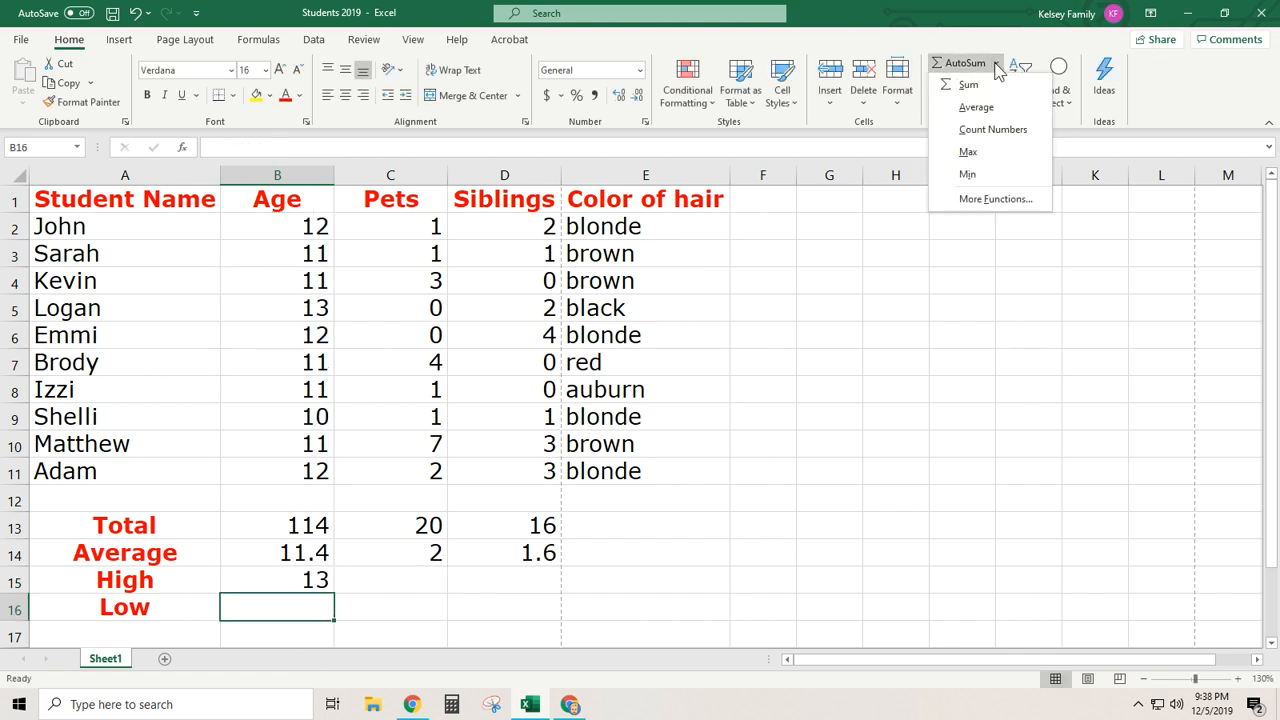
pyautogui.click(980, 178)
pyautogui.moveTo(277, 222); pyautogui.dragTo(285, 481)
pyautogui.moveTo(293, 226); pyautogui.dragTo(280, 468)
pyautogui.press('Return')
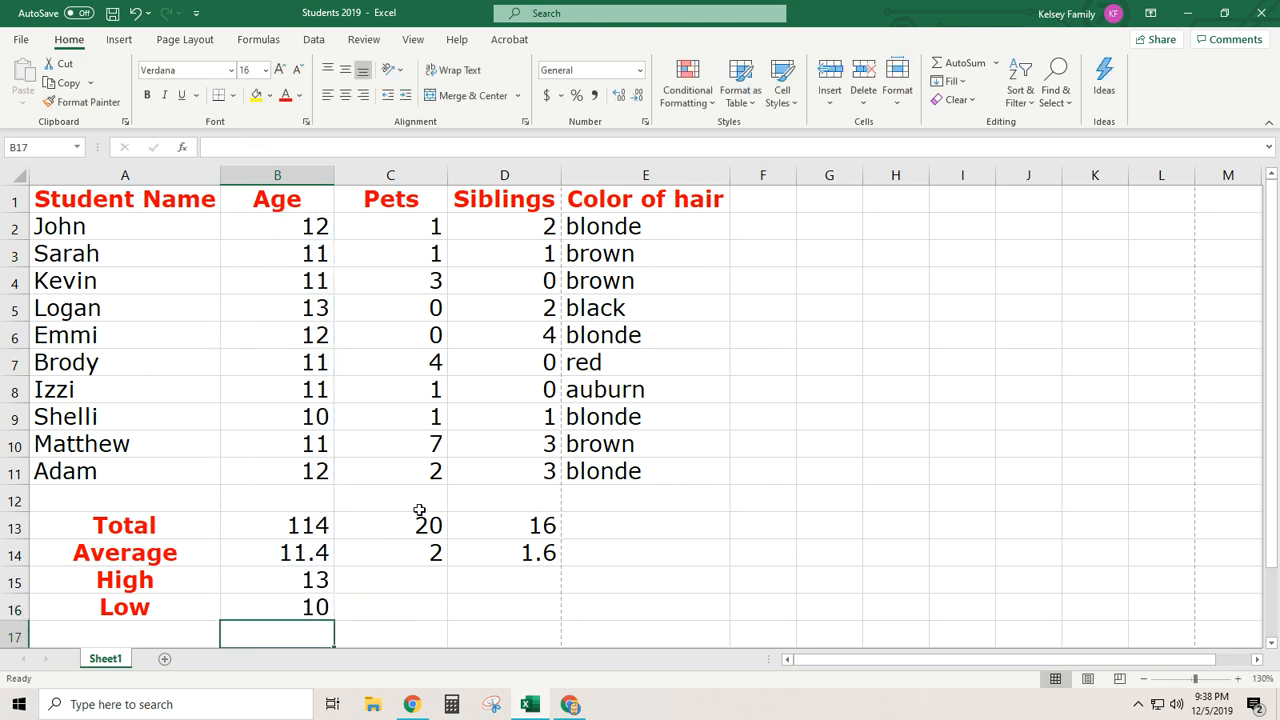
pyautogui.click(384, 578)
pyautogui.click(386, 610)
pyautogui.click(472, 585)
pyautogui.click(478, 610)
pyautogui.click(374, 583)
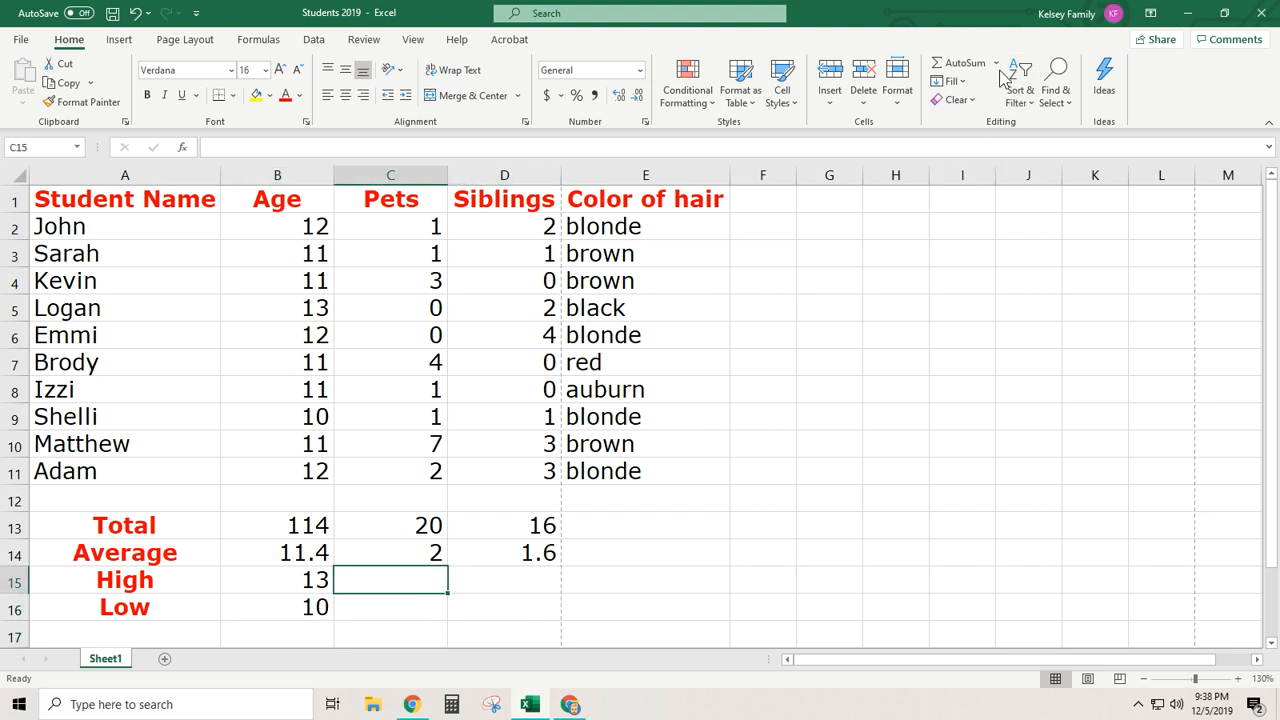
# Enter Max formulas in C15 and D15 over rows 2–11, showing 7 pets and 4 siblings.
pyautogui.click(995, 63)
pyautogui.click(969, 153)
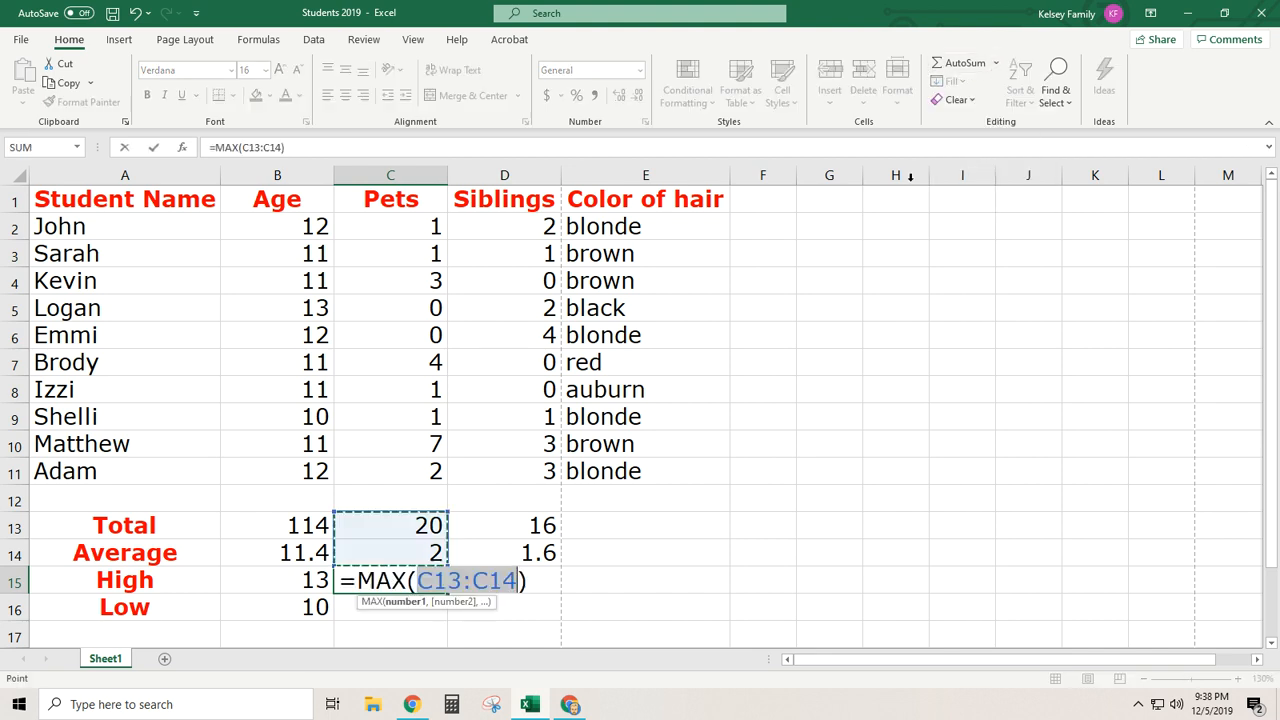
pyautogui.moveTo(422, 227); pyautogui.dragTo(430, 476)
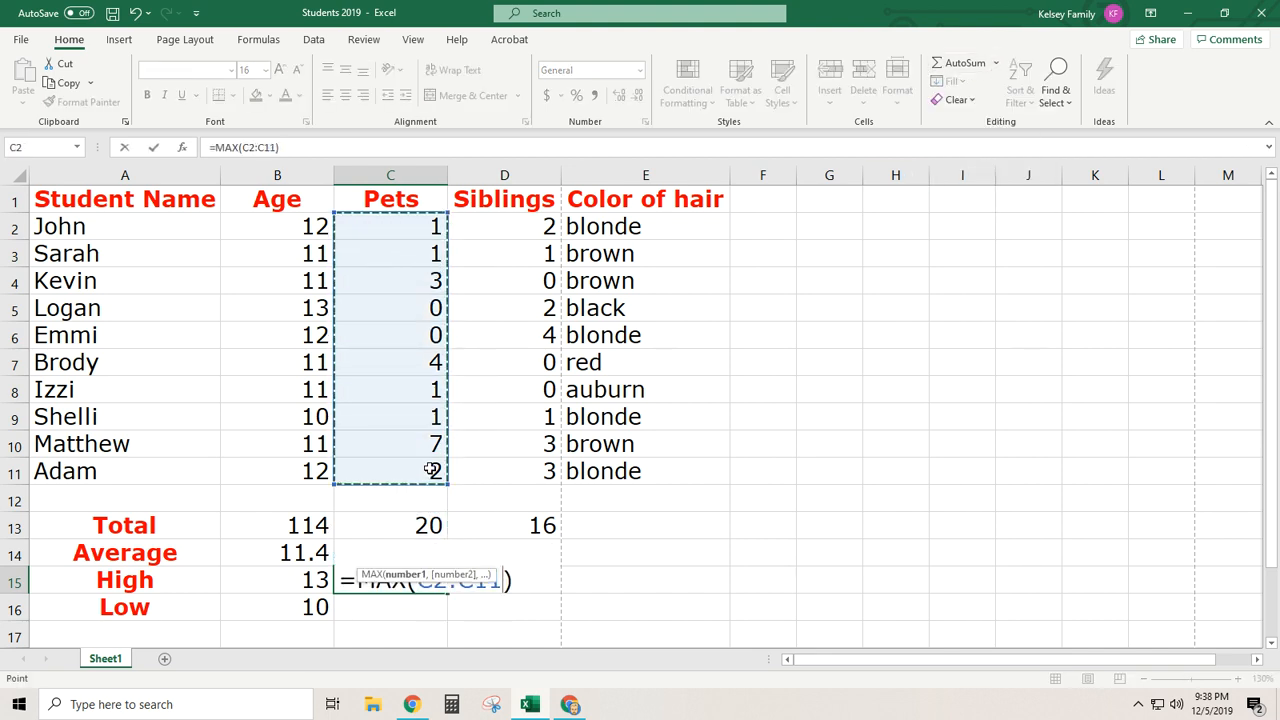
pyautogui.press('Return')
pyautogui.click(486, 583)
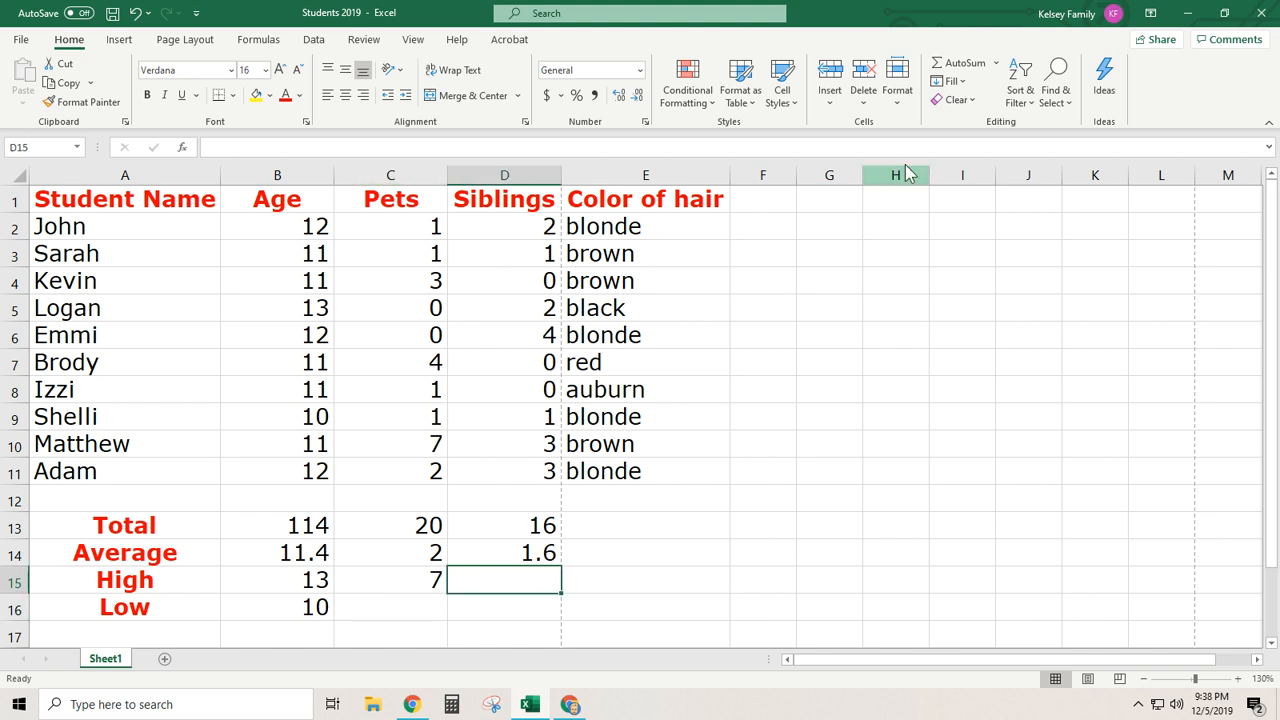
pyautogui.click(995, 64)
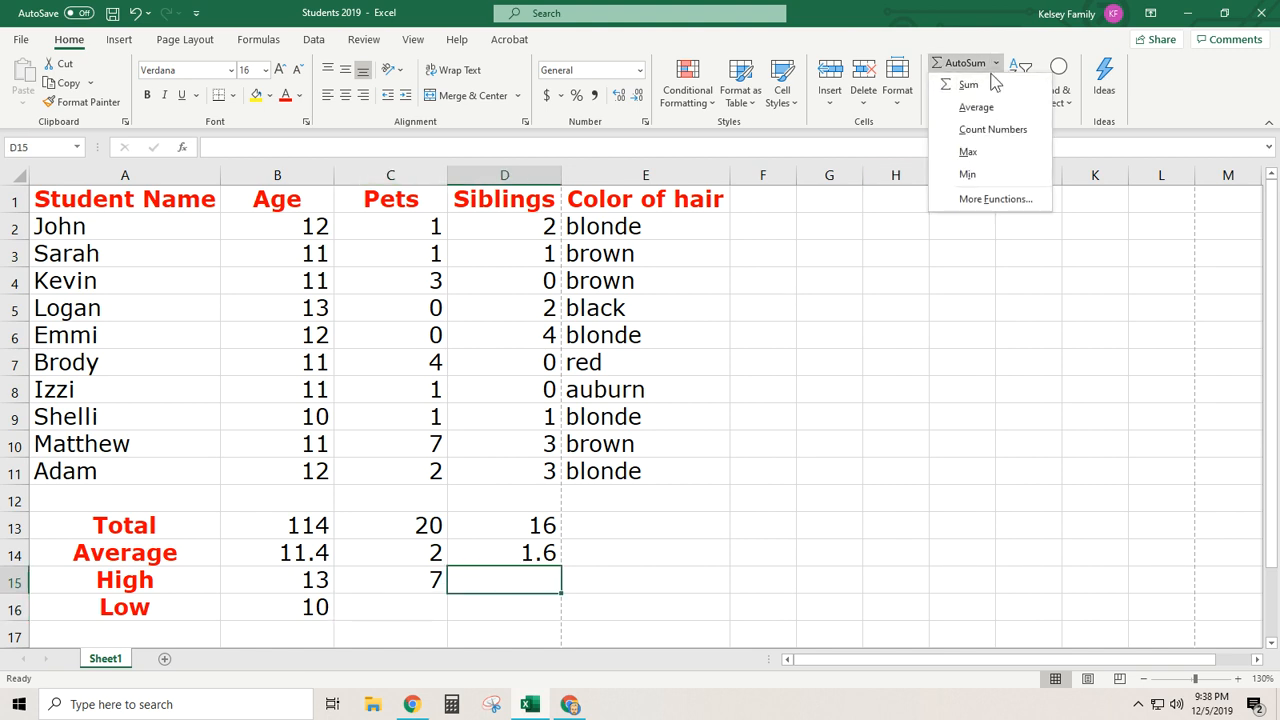
pyautogui.click(968, 152)
pyautogui.moveTo(534, 226); pyautogui.dragTo(532, 472)
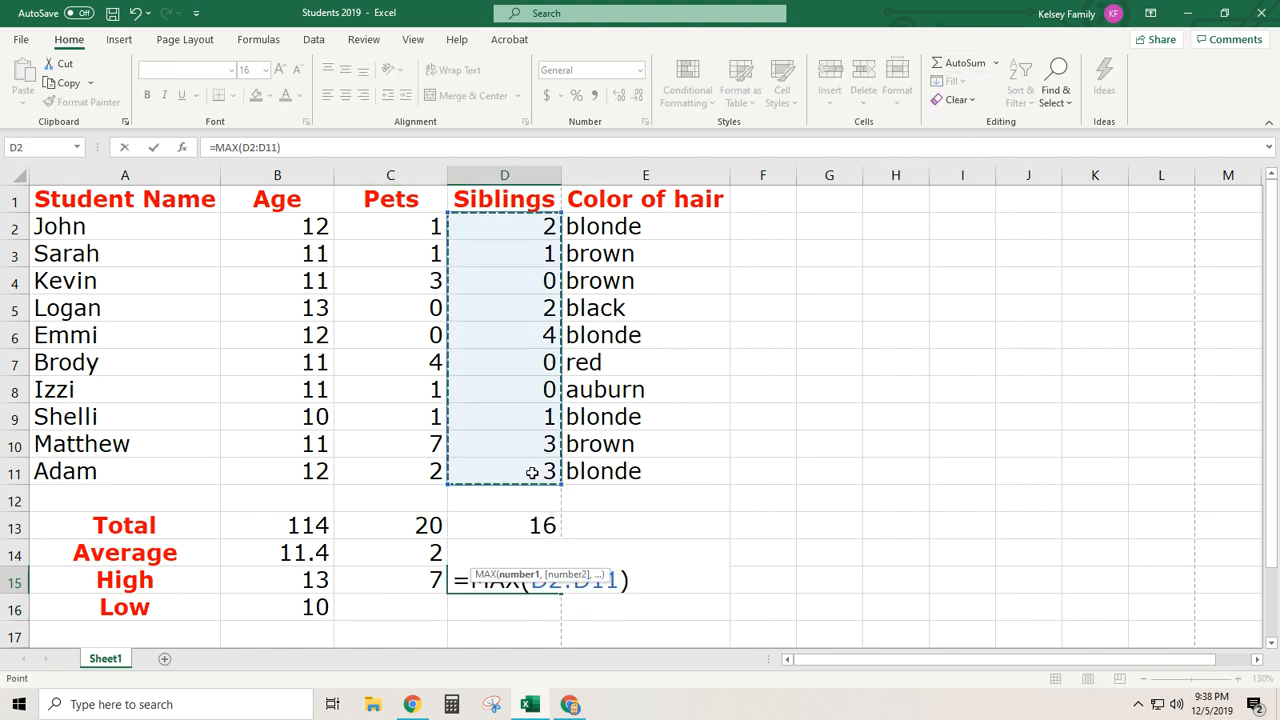
pyautogui.press('Return')
# Enter Min formulas in C16 and D16 over rows 2–11, both showing 0.
pyautogui.click(398, 600)
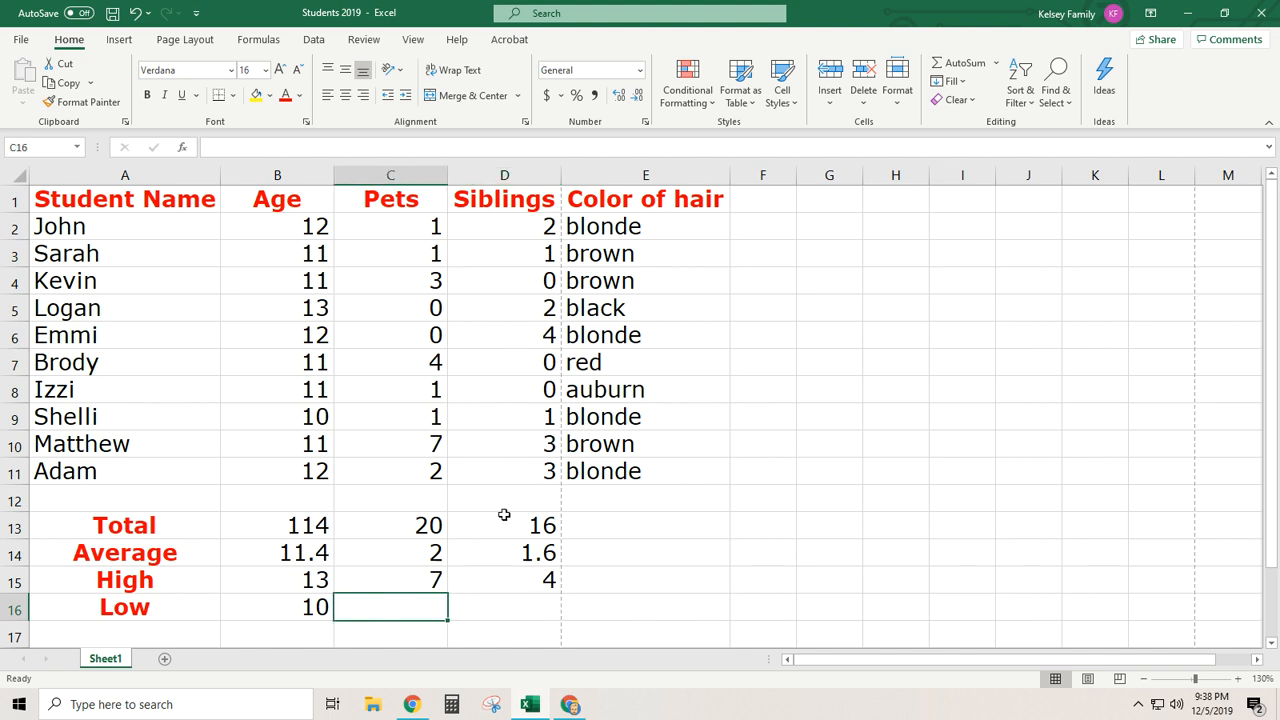
pyautogui.click(997, 63)
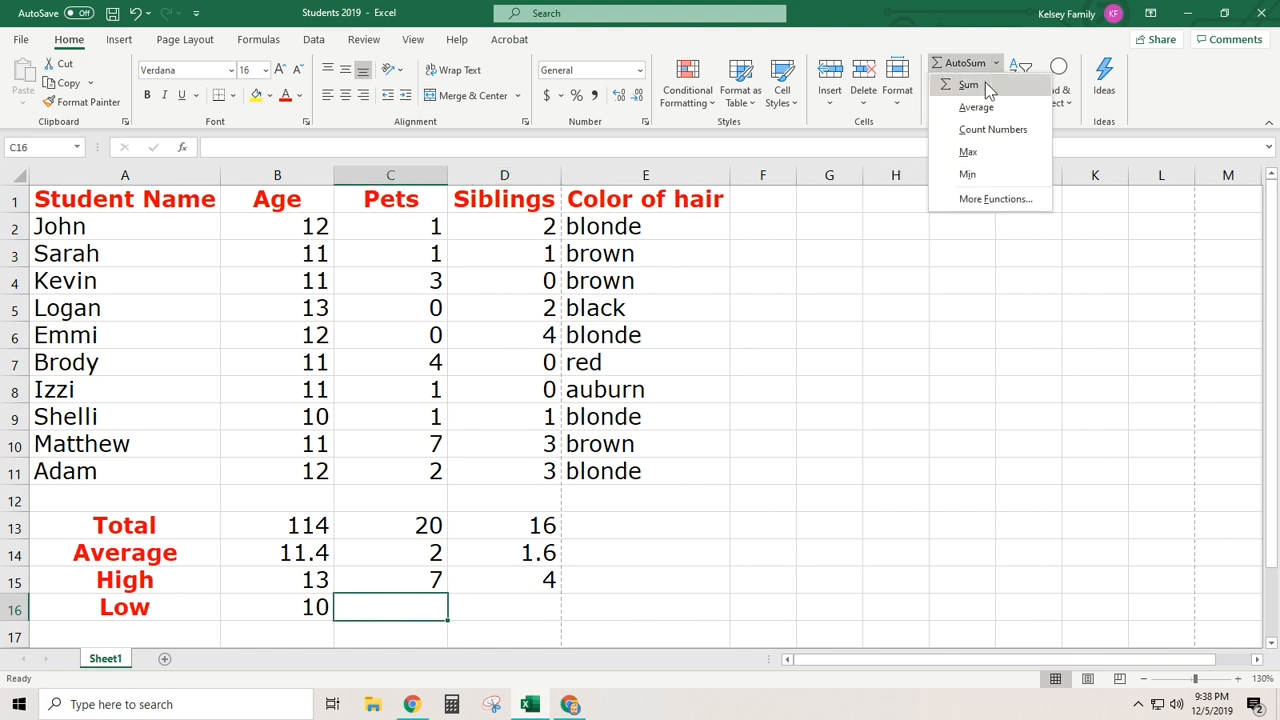
pyautogui.click(969, 181)
pyautogui.moveTo(423, 228); pyautogui.dragTo(440, 476)
pyautogui.press('Return')
pyautogui.click(495, 612)
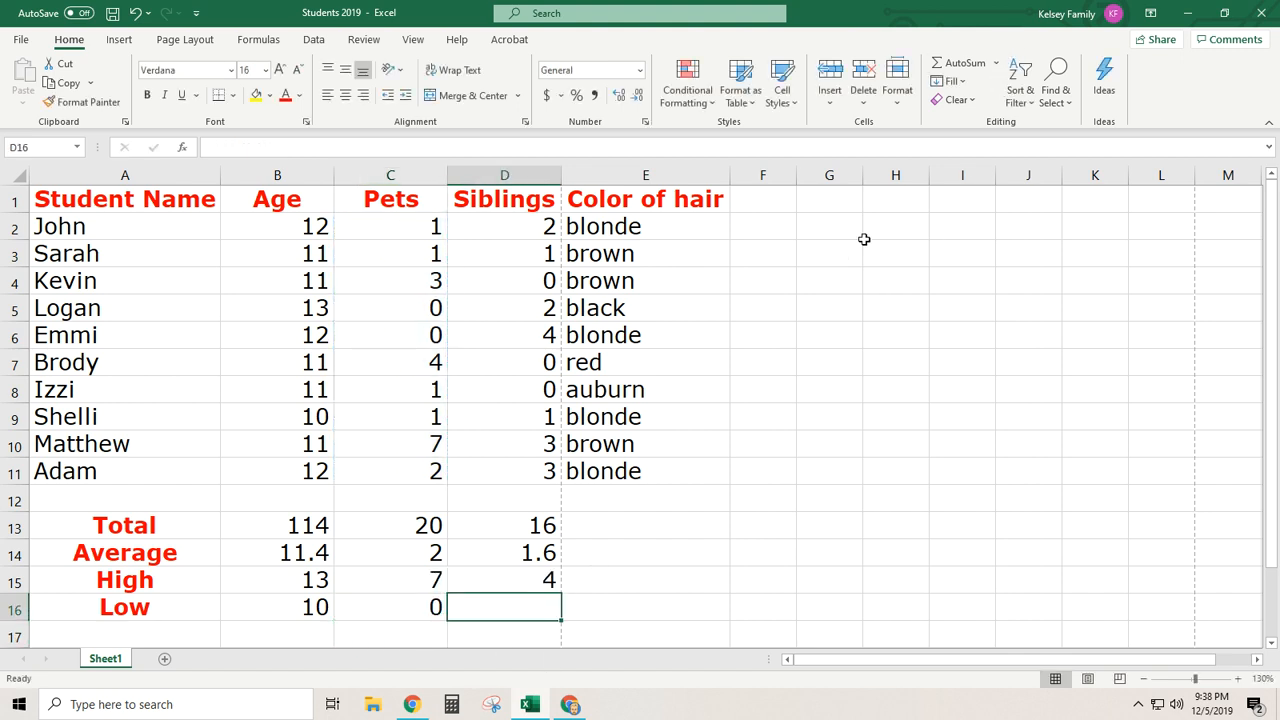
pyautogui.click(996, 63)
pyautogui.click(945, 172)
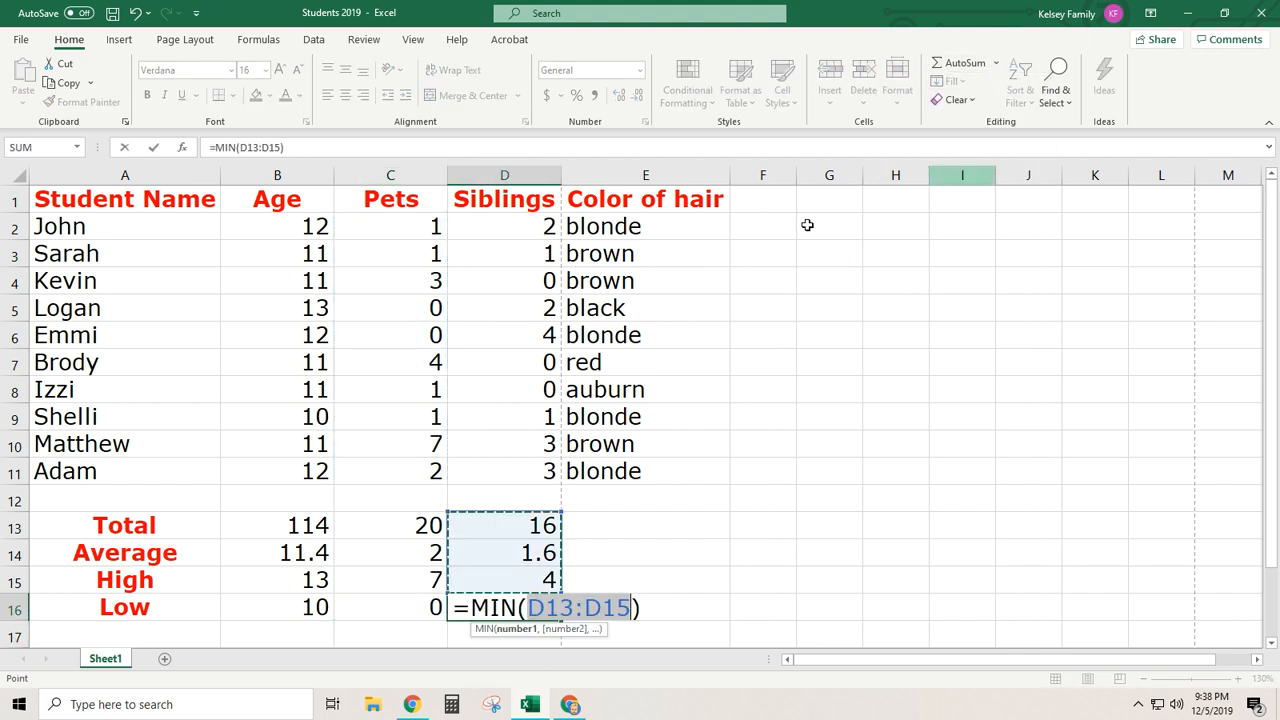
pyautogui.moveTo(514, 228); pyautogui.dragTo(542, 478)
pyautogui.press('Return')
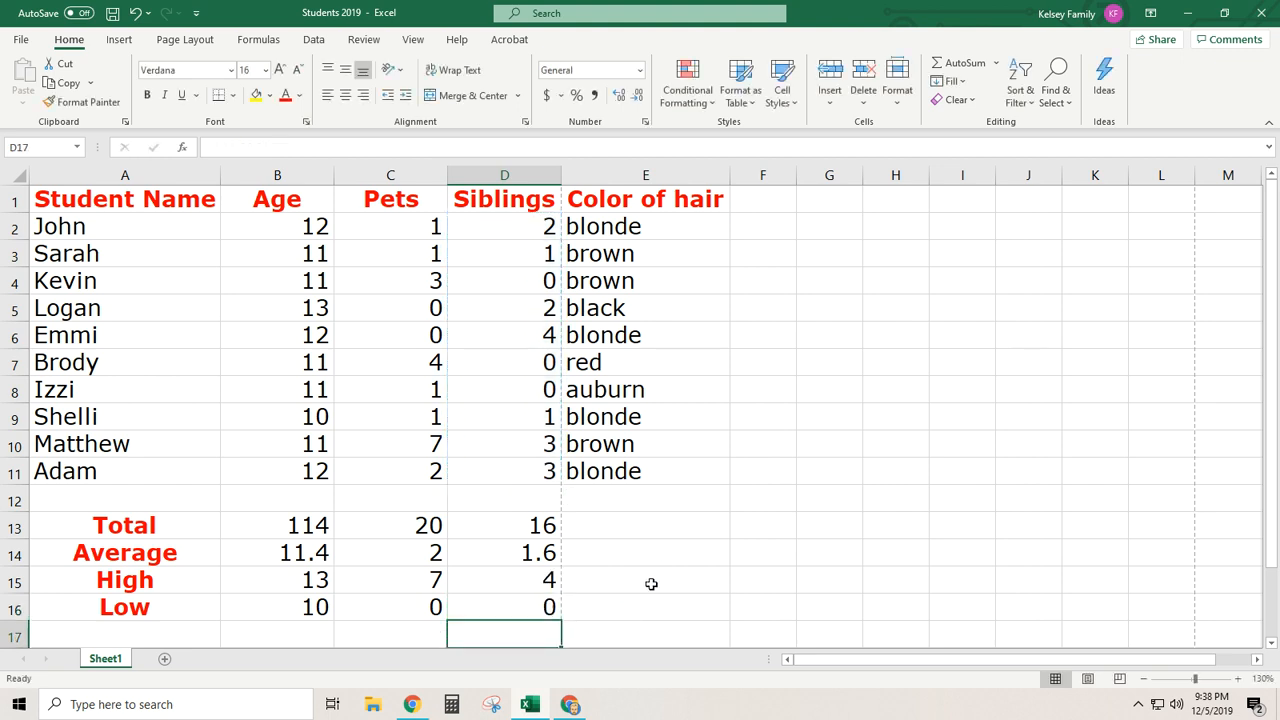
pyautogui.click(653, 580)
# Apply a thick outside border around the header row A1:E1.
pyautogui.moveTo(159, 195); pyautogui.dragTo(609, 198)
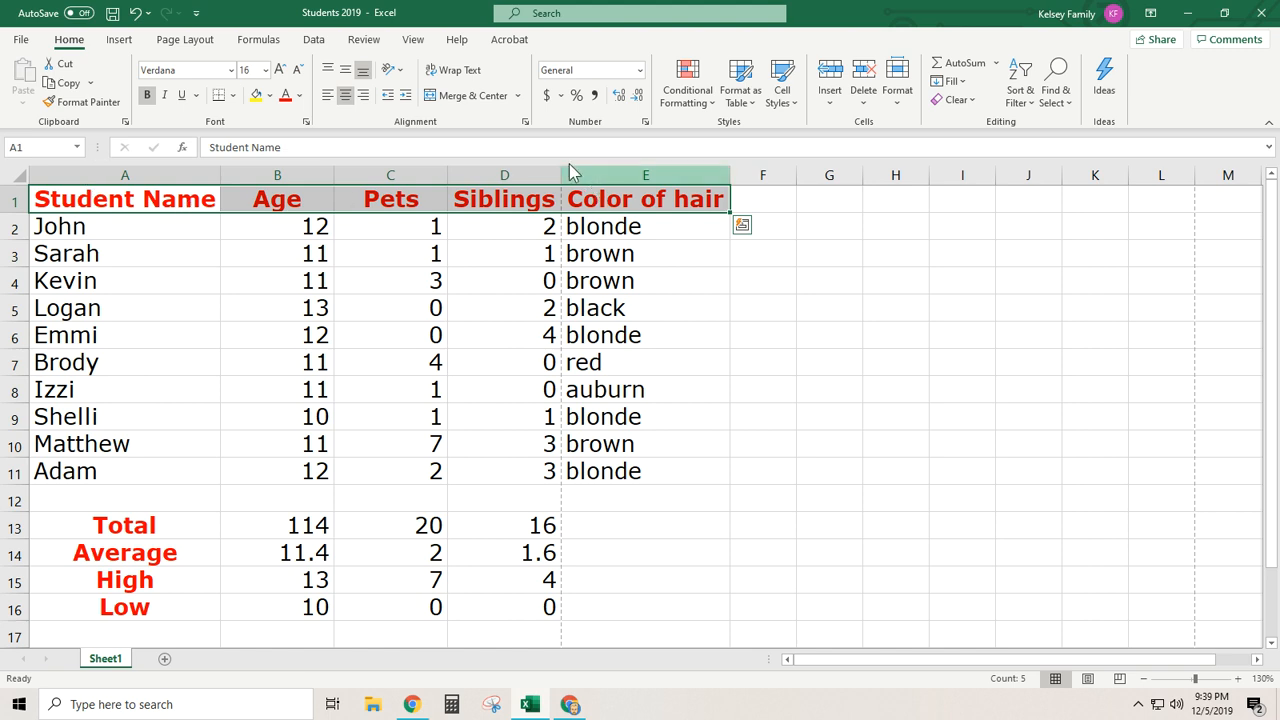
pyautogui.click(232, 97)
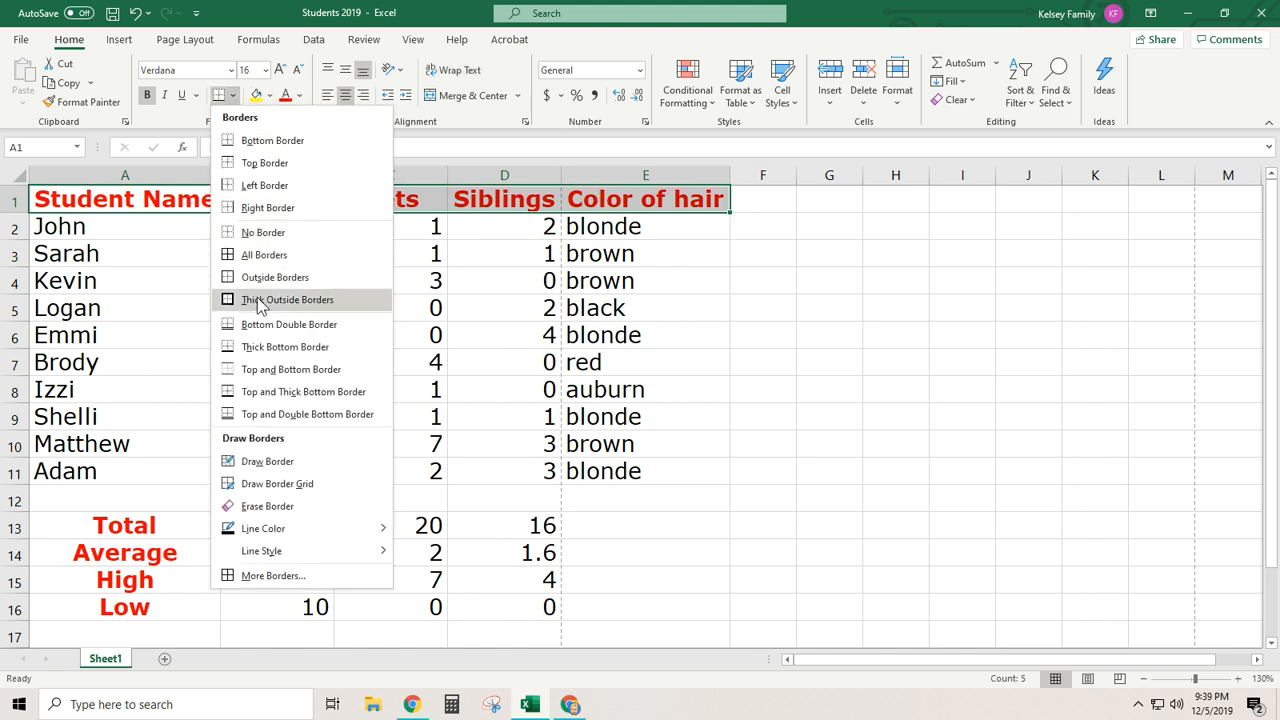
pyautogui.click(259, 300)
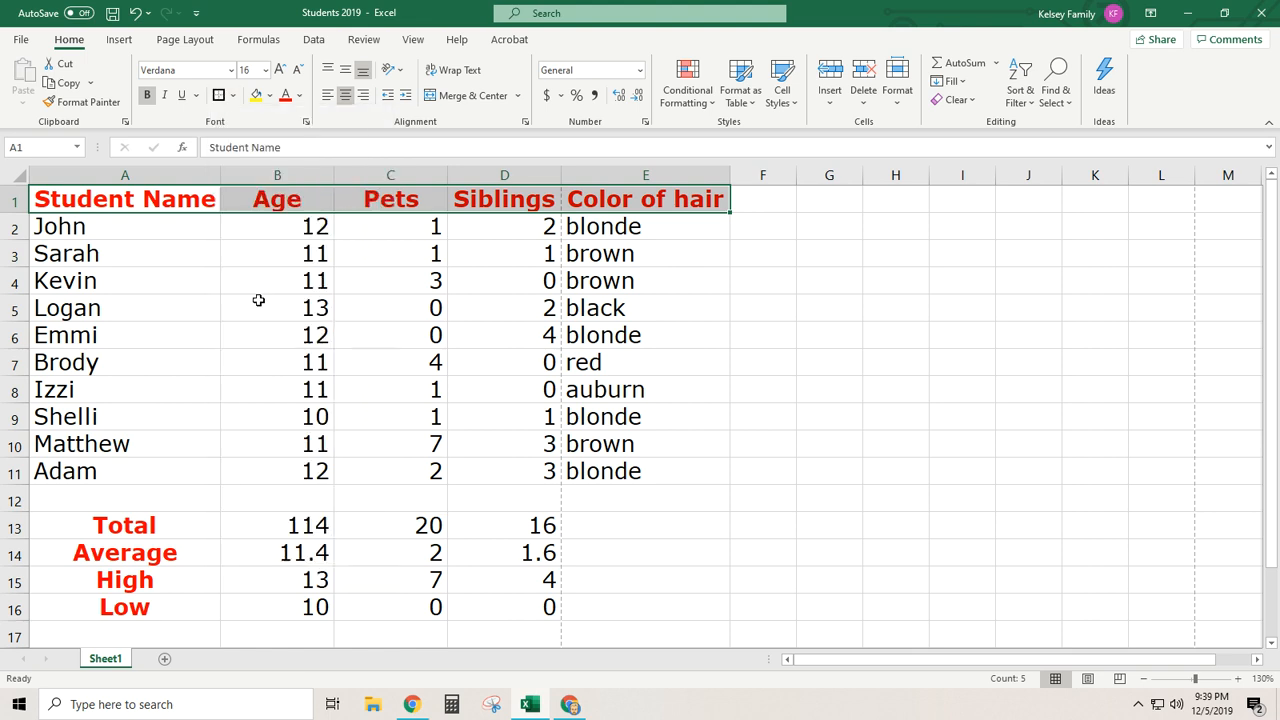
pyautogui.click(790, 336)
# Frame the Total-to-Low summary block A13:E16 with a thick outside border.
pyautogui.moveTo(148, 524); pyautogui.dragTo(586, 609)
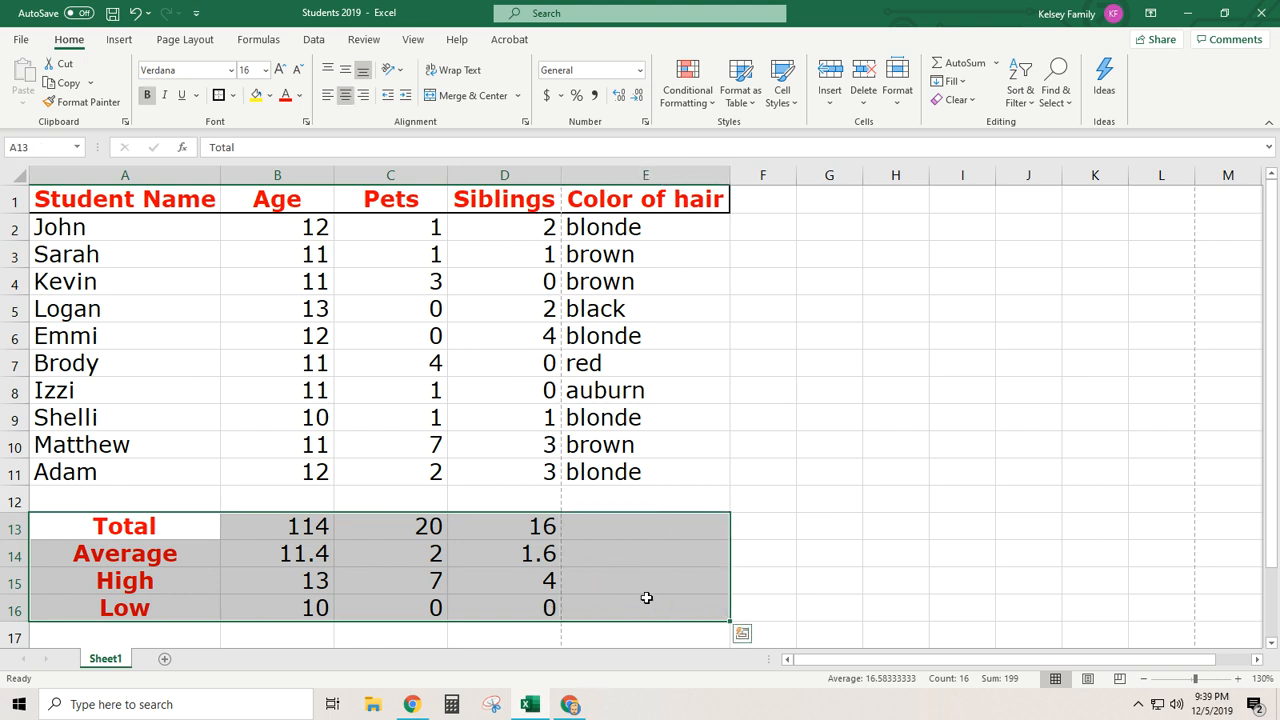
pyautogui.click(232, 95)
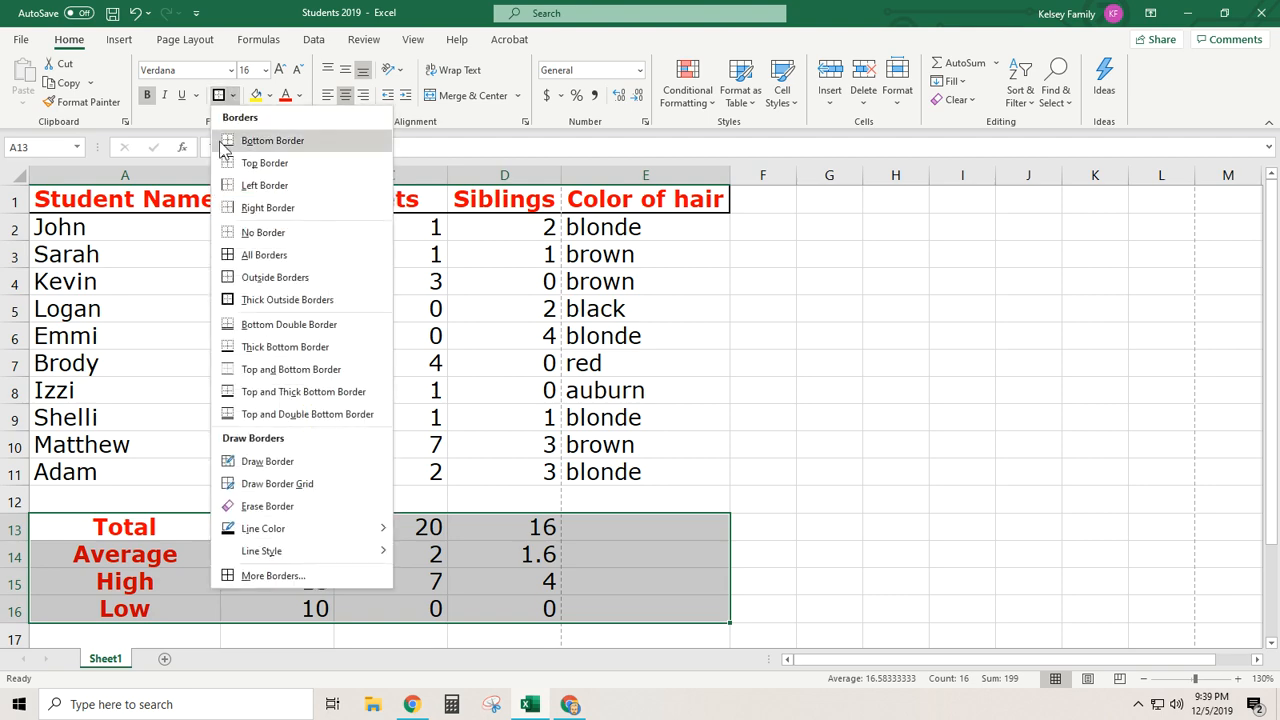
pyautogui.click(265, 300)
pyautogui.click(752, 400)
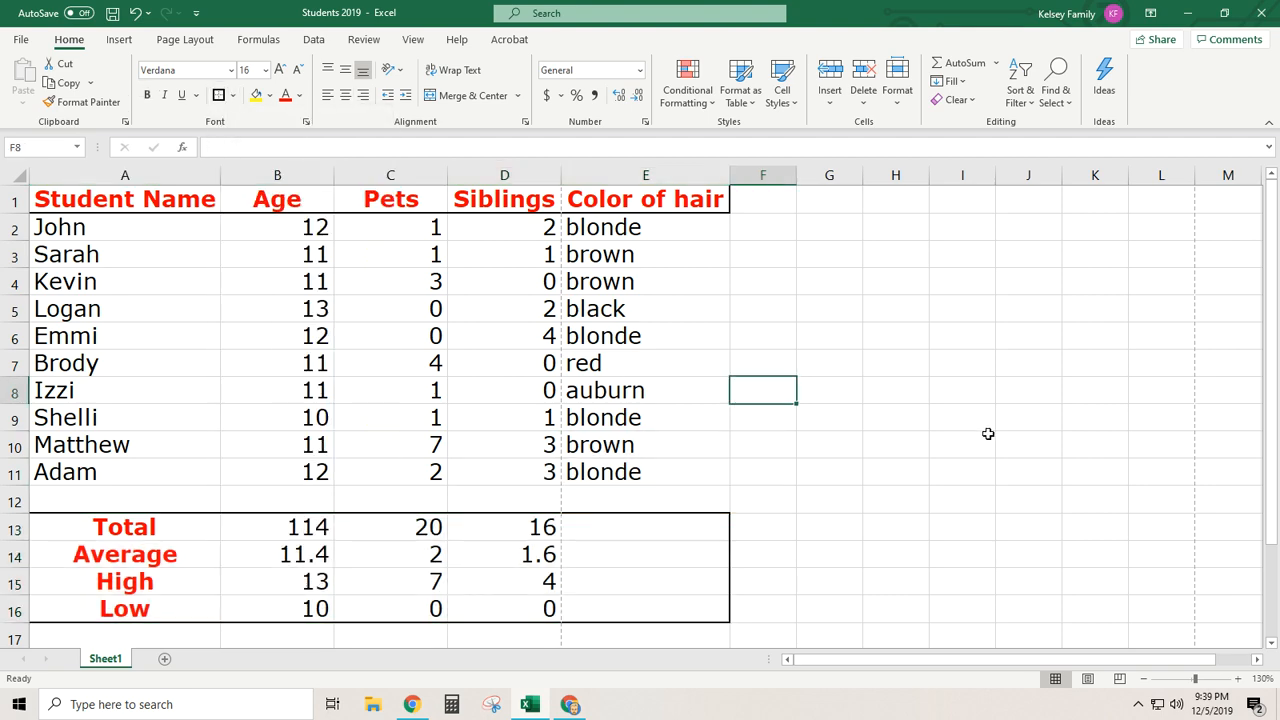